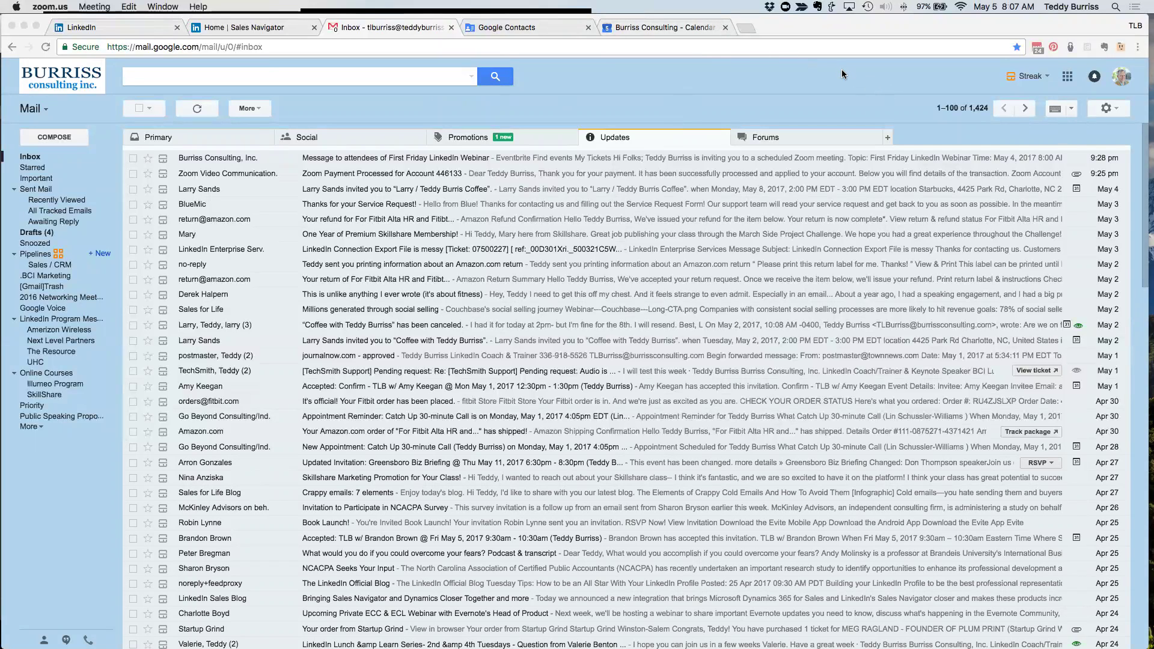
- Bring the Chrome window with the Gmail inbox to the front
left_click(118, 28)
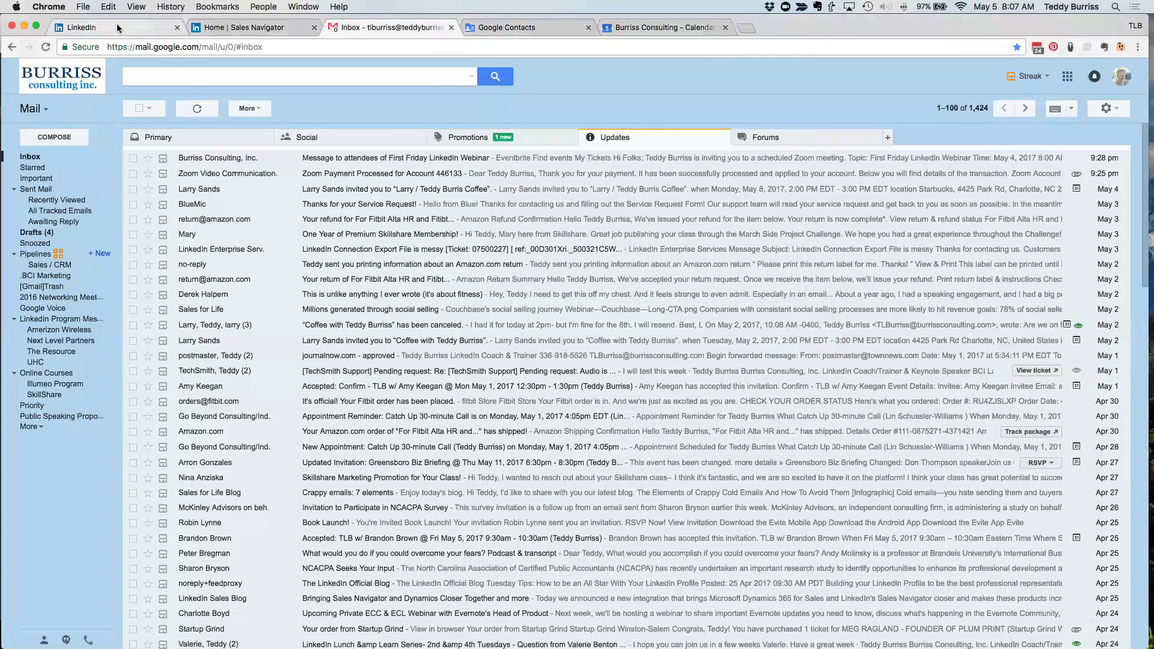
- Switch to the LinkedIn tab and skim the home feed, returning to the top
left_click(118, 28)
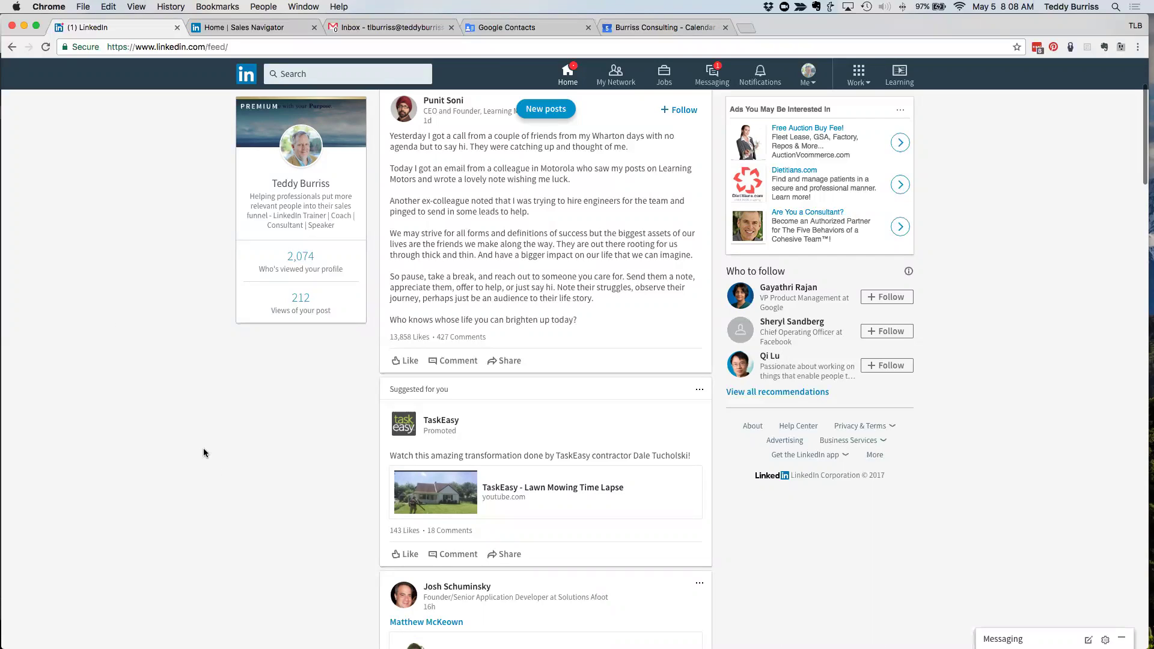
scroll(606, 283, "down", 1)
scroll(606, 283, "down", 5)
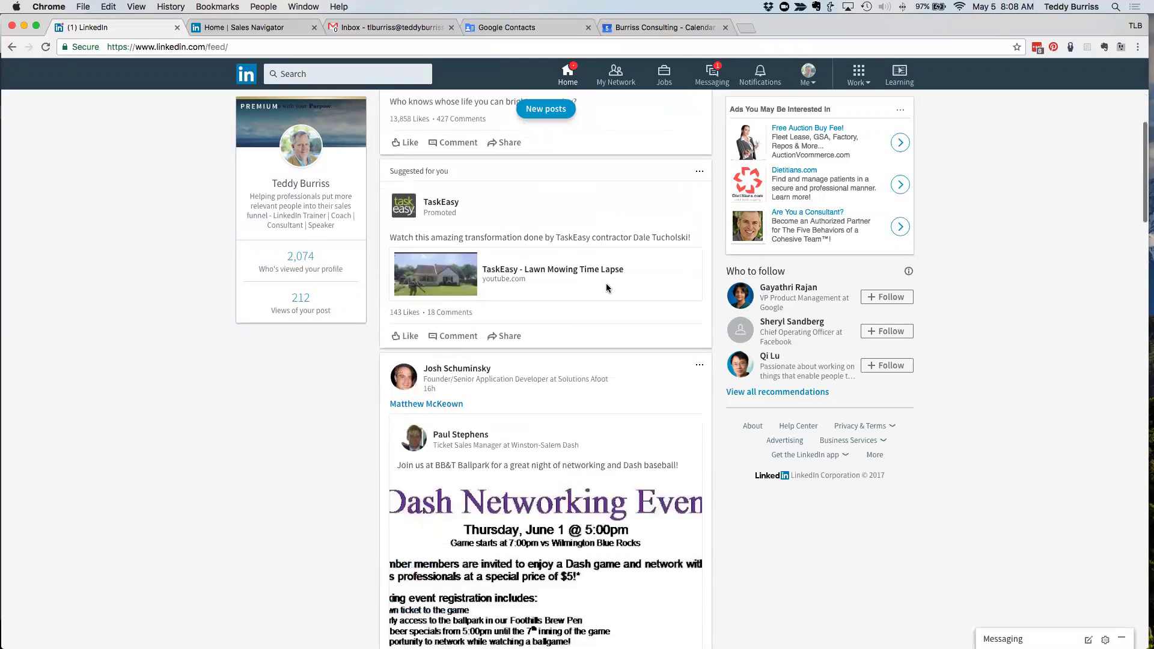
scroll(197, 554, "down", 9)
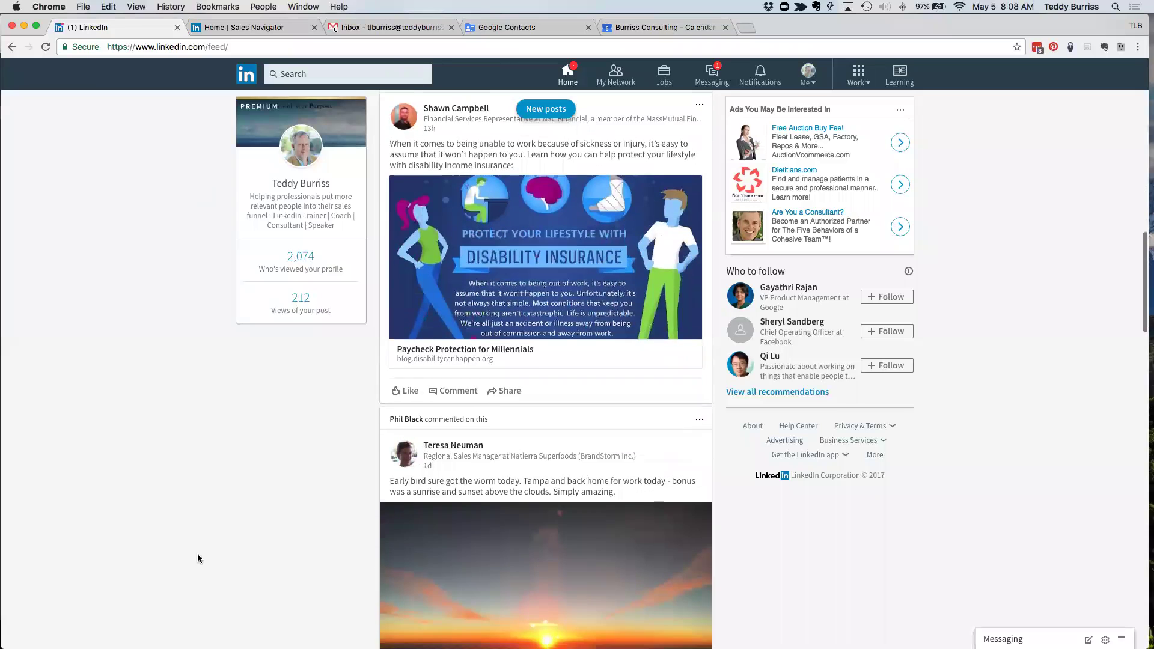
scroll(197, 554, "down", 2)
scroll(197, 558, "up", 14)
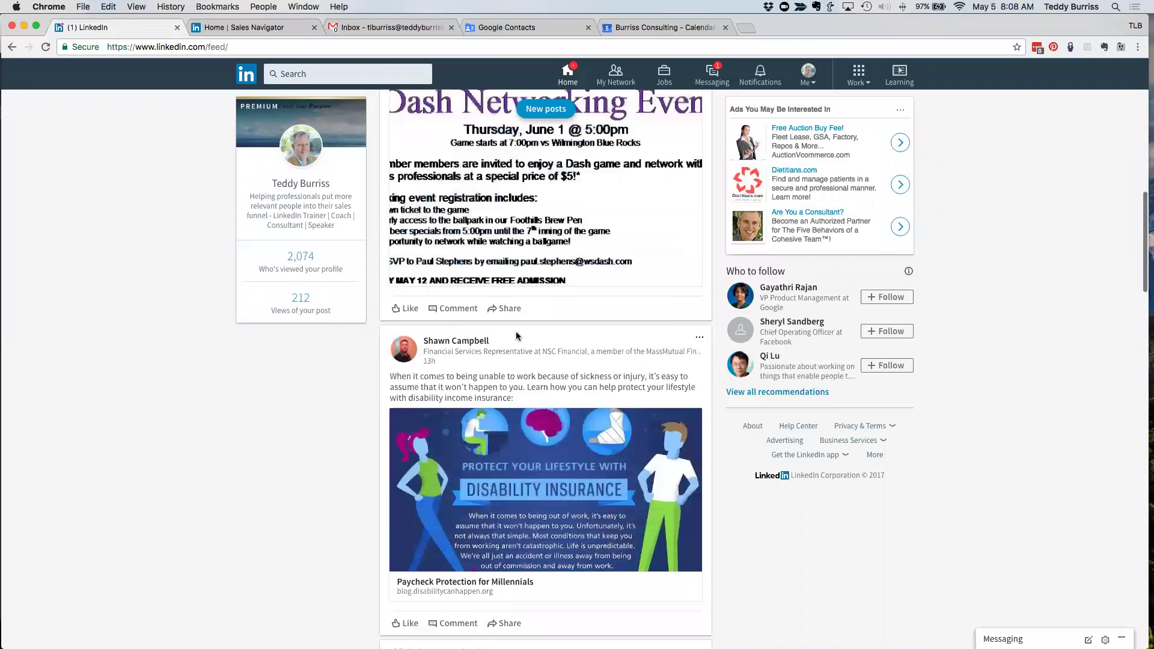
scroll(525, 310, "up", 4)
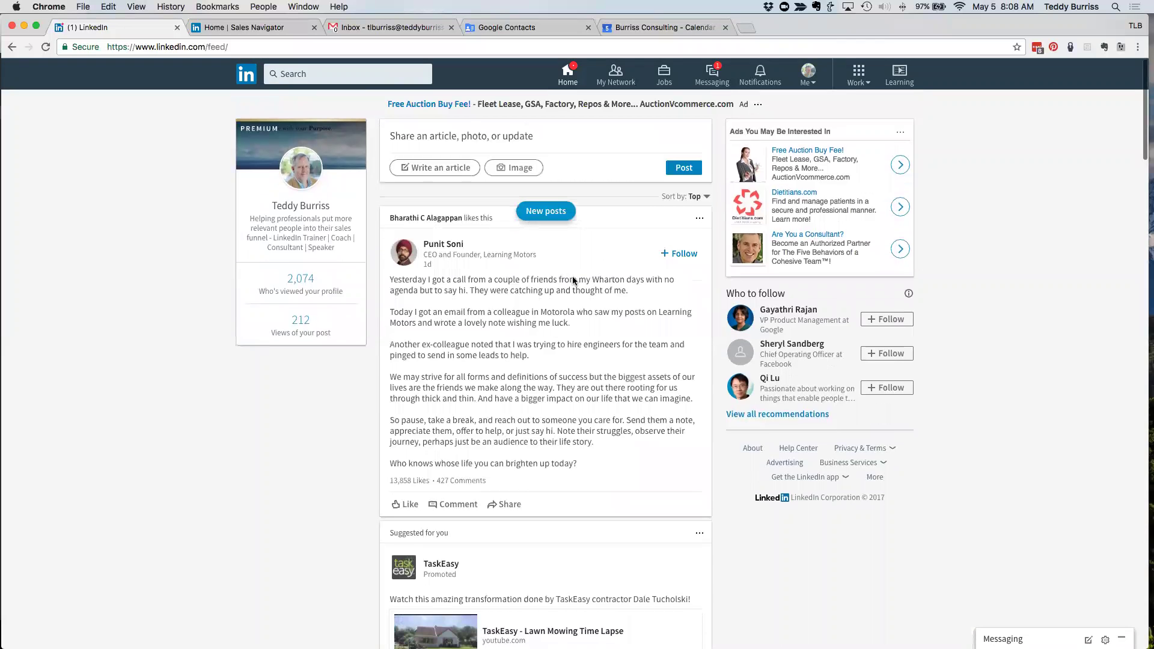
- From My Network's list of 7,919 connections, open a recently added first-degree connection's profile
left_click(616, 79)
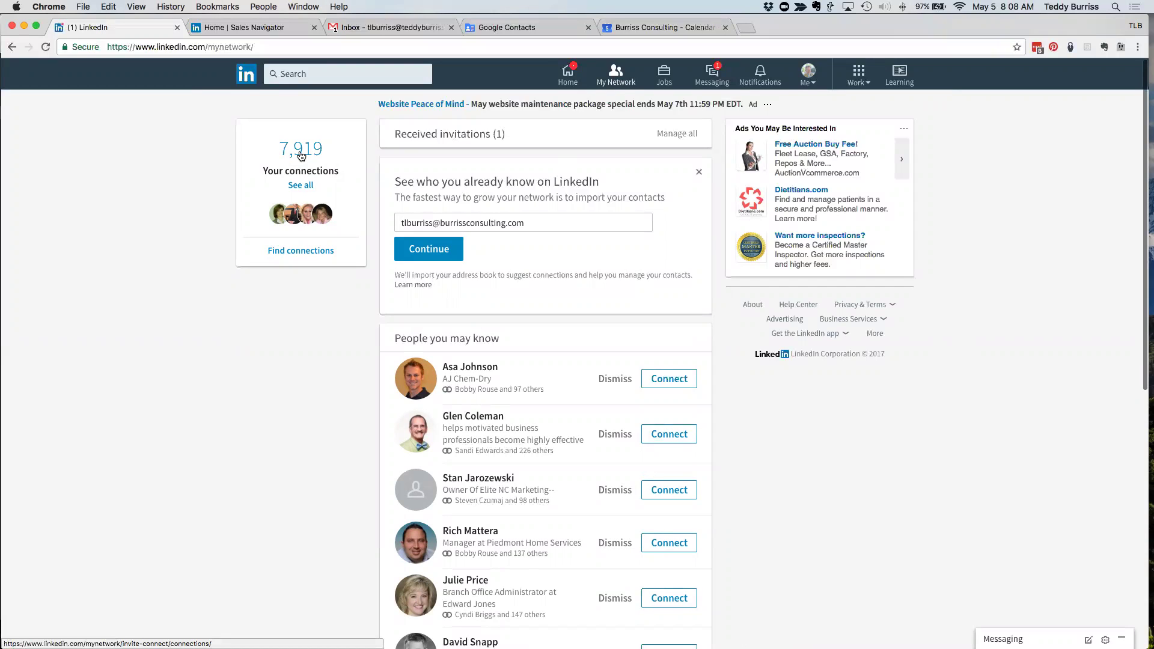
left_click(302, 156)
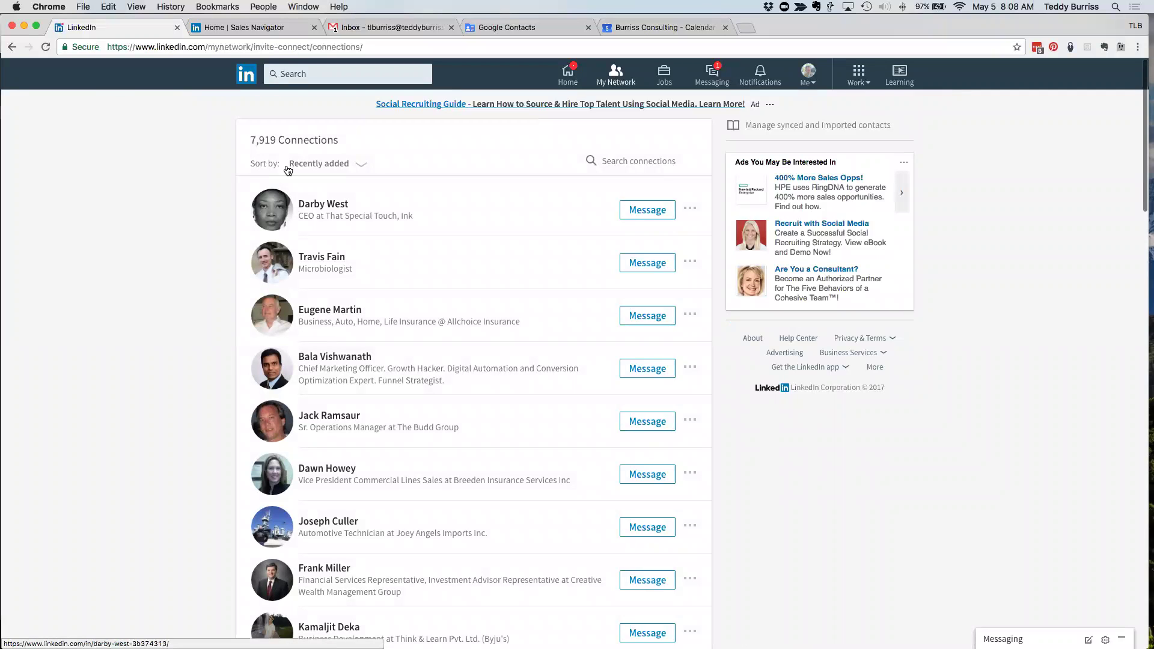
left_click_drag(360, 140, 249, 137)
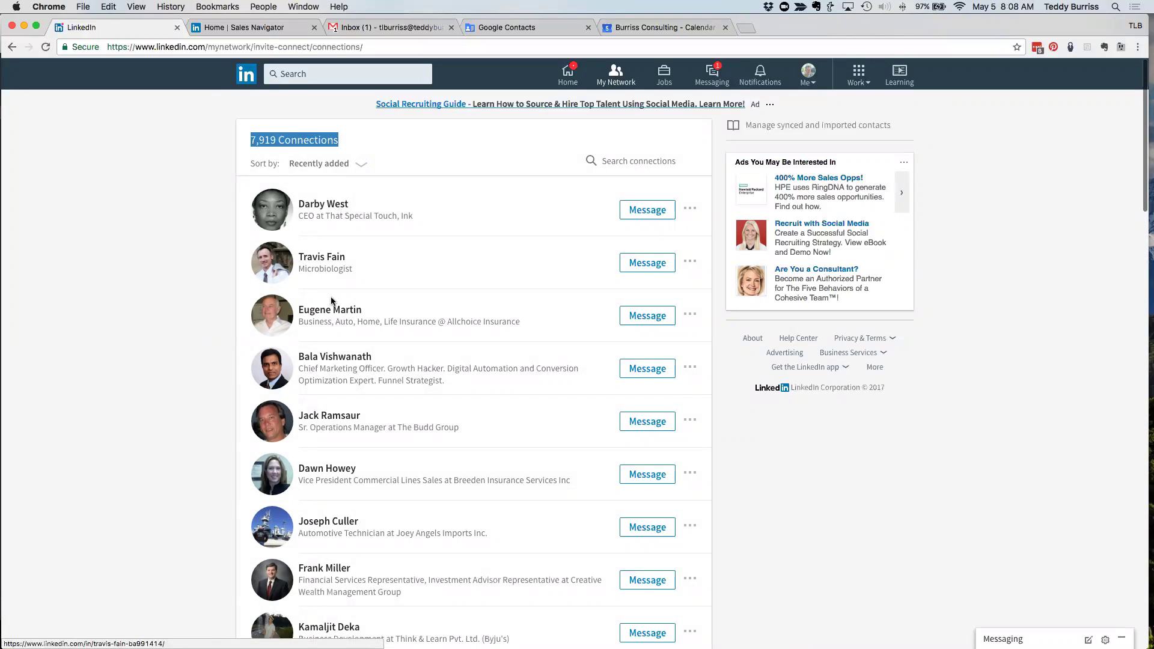
left_click(326, 471)
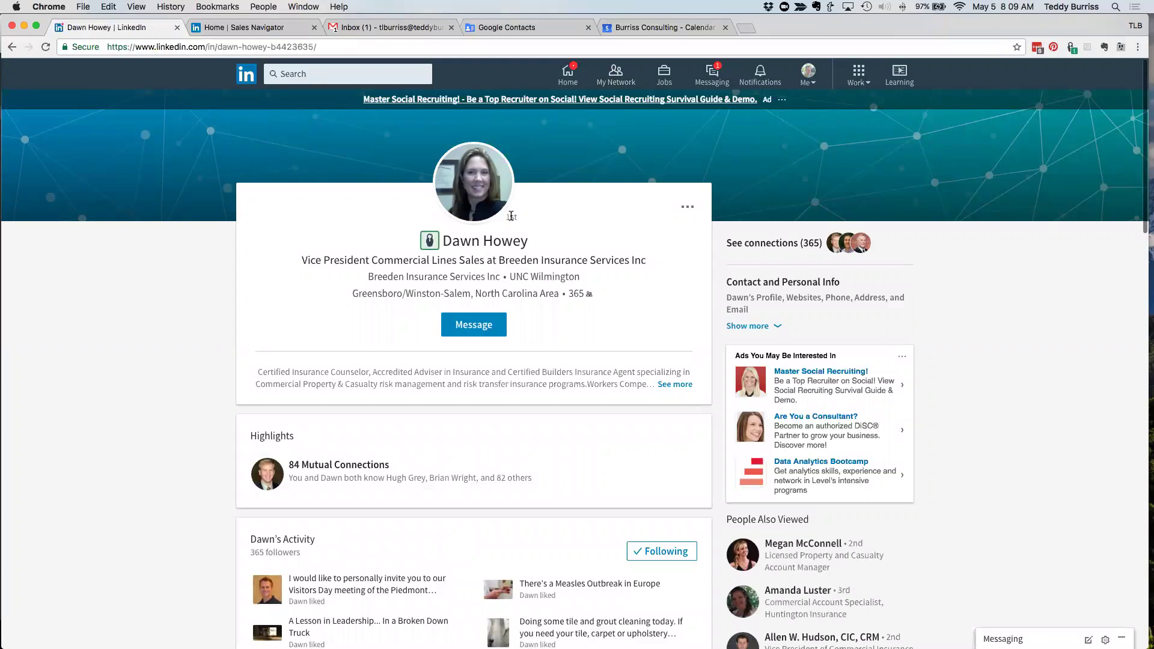
- Open the 2nd-degree property and casualty account manager's profile from People Also Viewed
double_click(511, 217)
scroll(540, 473, "down", 2)
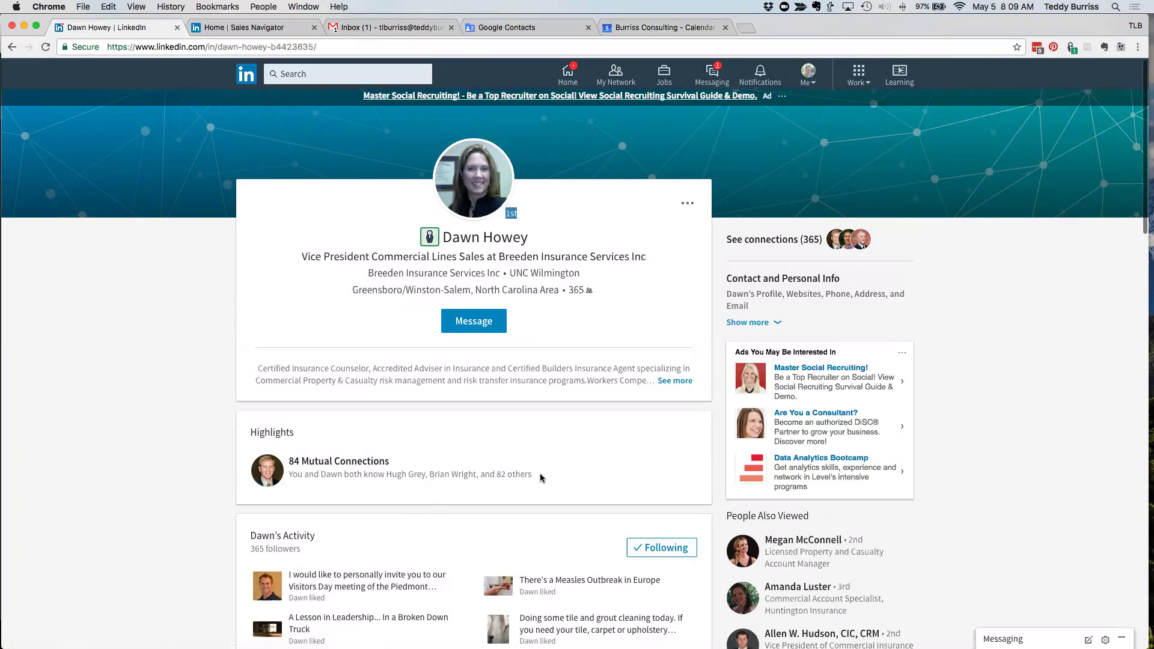
scroll(540, 475, "down", 5)
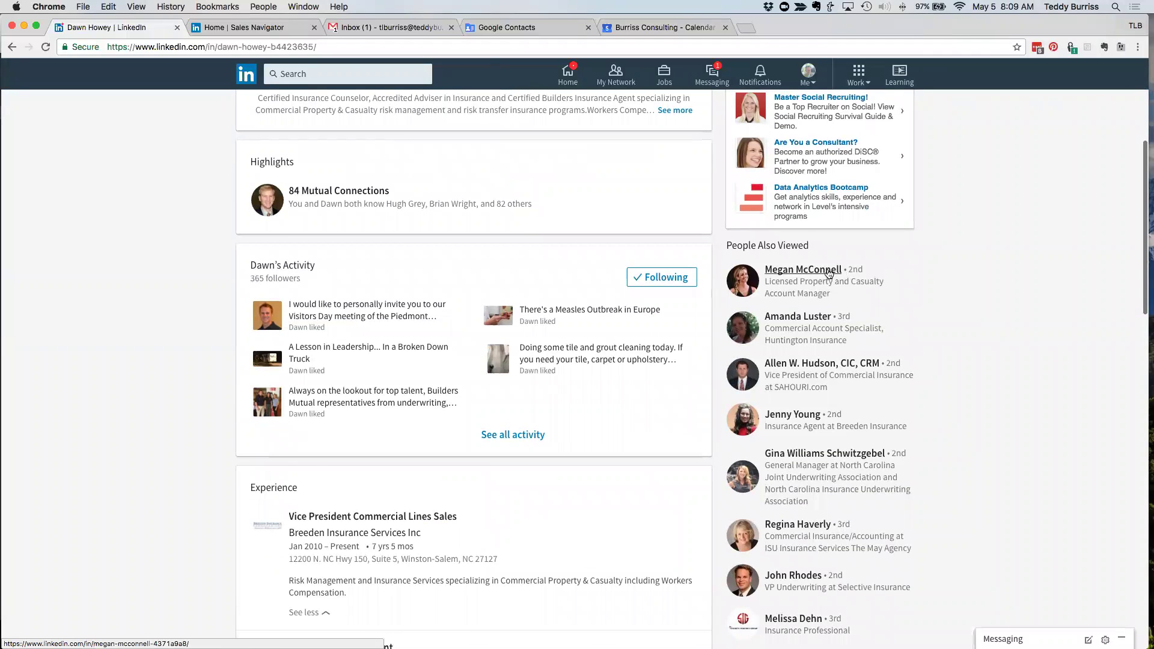
left_click(828, 272)
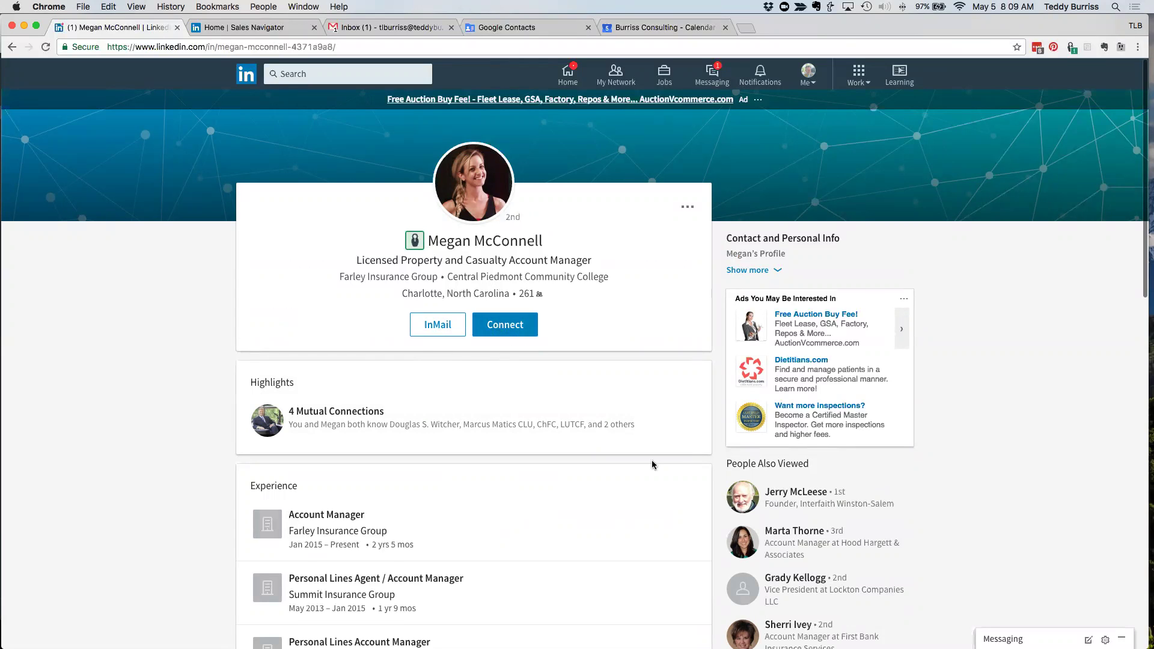
- Open the 3rd-degree Hood Hargett & Associates account manager's profile from People Also Viewed
scroll(651, 460, "down", 5)
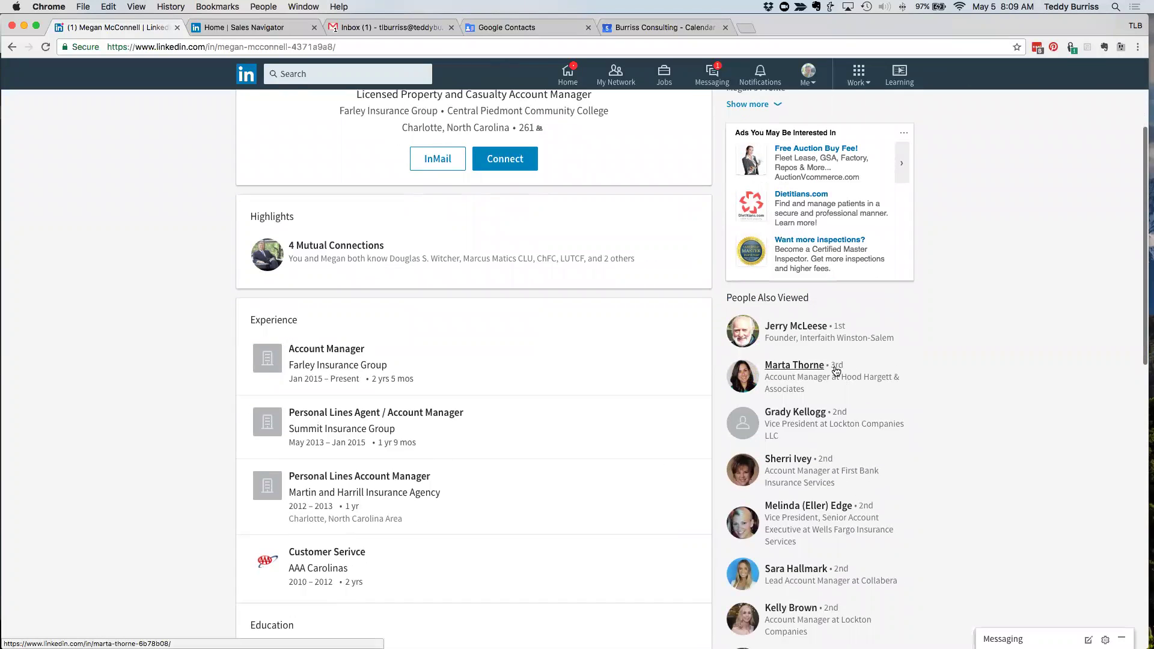
left_click(804, 366)
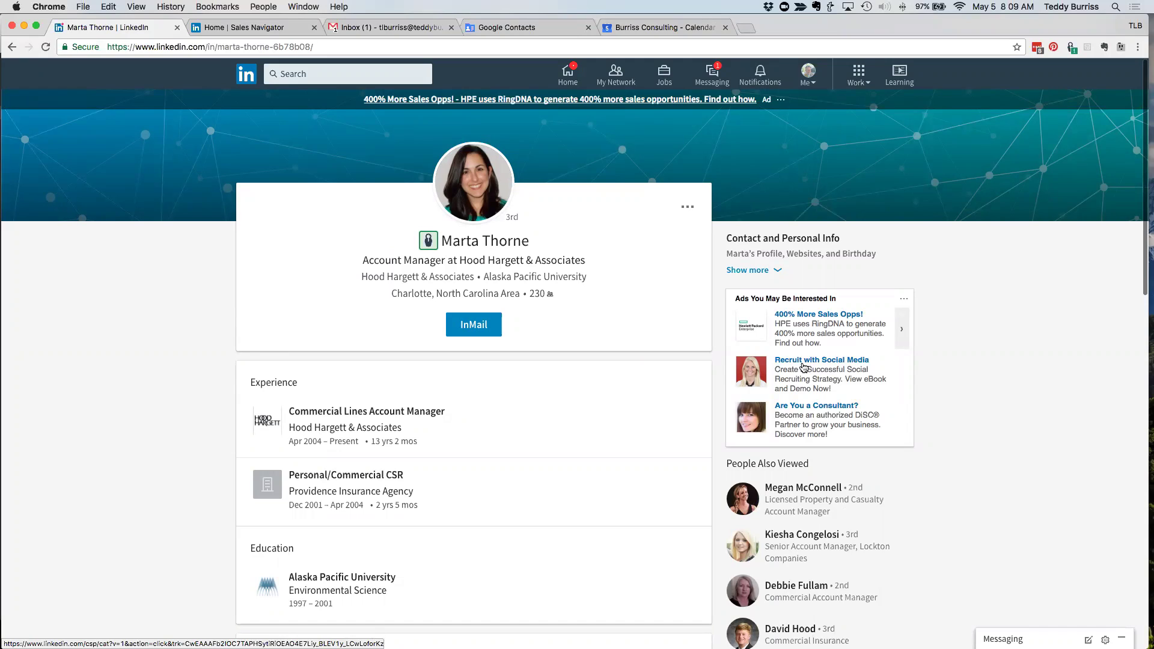
double_click(515, 217)
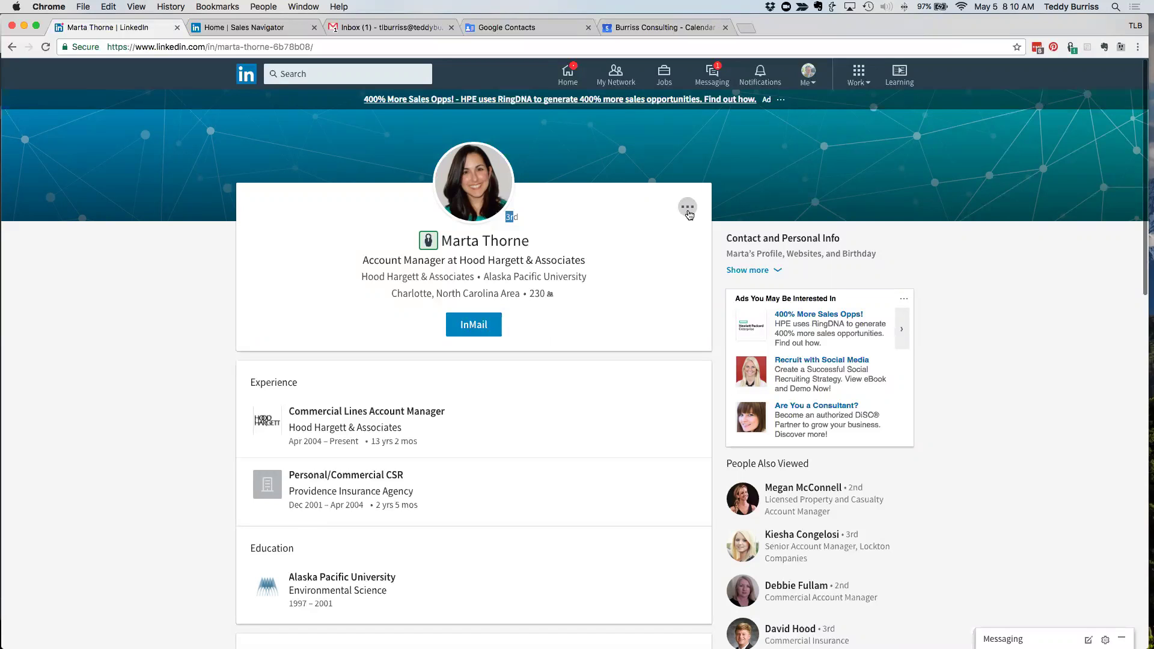
- Open the profile's More (…) menu so Connect shows alongside Follow and Save to PDF
left_click(687, 207)
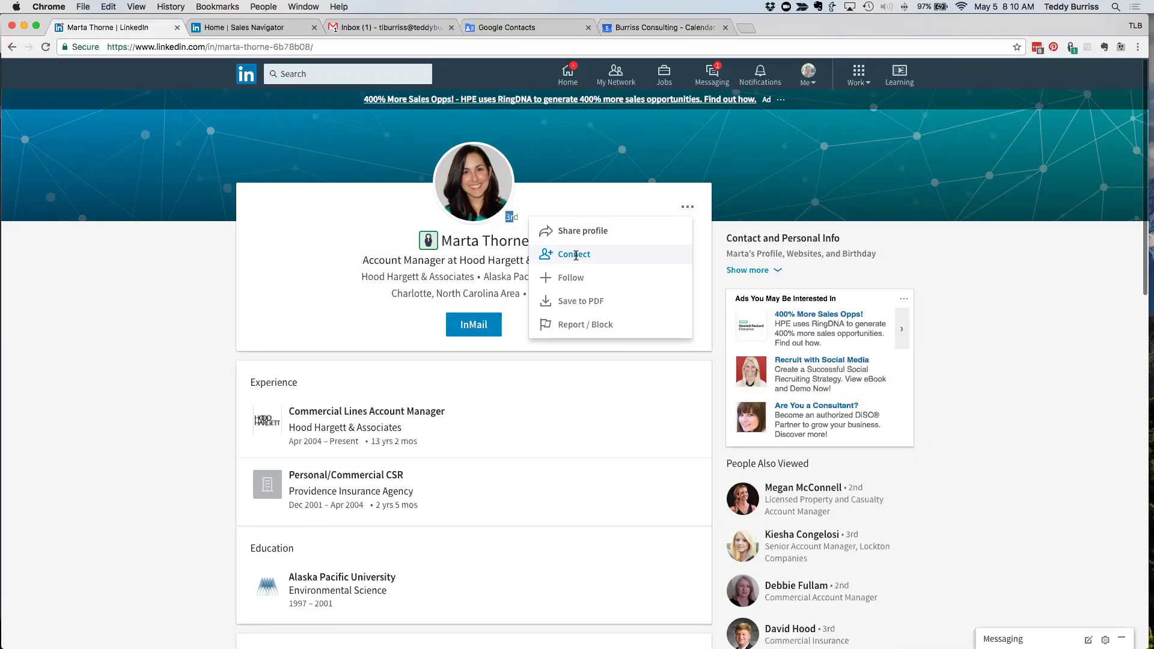
left_click(345, 201)
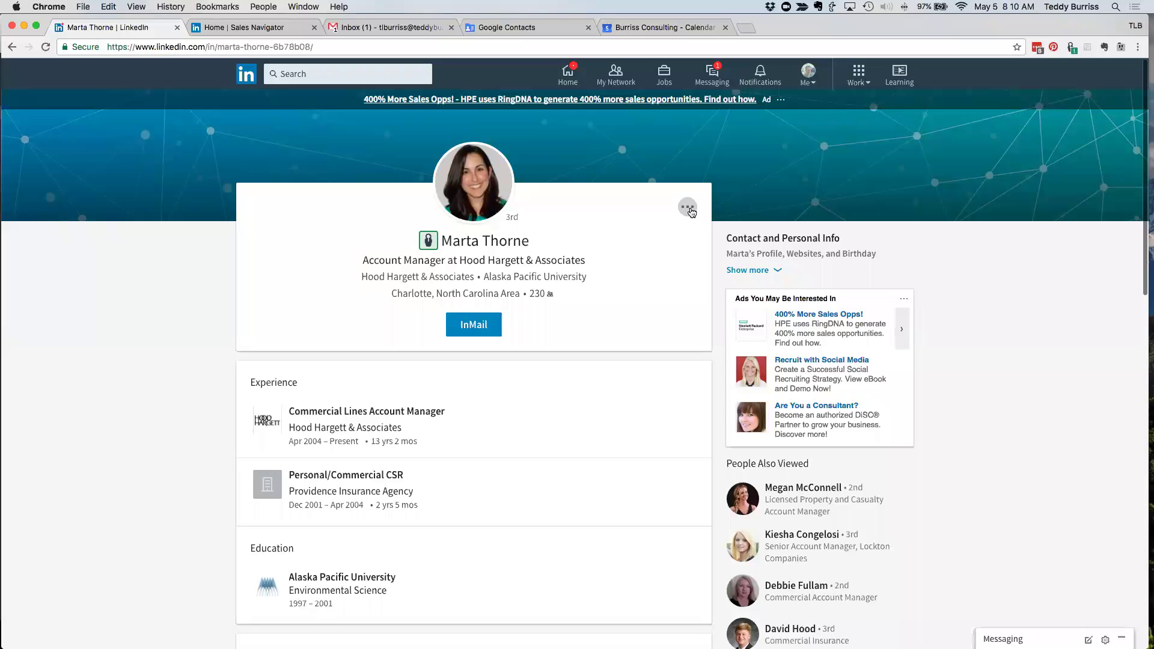
scroll(692, 370, "down", 3)
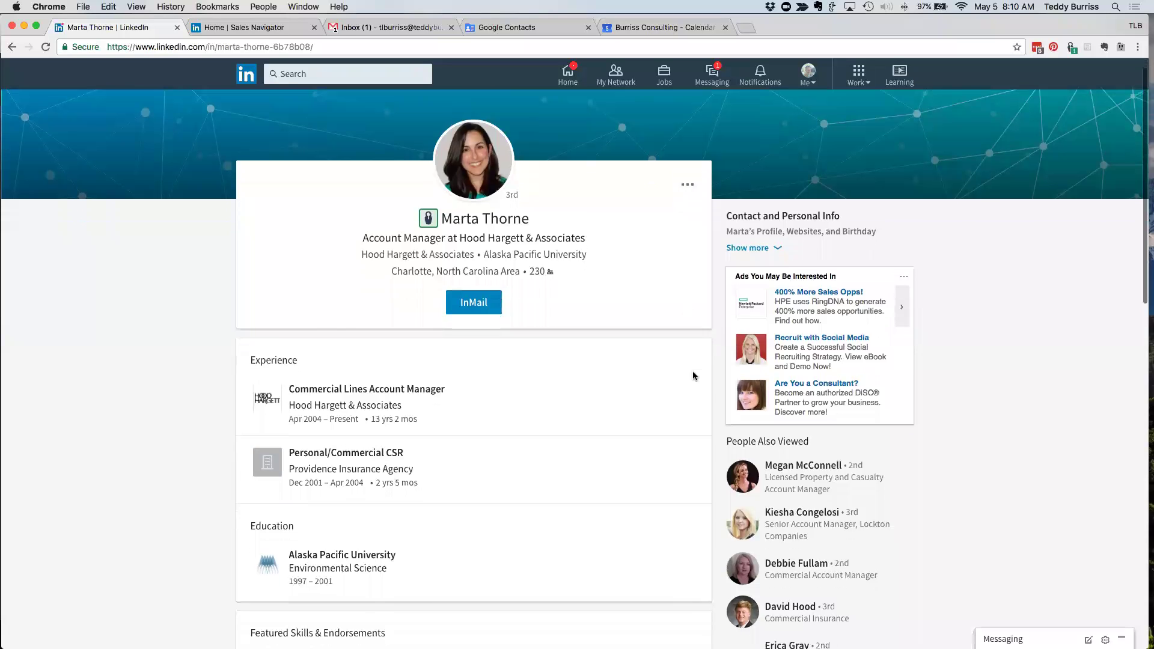
scroll(693, 376, "down", 3)
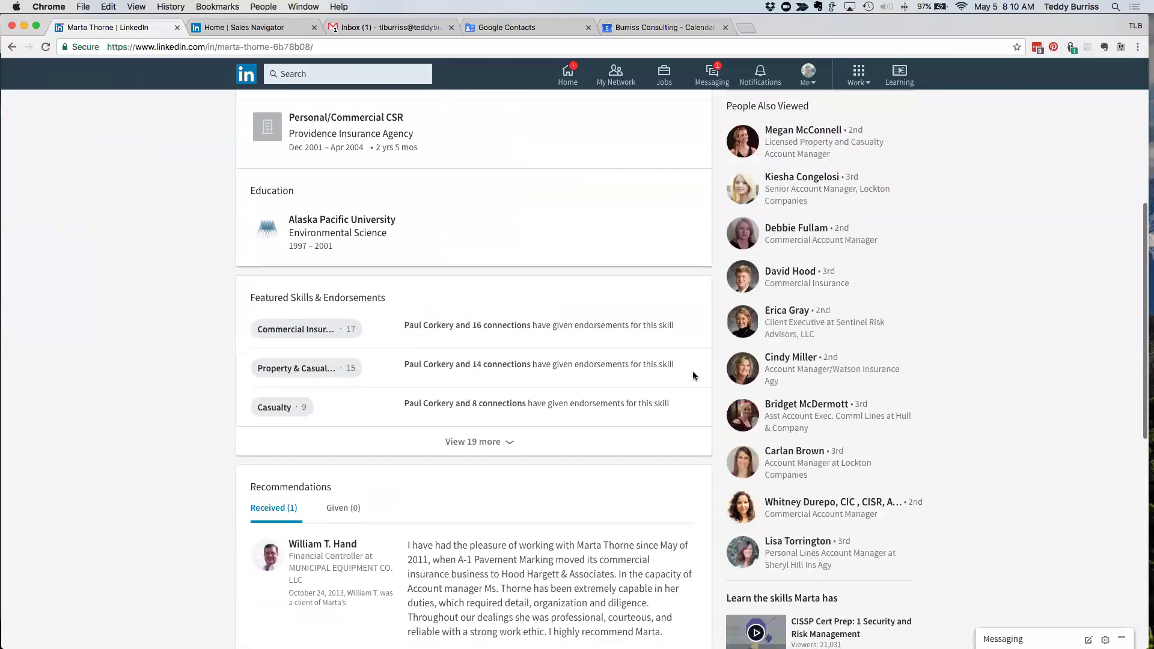
scroll(692, 375, "up", 6)
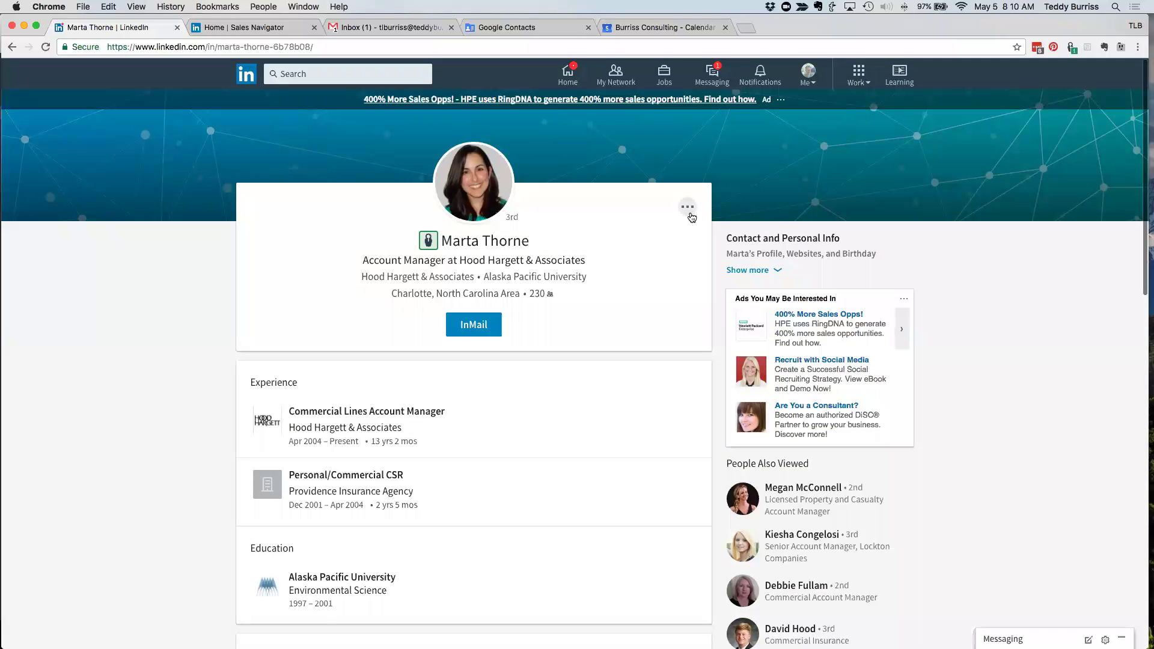
left_click(689, 211)
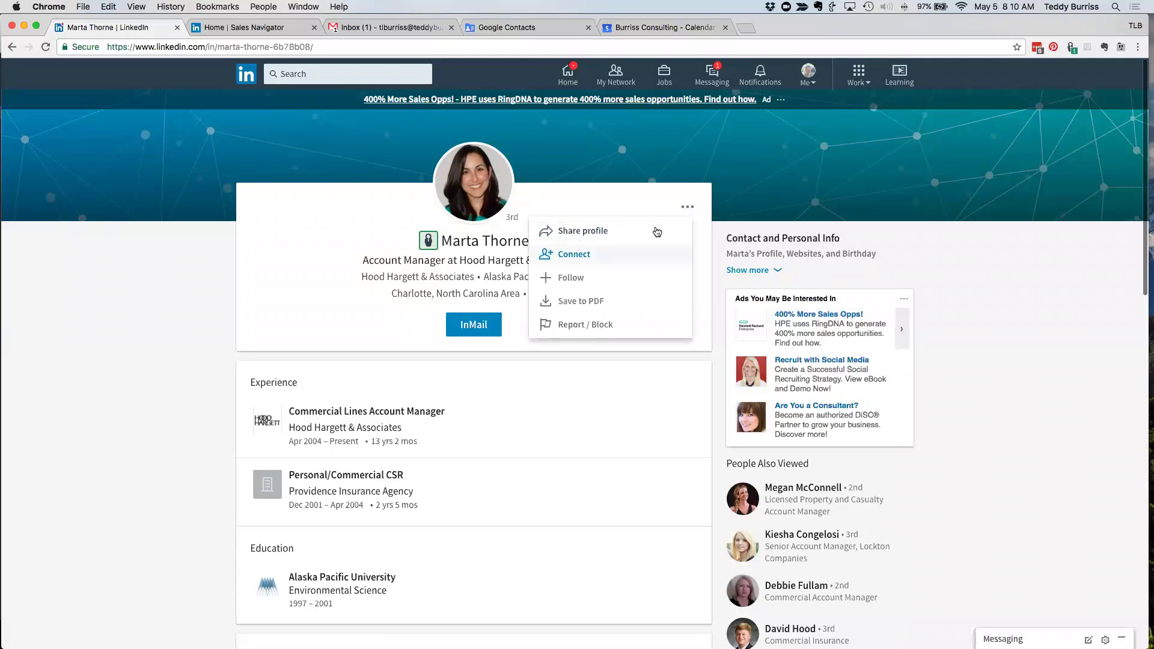
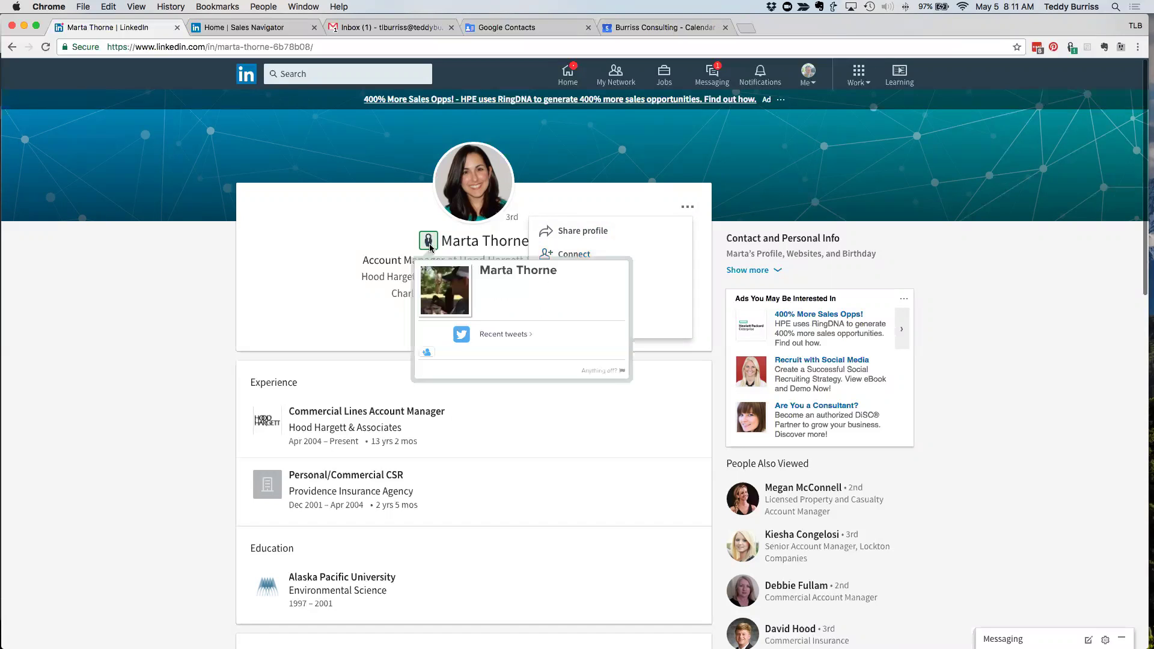
left_click(303, 232)
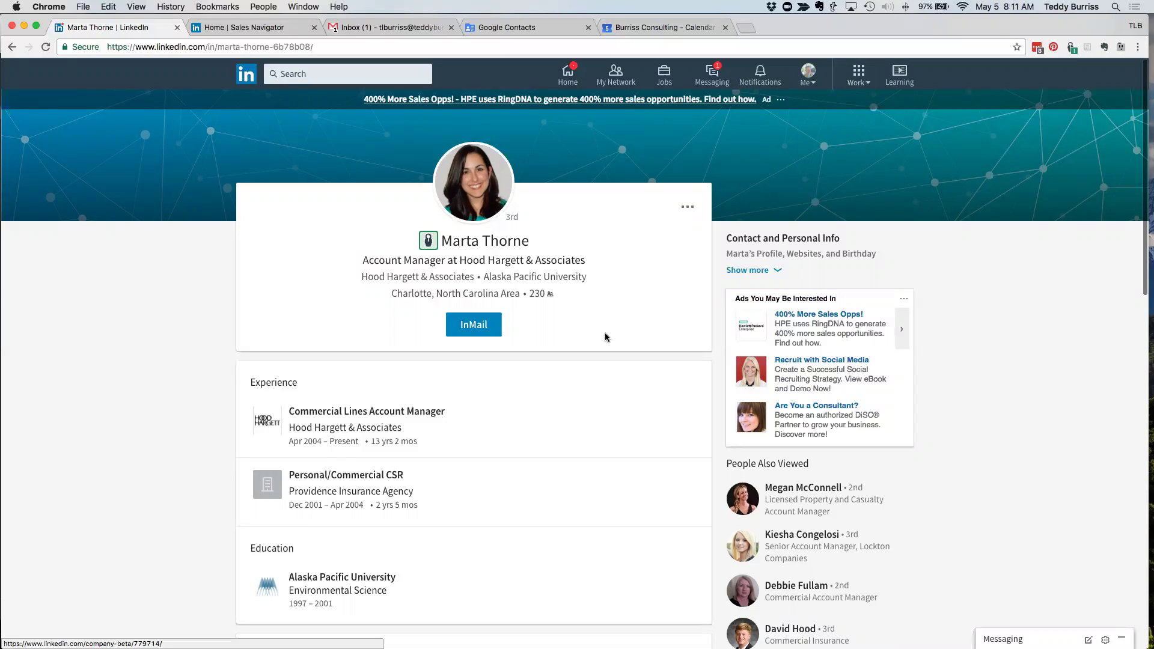
left_click(752, 271)
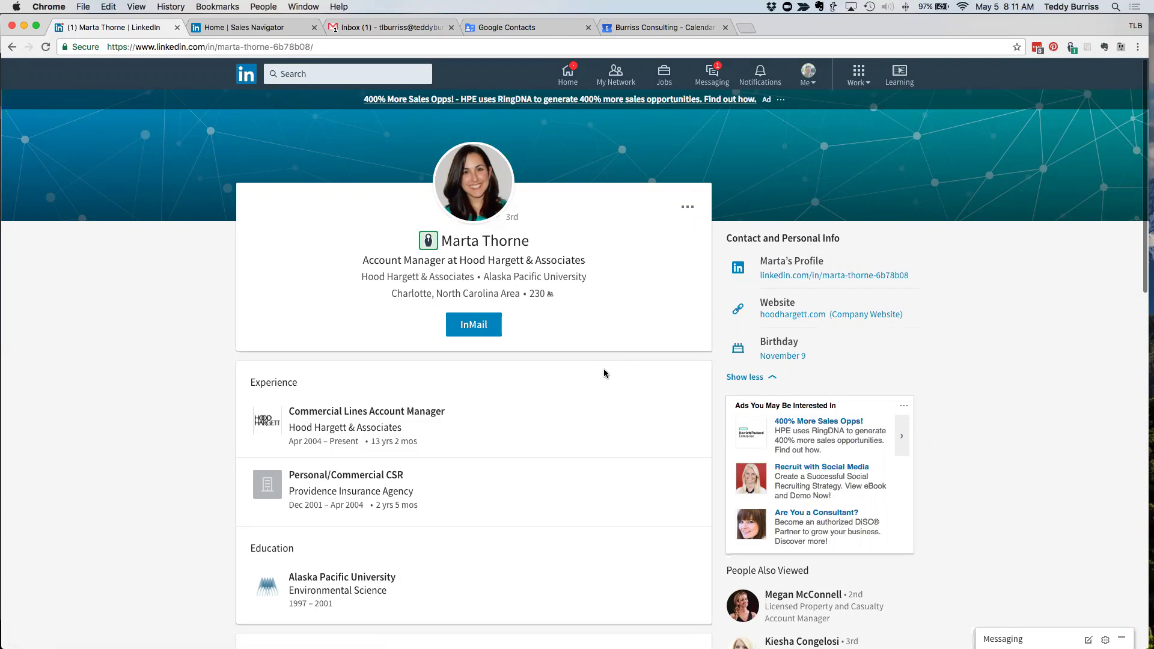
scroll(605, 373, "down", 3)
scroll(602, 370, "up", 3)
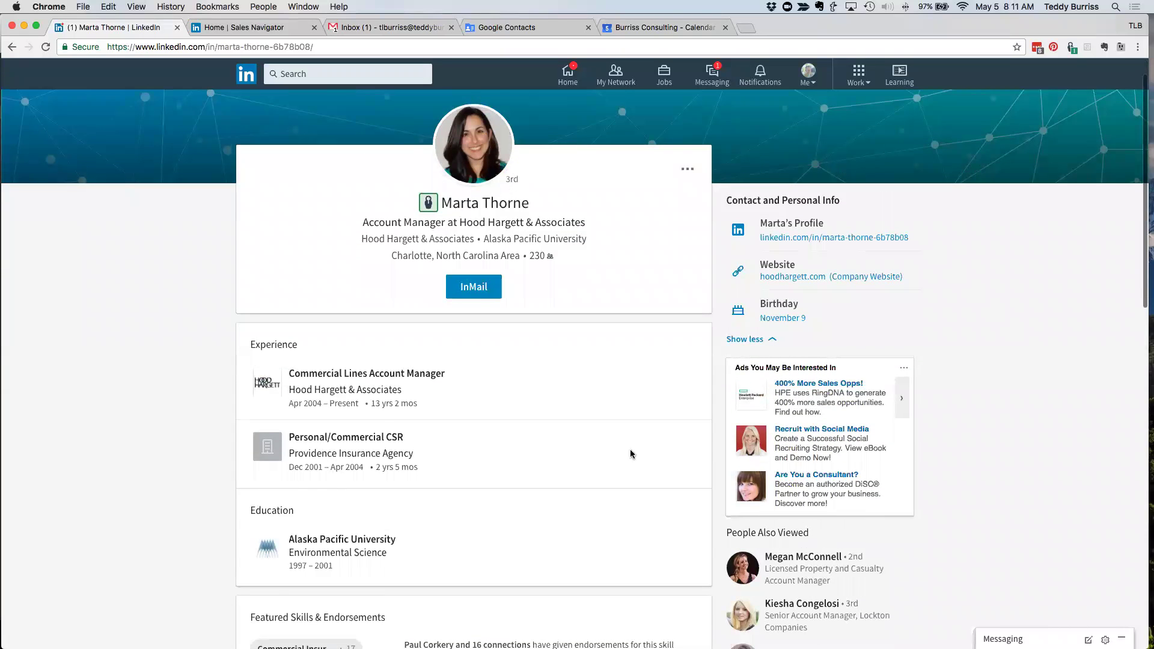
scroll(630, 449, "down", 3)
left_click(858, 382)
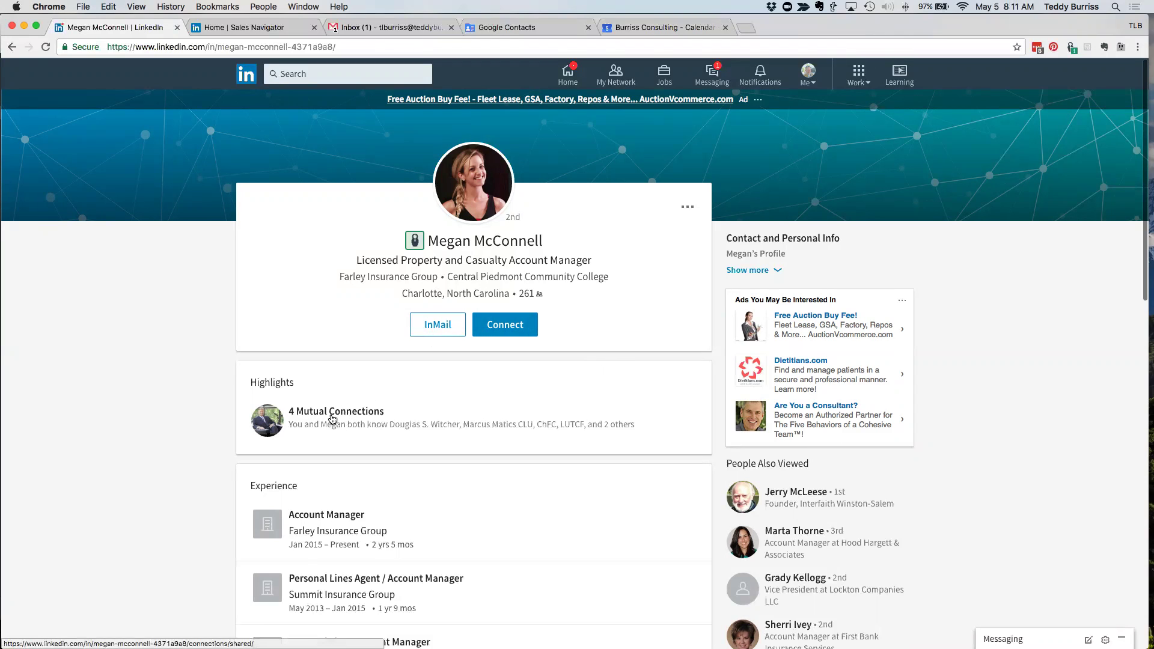
left_click(332, 417)
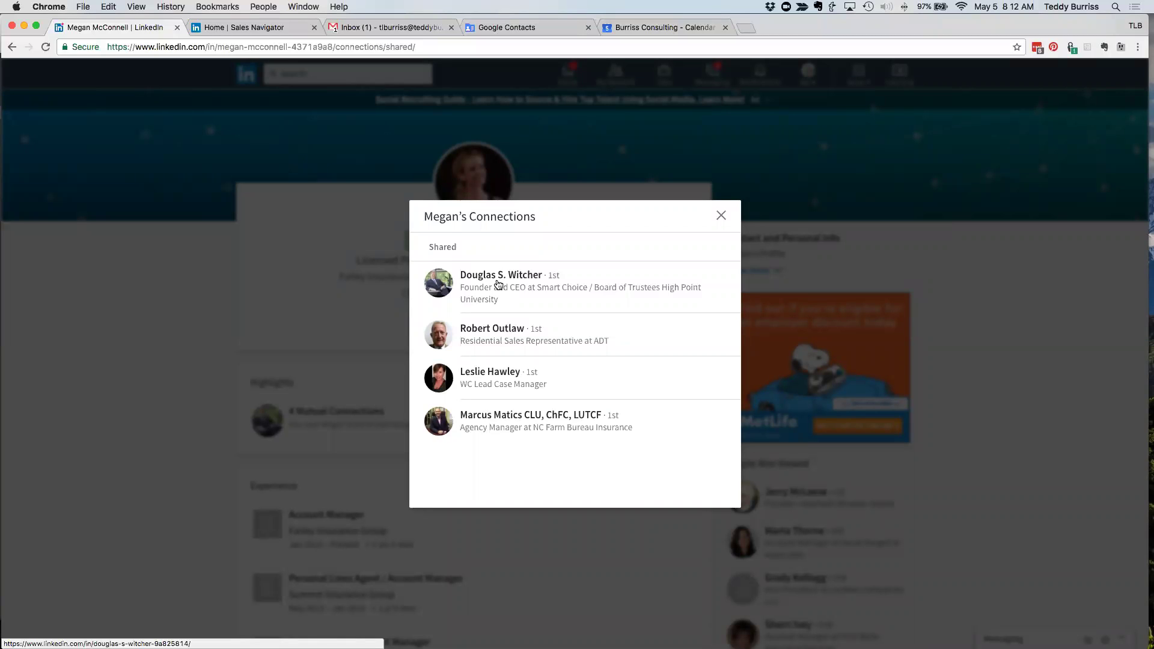
left_click(722, 217)
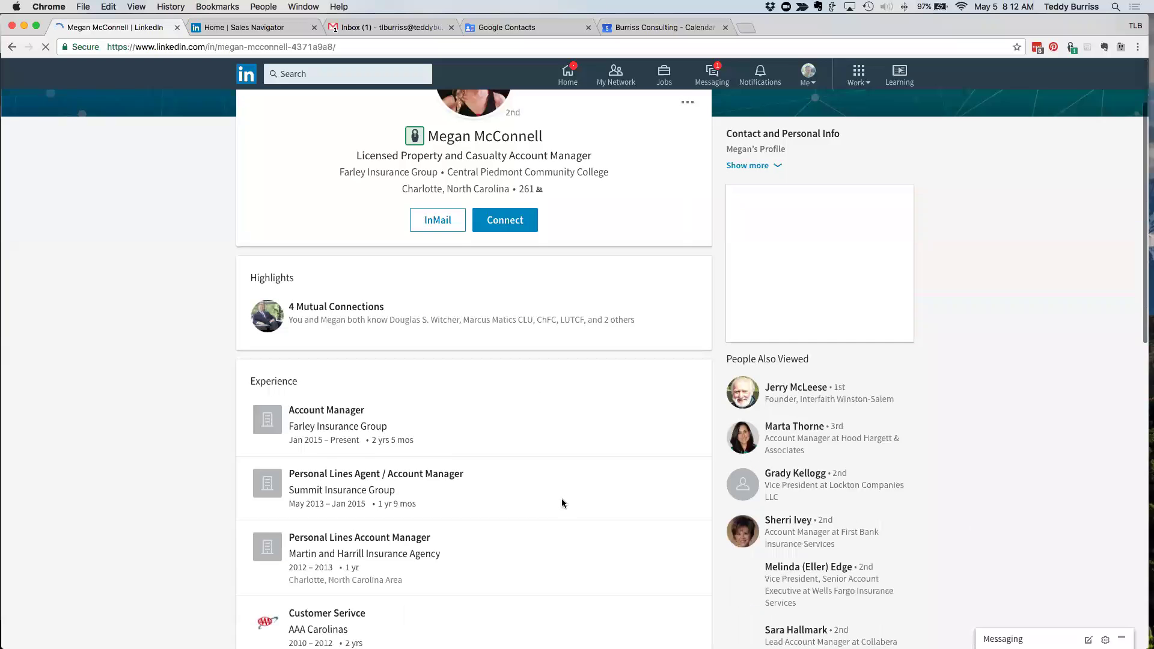
scroll(563, 503, "down", 5)
scroll(563, 503, "up", 3)
scroll(563, 503, "up", 2)
scroll(564, 503, "down", 9)
scroll(563, 503, "down", 3)
left_click(472, 505)
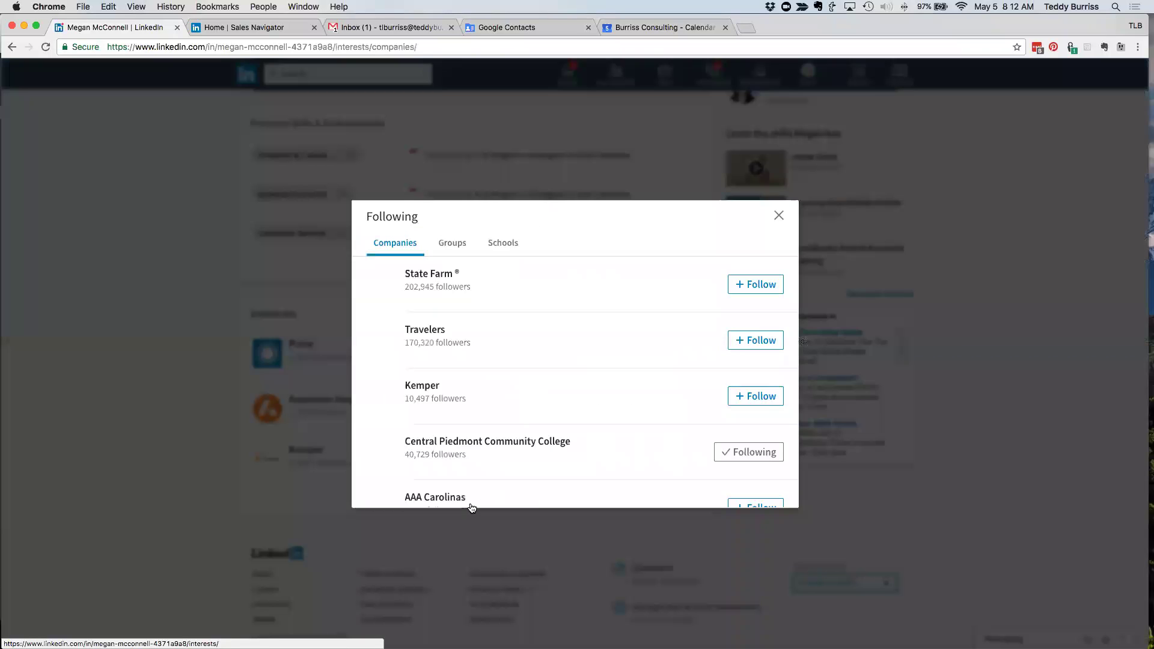
left_click(452, 244)
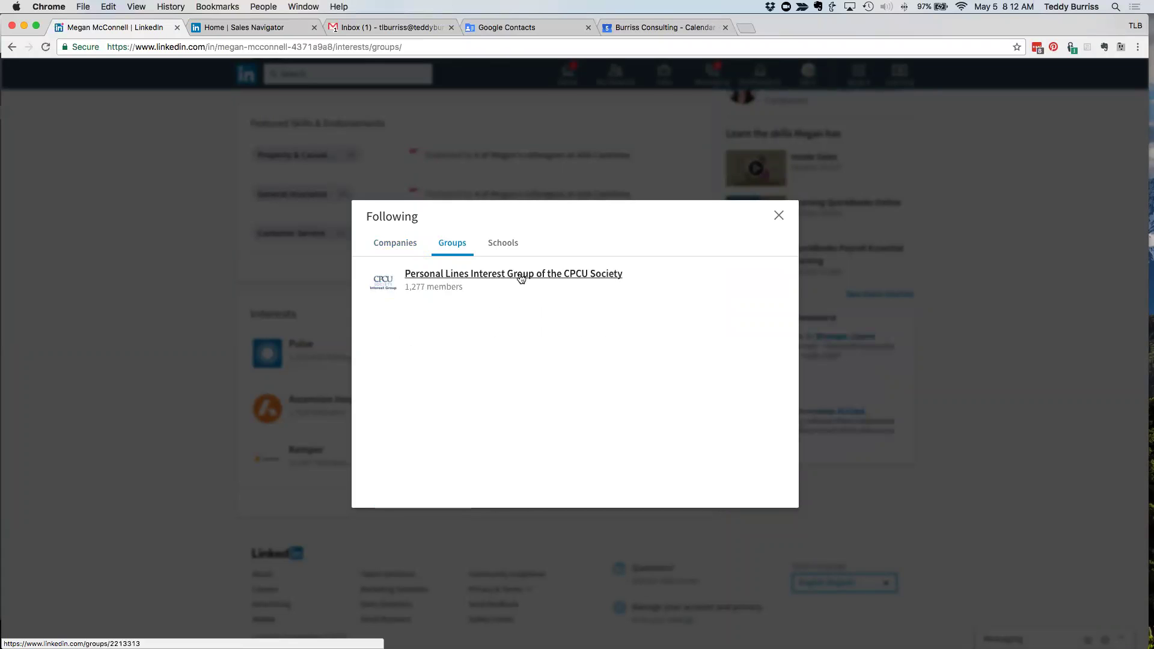
left_click(779, 215)
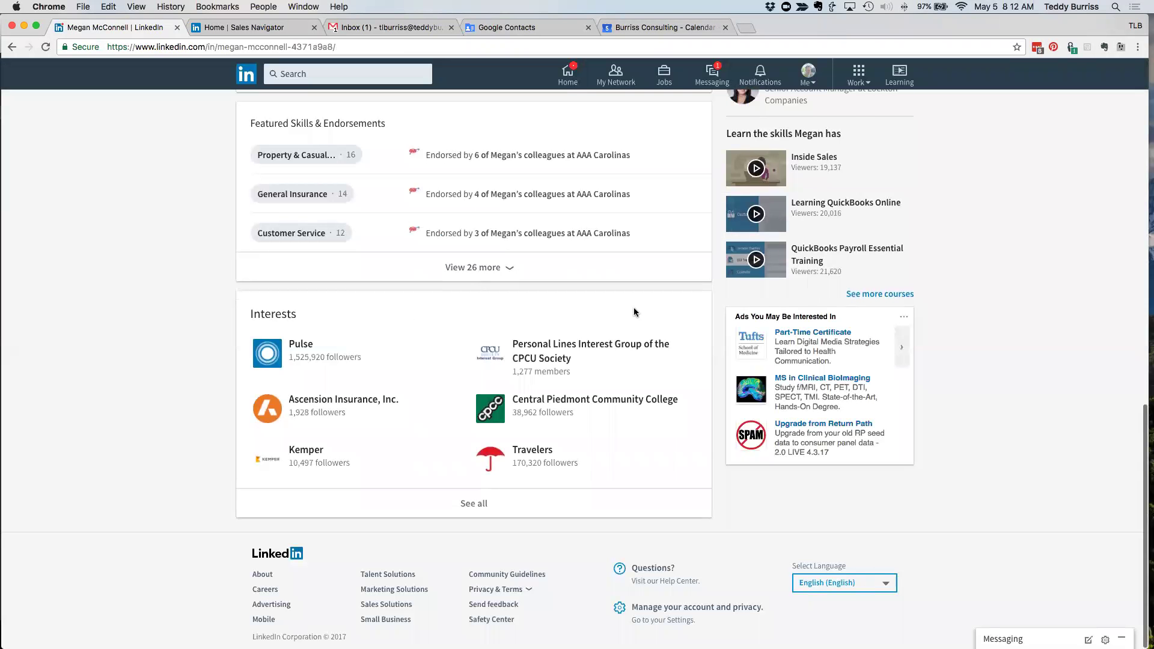
scroll(634, 308, "up", 10)
scroll(635, 313, "up", 4)
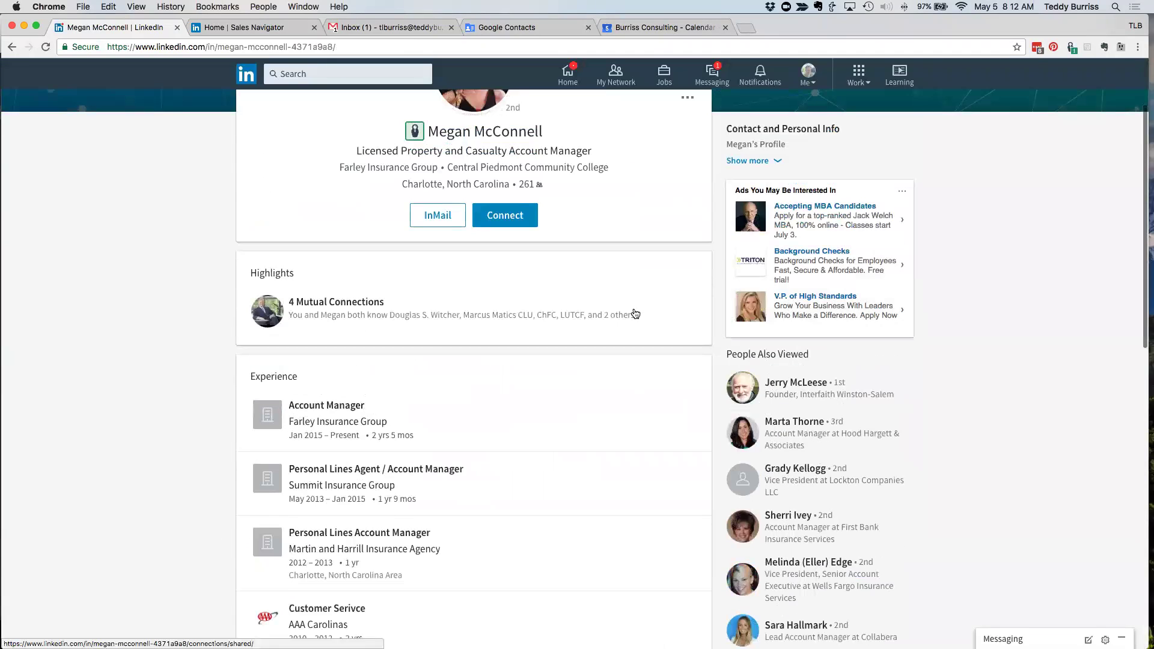
scroll(628, 342, "down", 5)
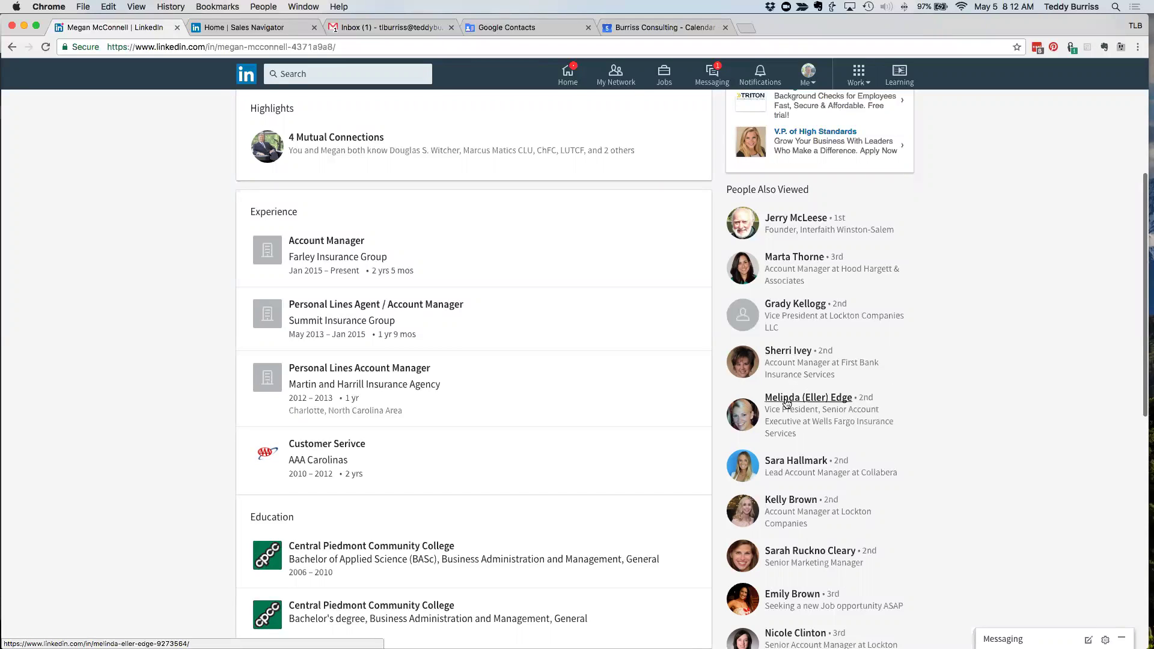
scroll(786, 402, "down", 3)
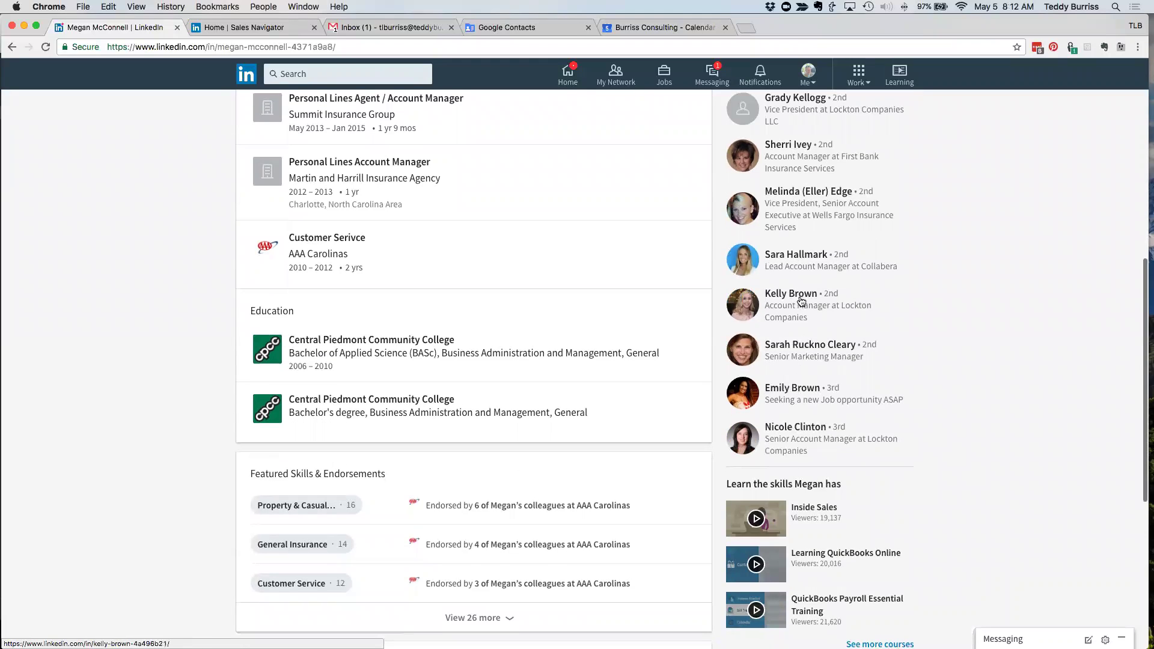
left_click(794, 255)
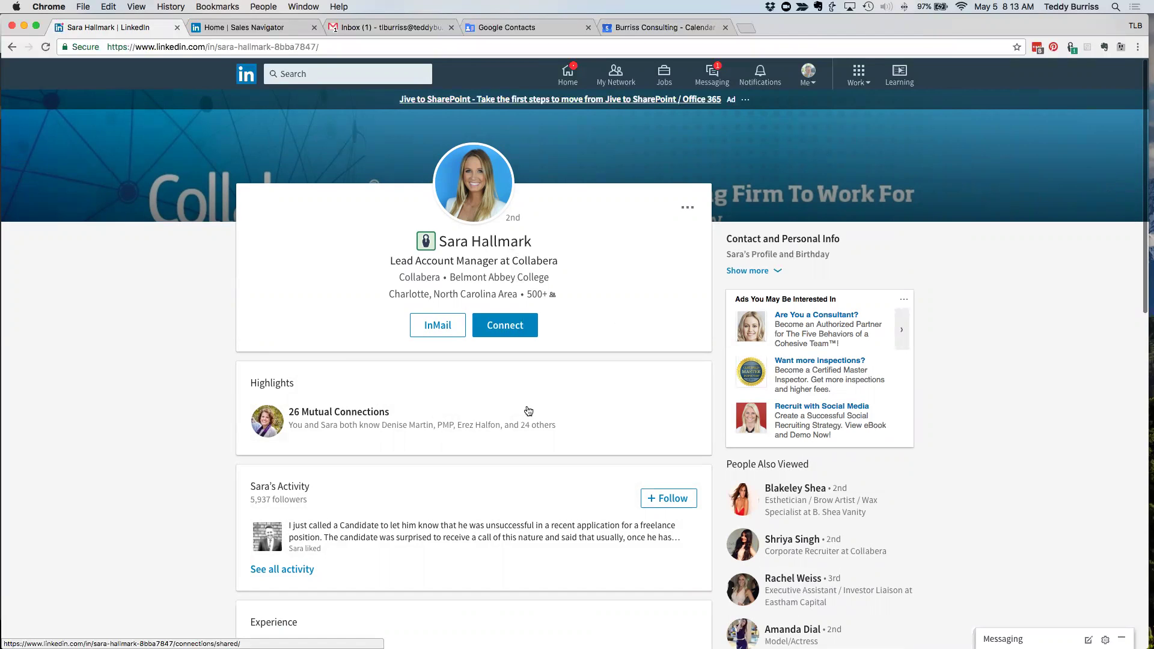
scroll(533, 406, "down", 5)
scroll(533, 407, "down", 20)
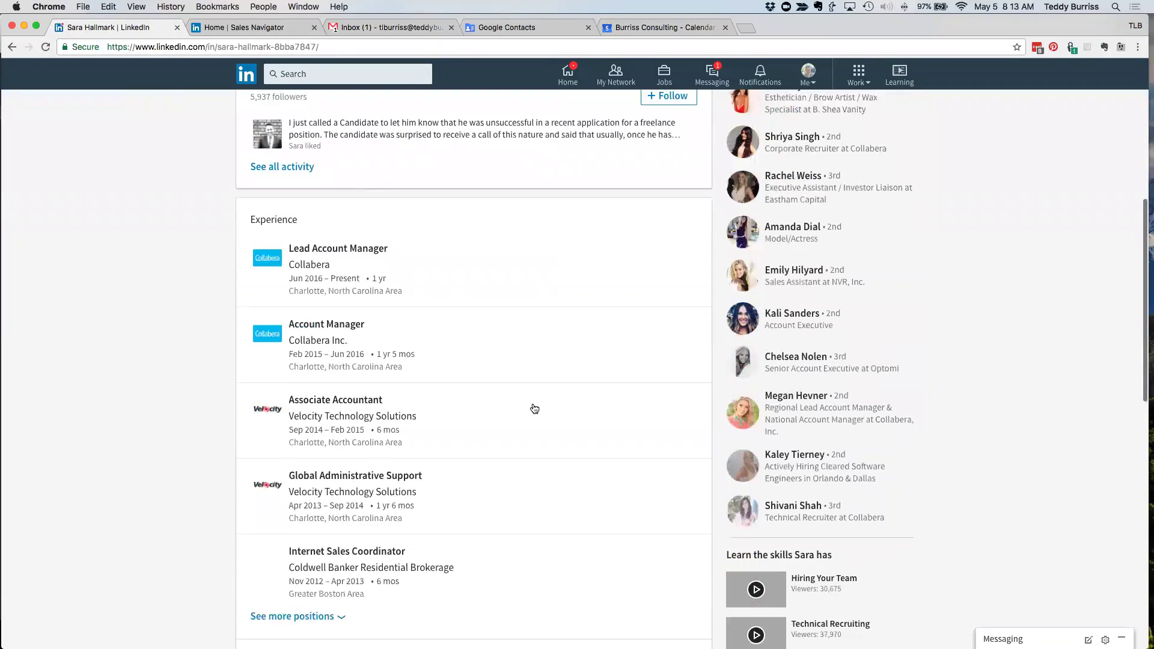
scroll(534, 408, "down", 6)
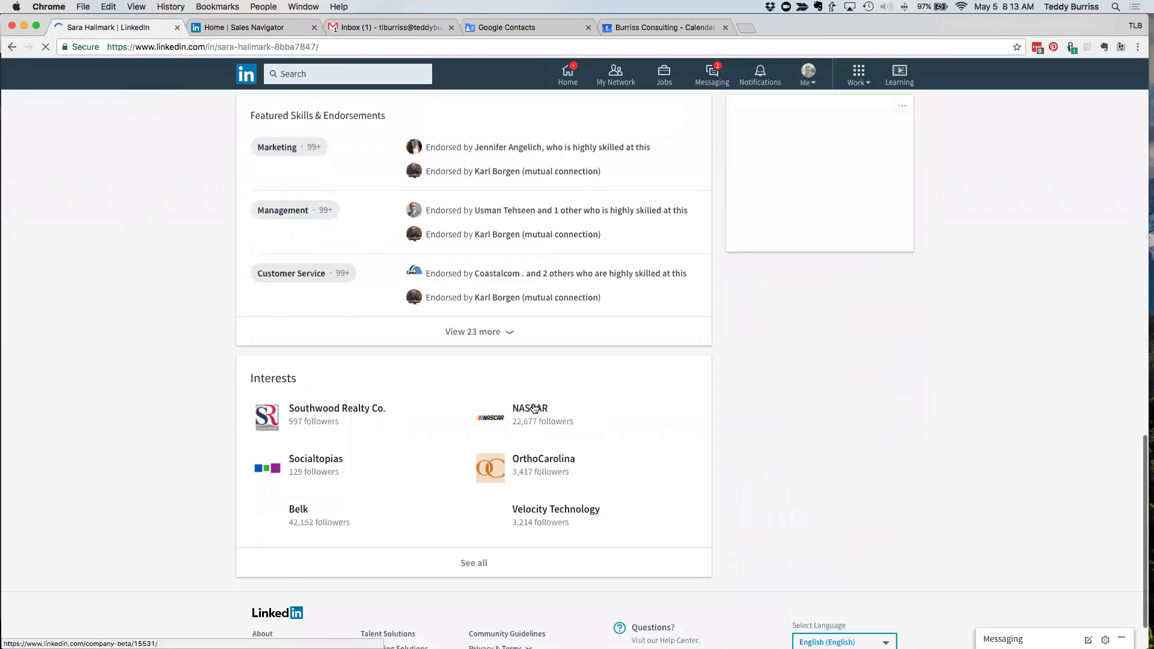
- View Sara's full Following list, then close it and scroll back up
left_click(475, 505)
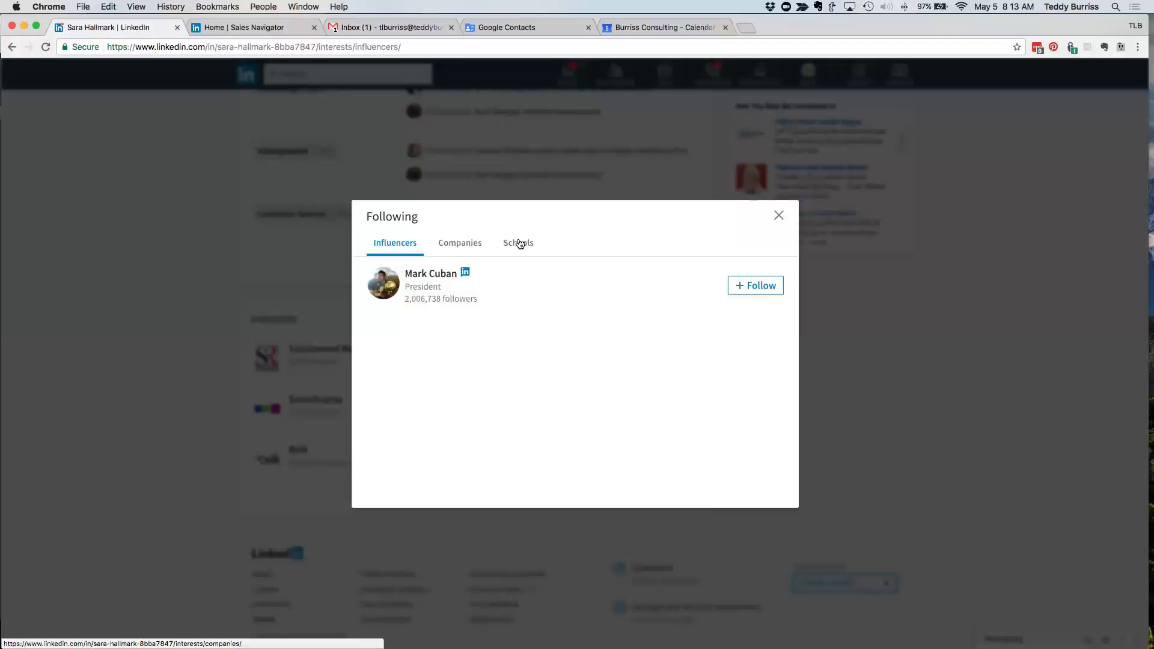
left_click(776, 216)
scroll(434, 355, "up", 10)
scroll(435, 356, "up", 10)
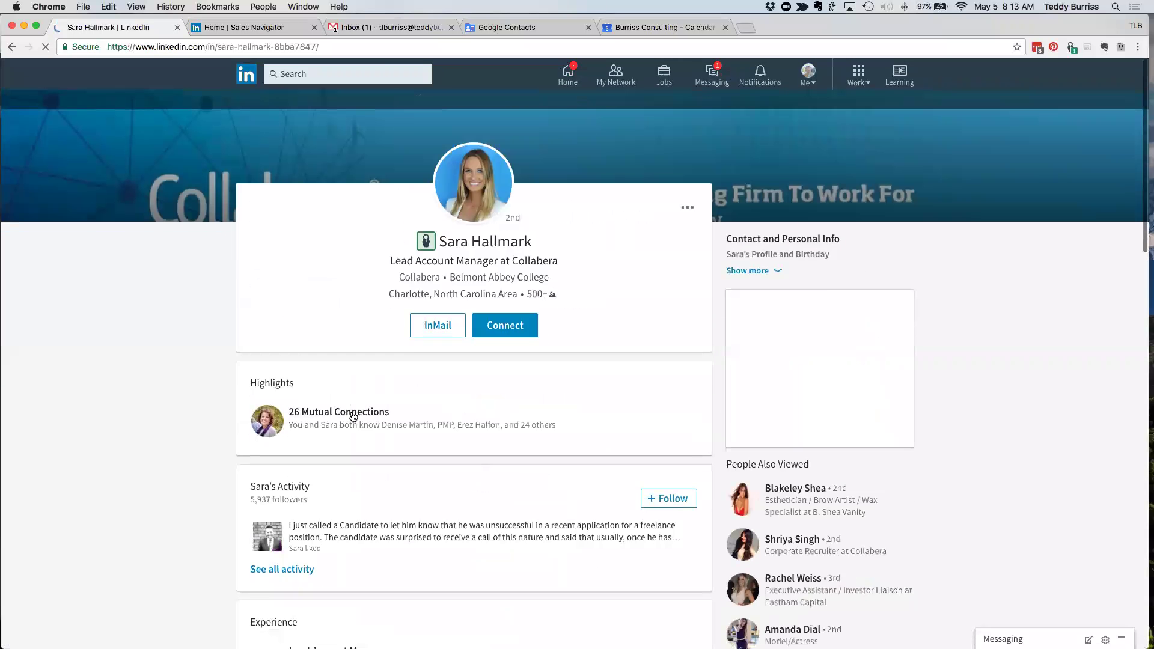
scroll(245, 335, "down", 3)
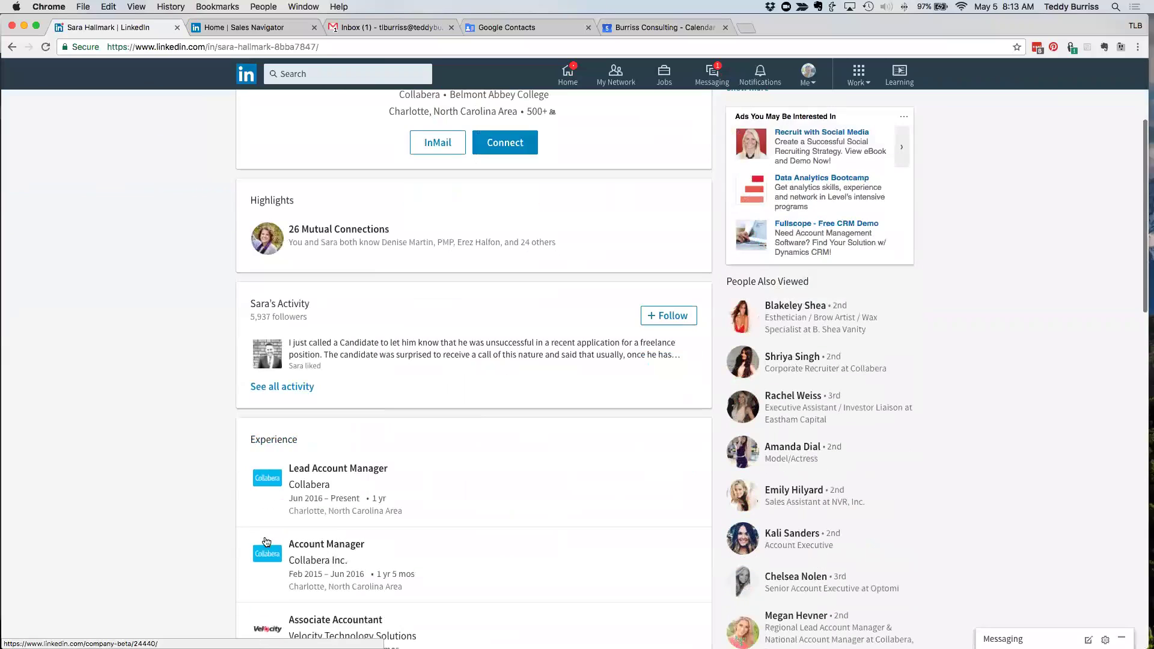
left_click(292, 388)
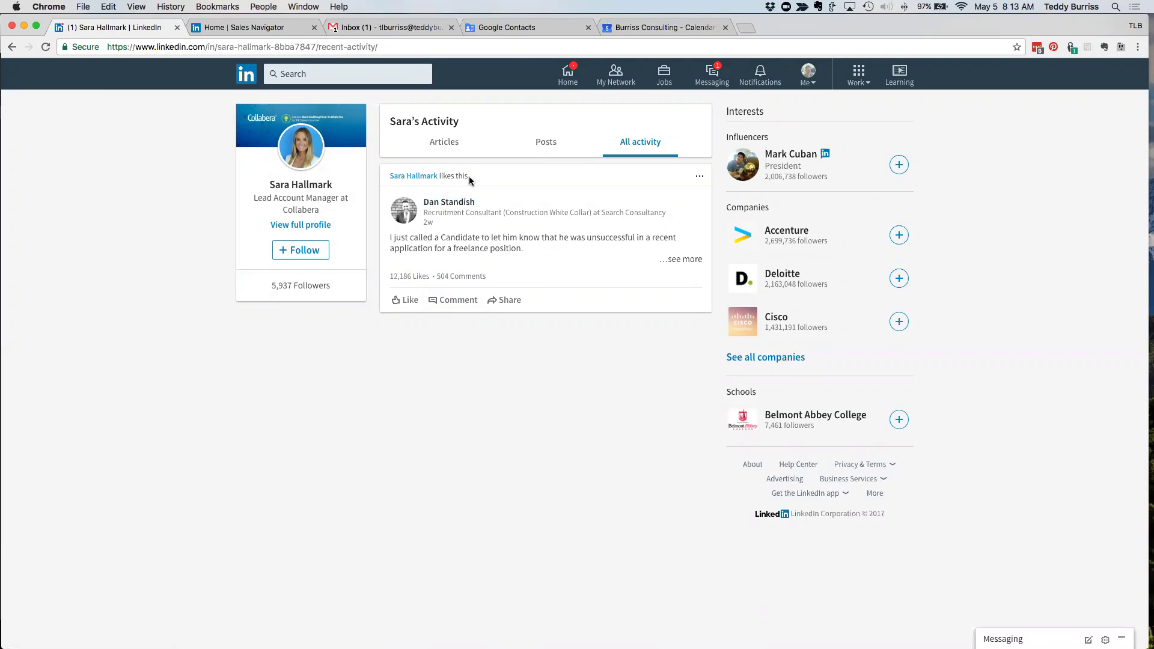
left_click_drag(469, 176, 439, 175)
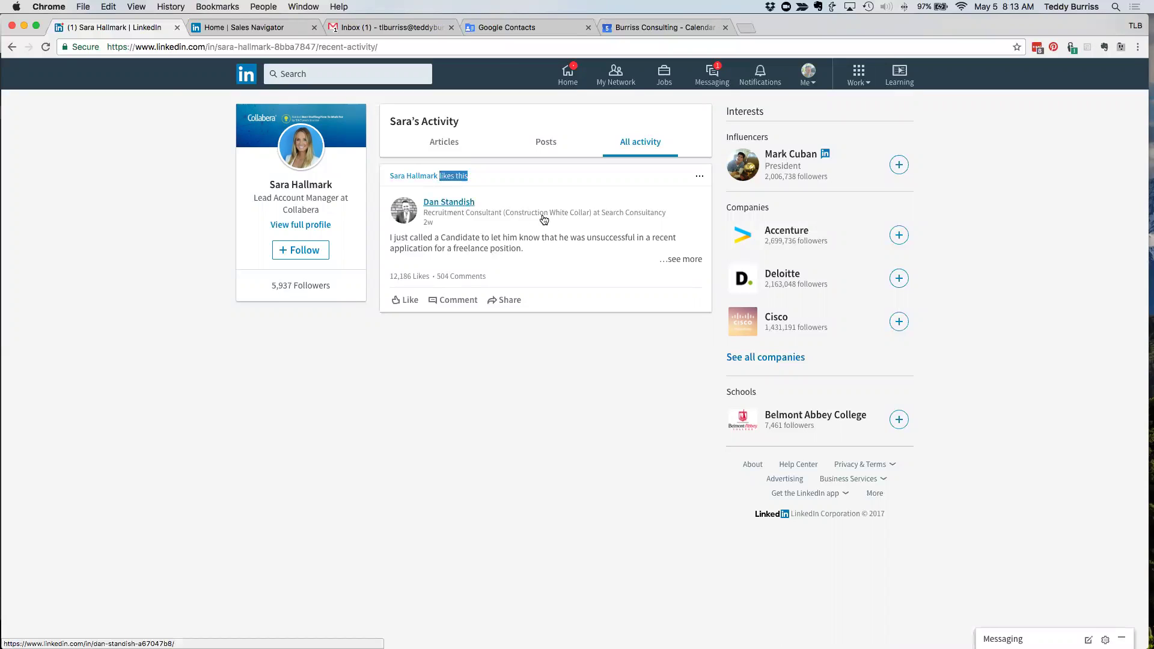
left_click(444, 143)
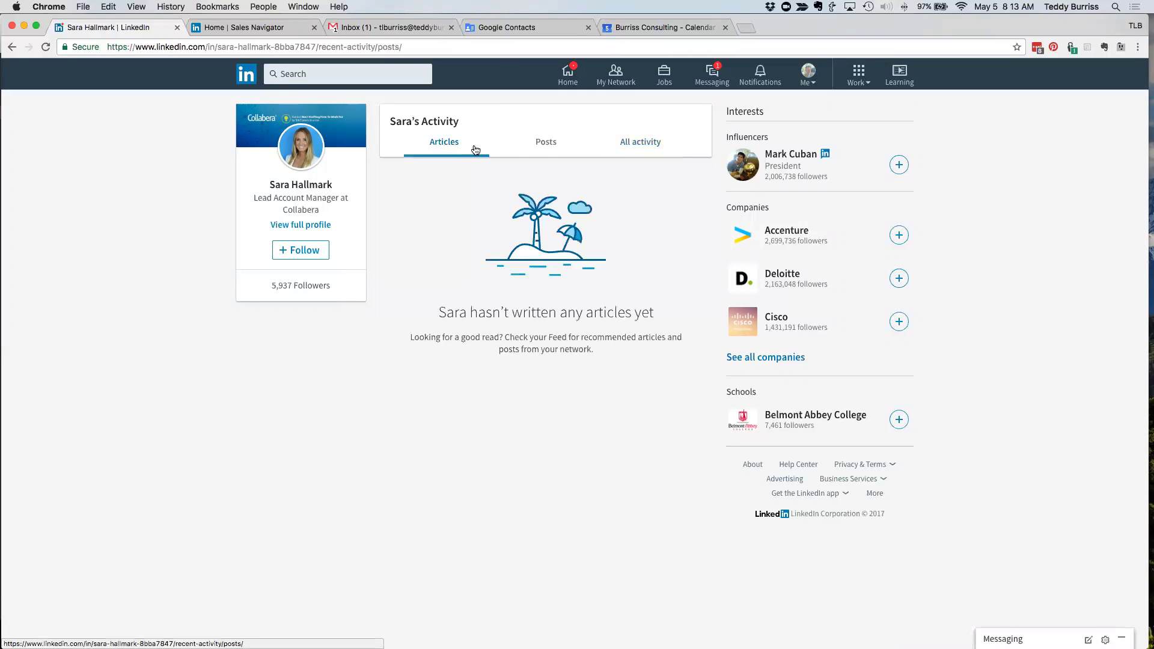
left_click(545, 145)
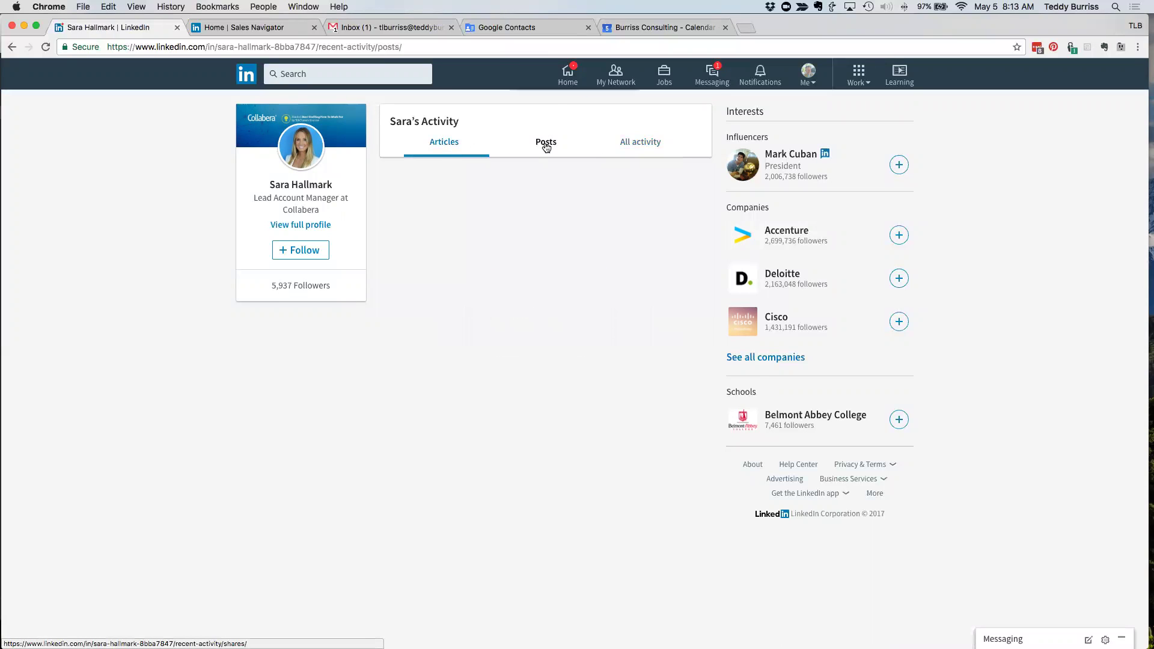
left_click(631, 147)
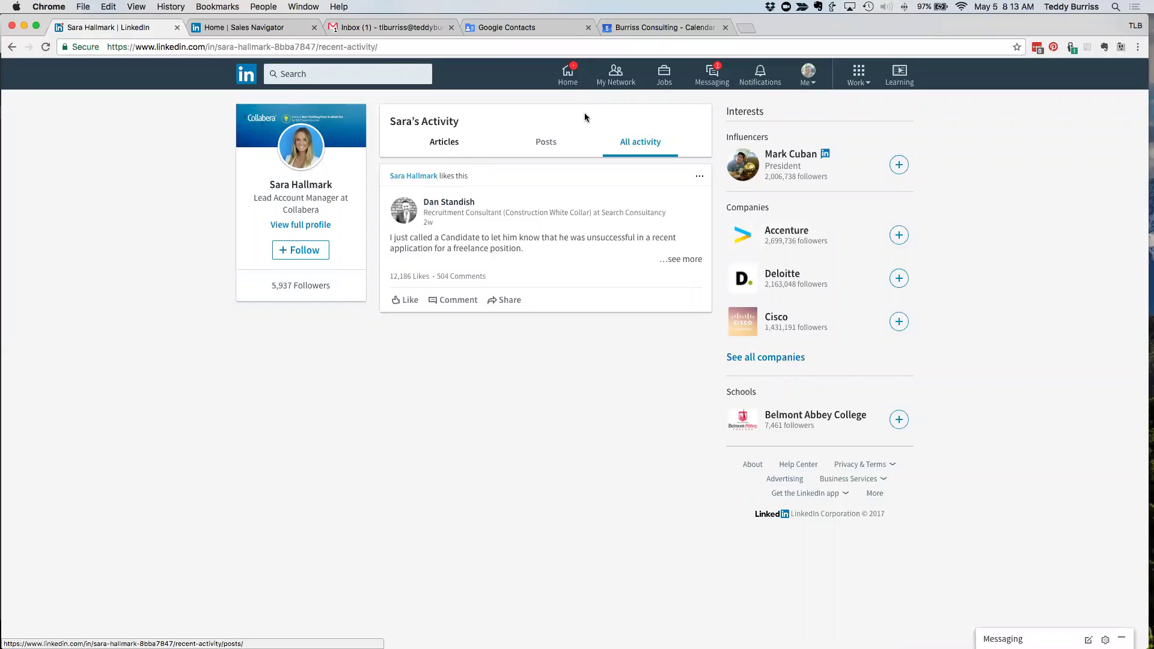
left_click(299, 152)
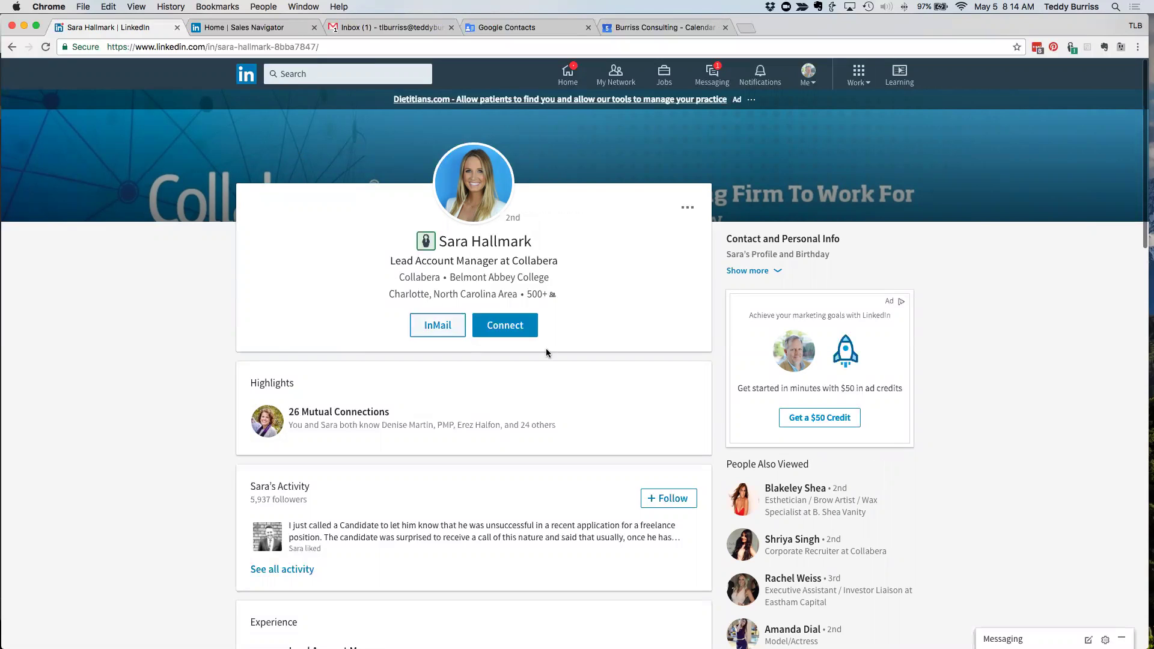
left_click(686, 212)
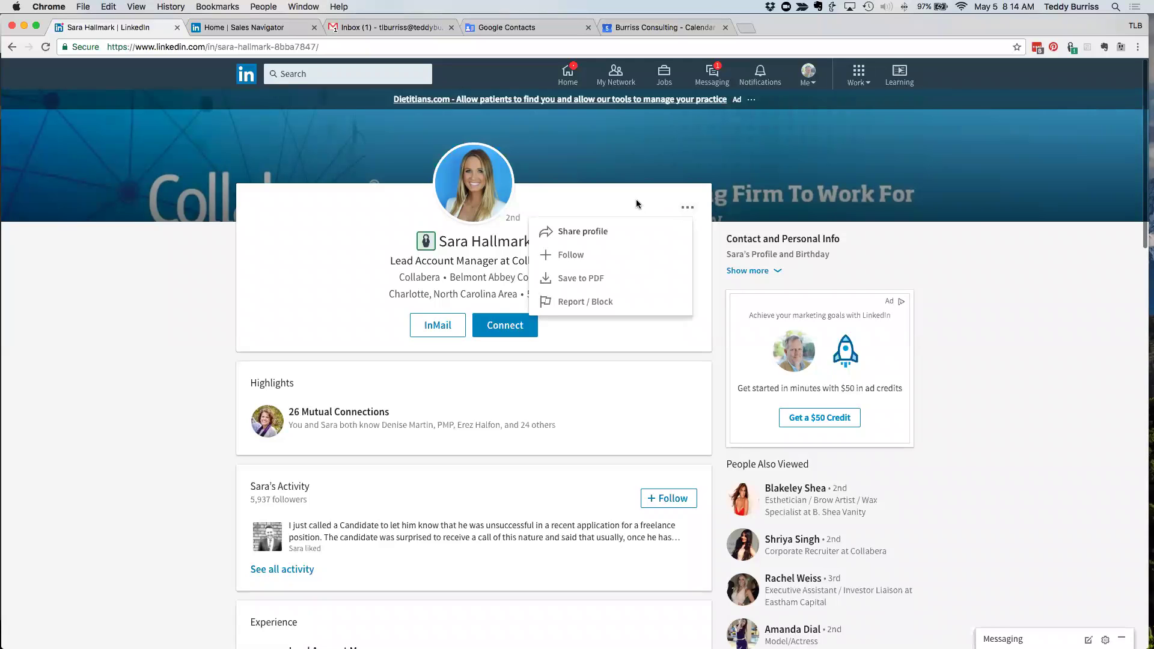
left_click(636, 199)
left_click(687, 219)
left_click(577, 215)
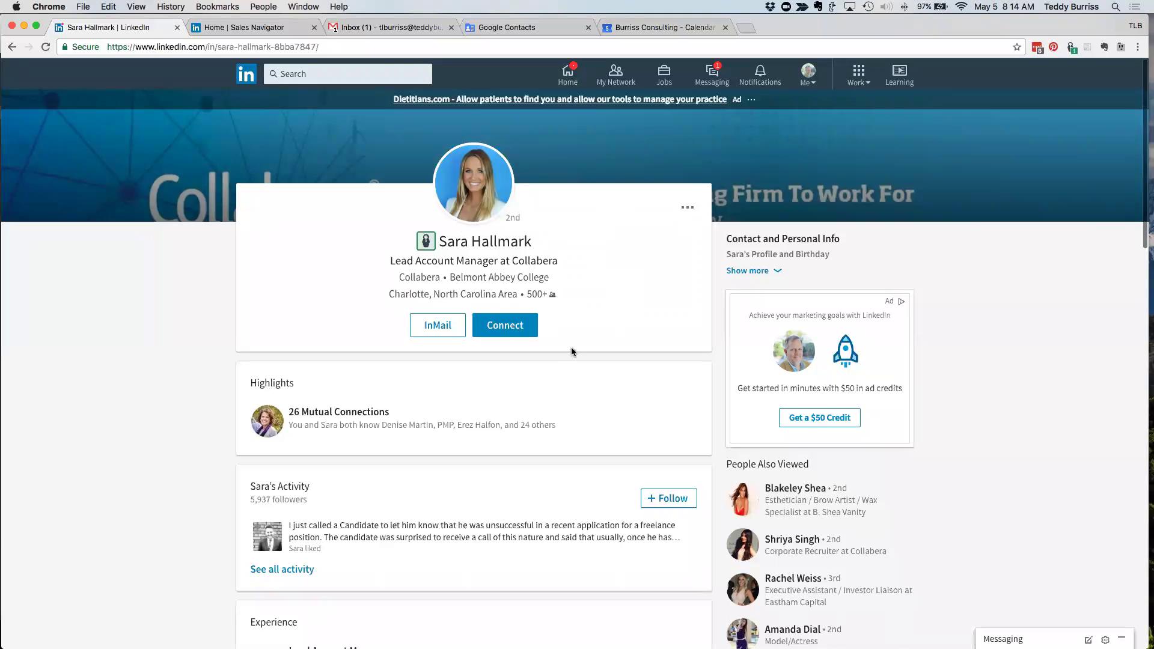
left_click(505, 333)
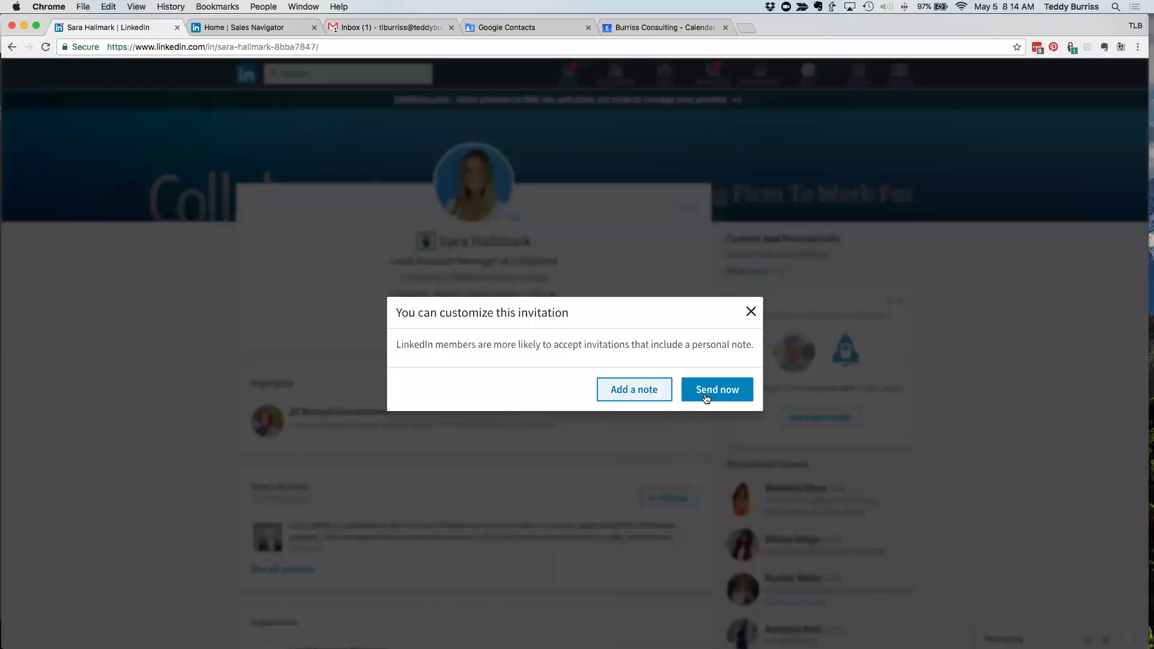
left_click(643, 395)
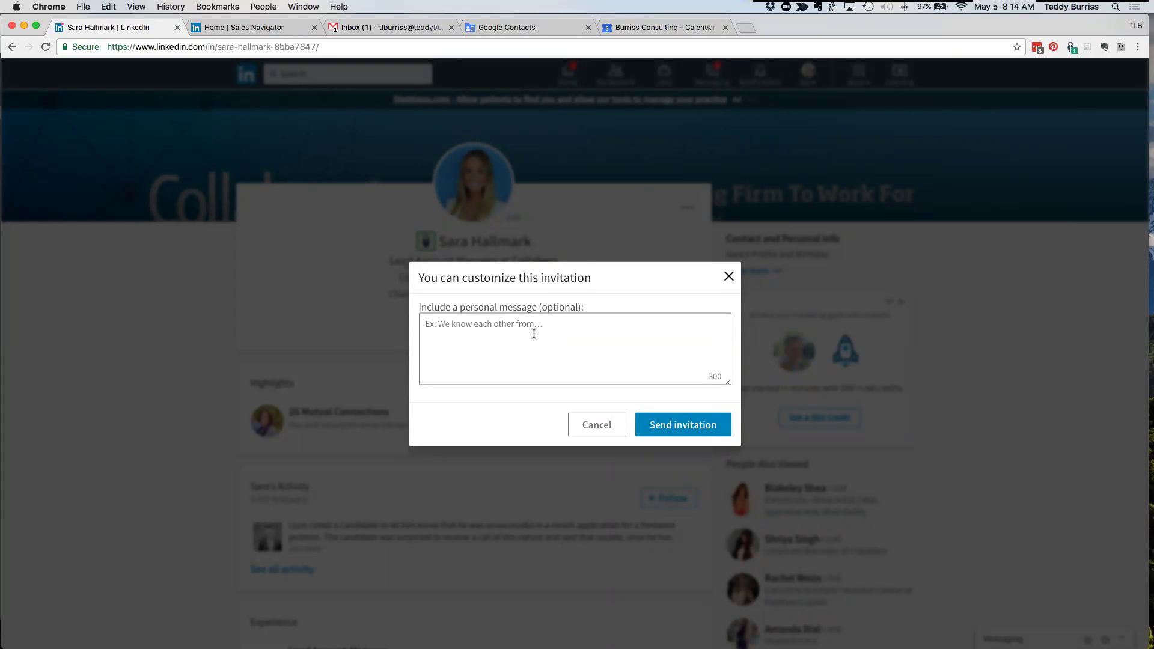
left_click(475, 337)
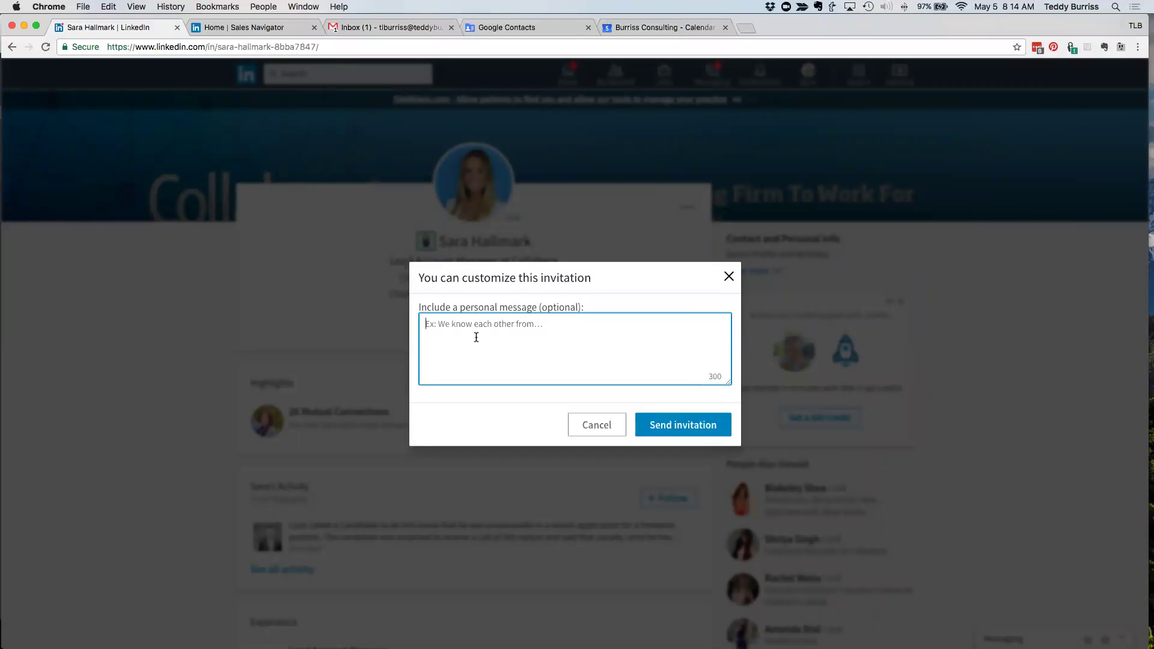
type(";sig")
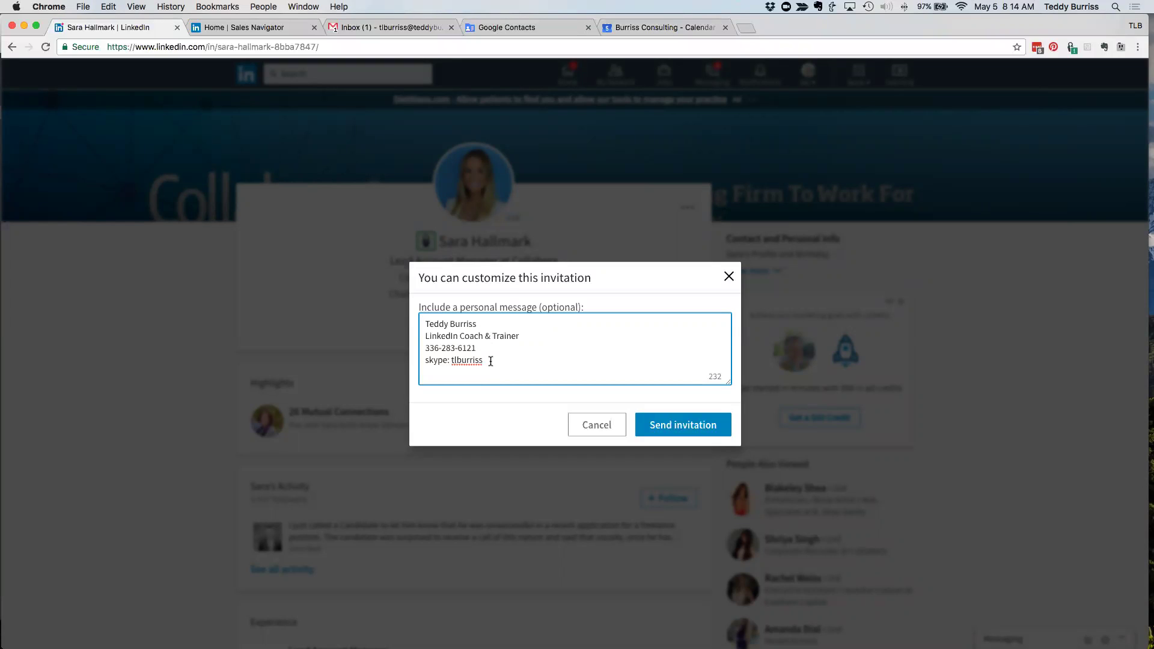
key("Return")
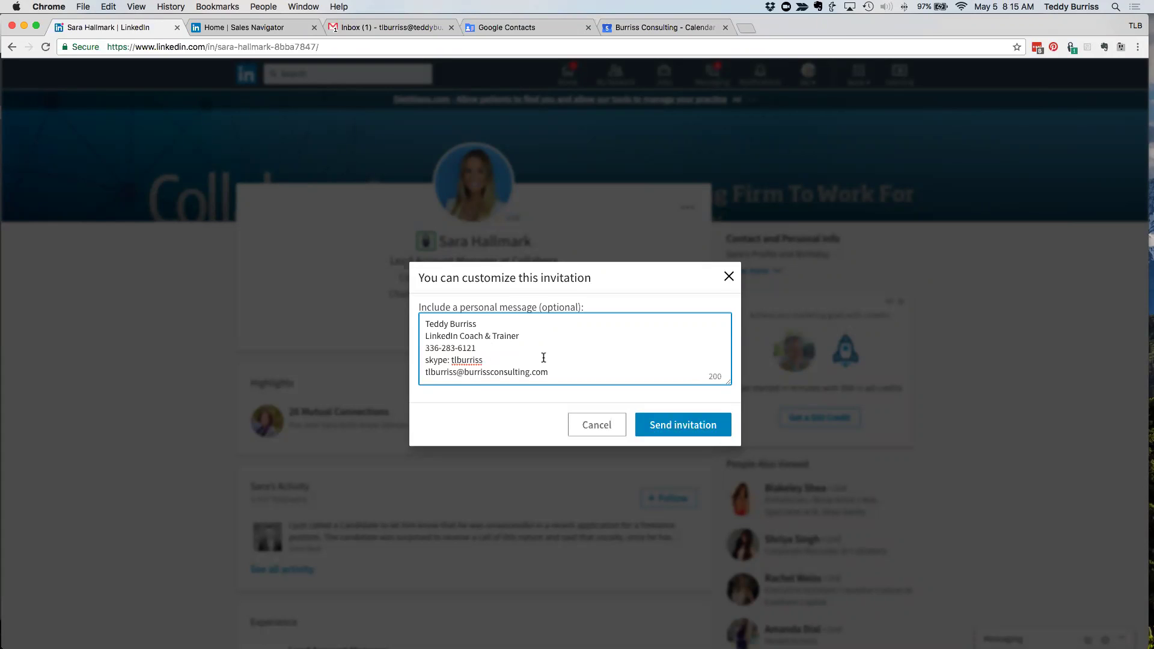
key("Return")
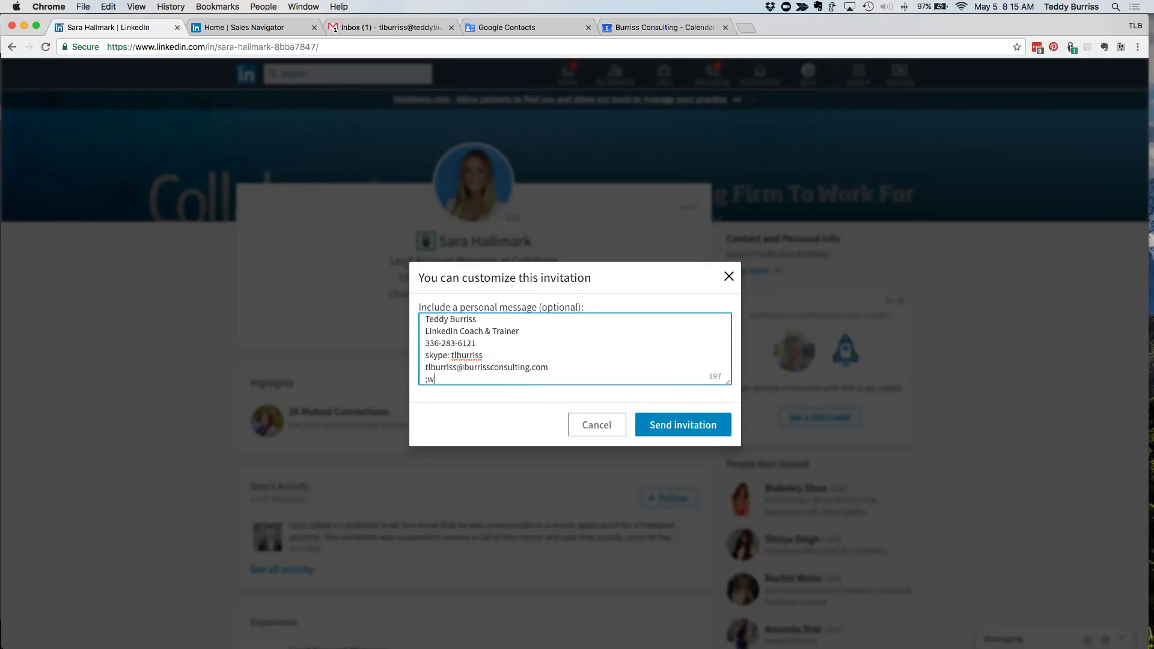
type("http://www.burrissconsulting.com")
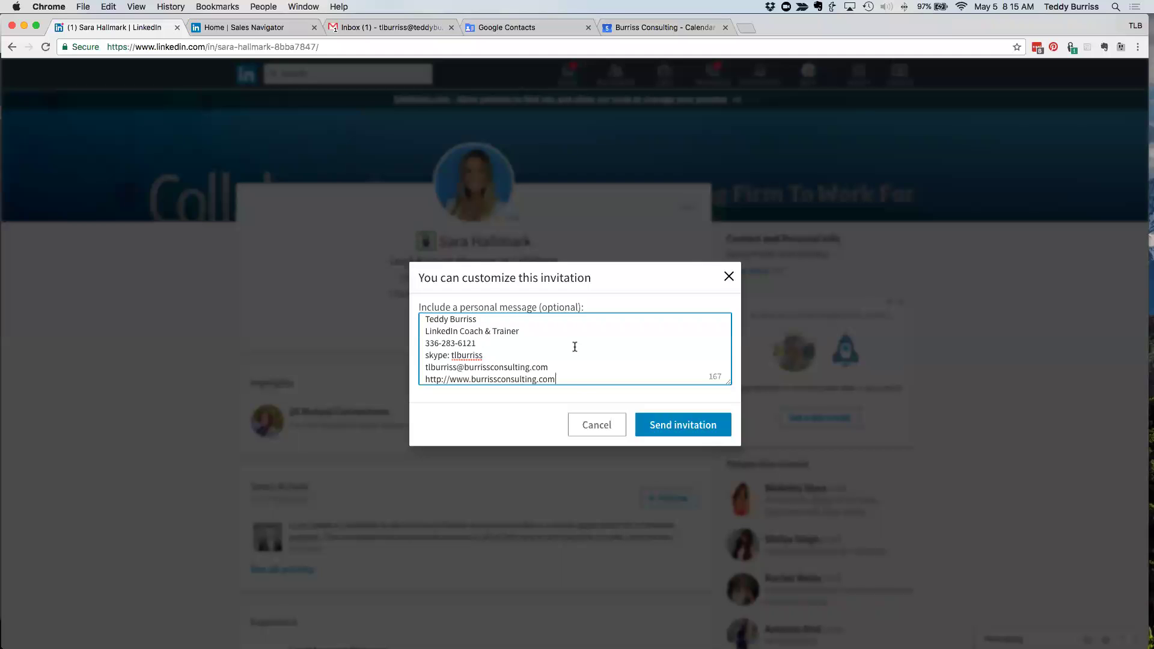
left_click_drag(559, 379, 510, 354)
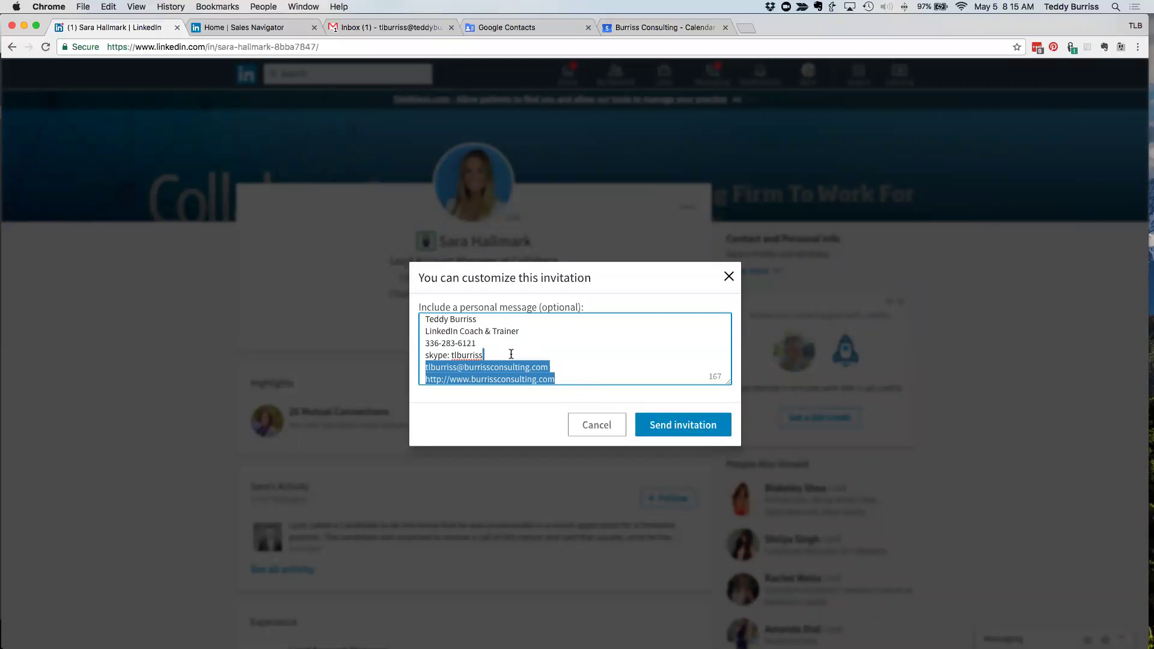
key("BackSpace")
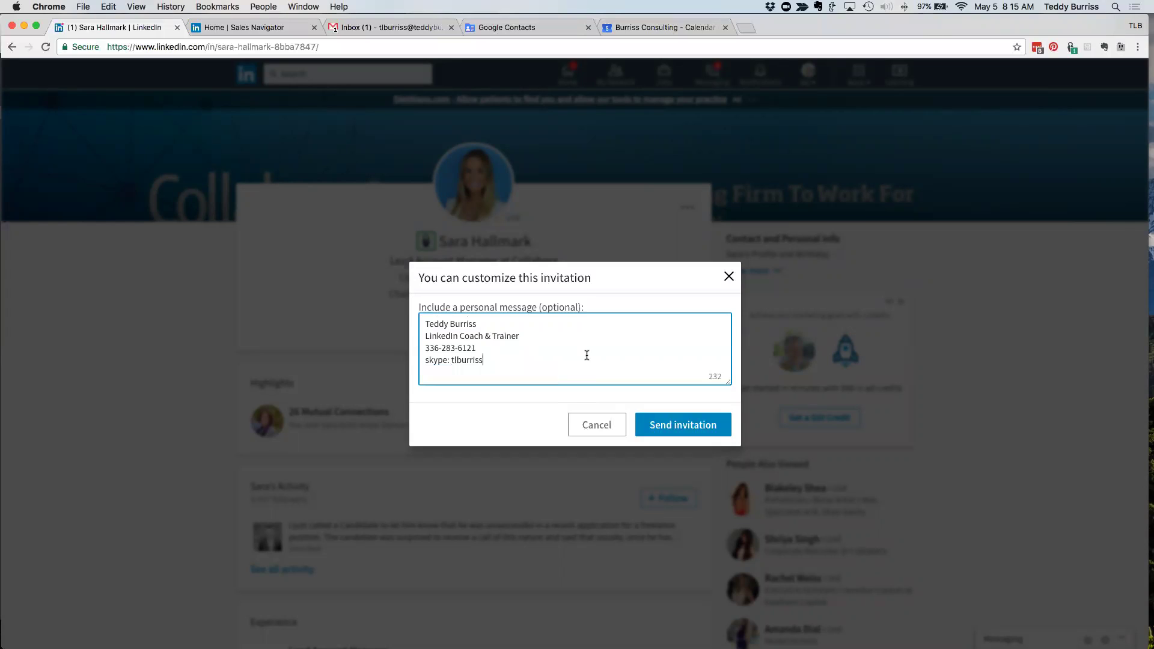
left_click(425, 323)
key("Return")
key("Return")
type("p")
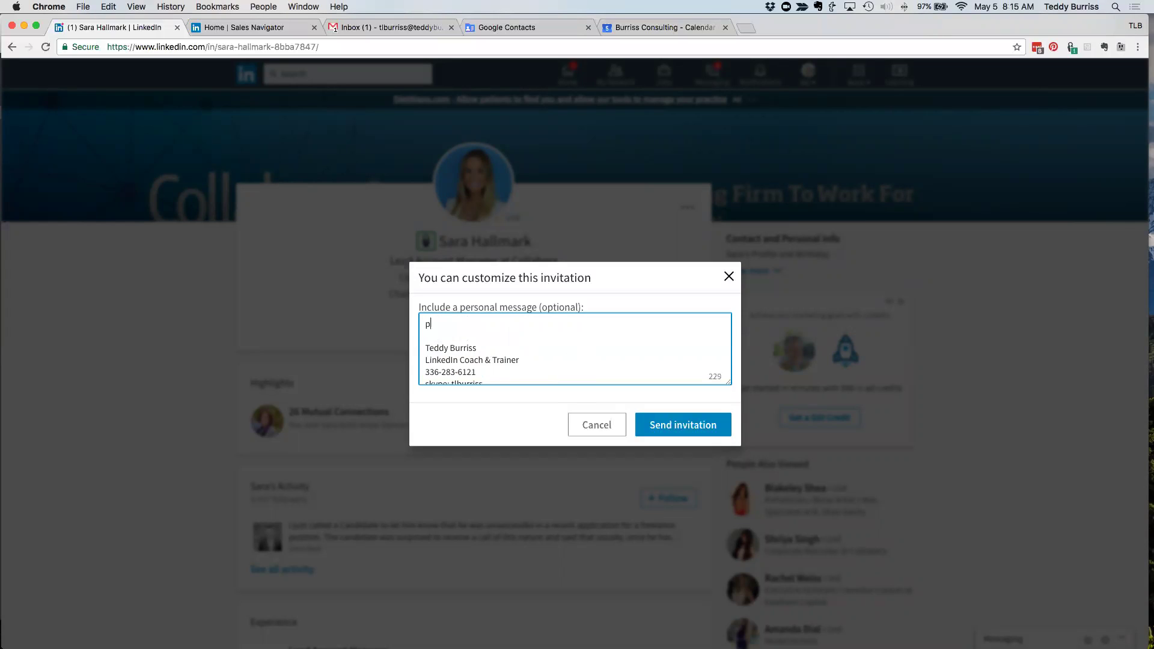
type("erson note")
scroll(483, 352, "down", 1)
left_click_drag(479, 365, 434, 367)
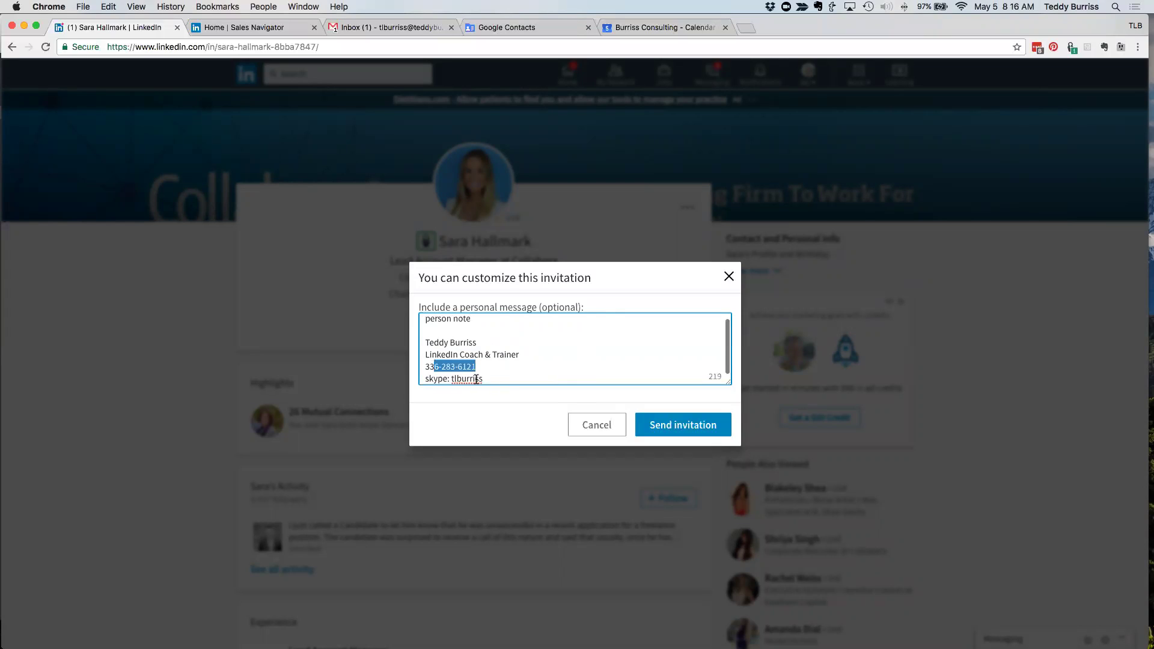
double_click(476, 379)
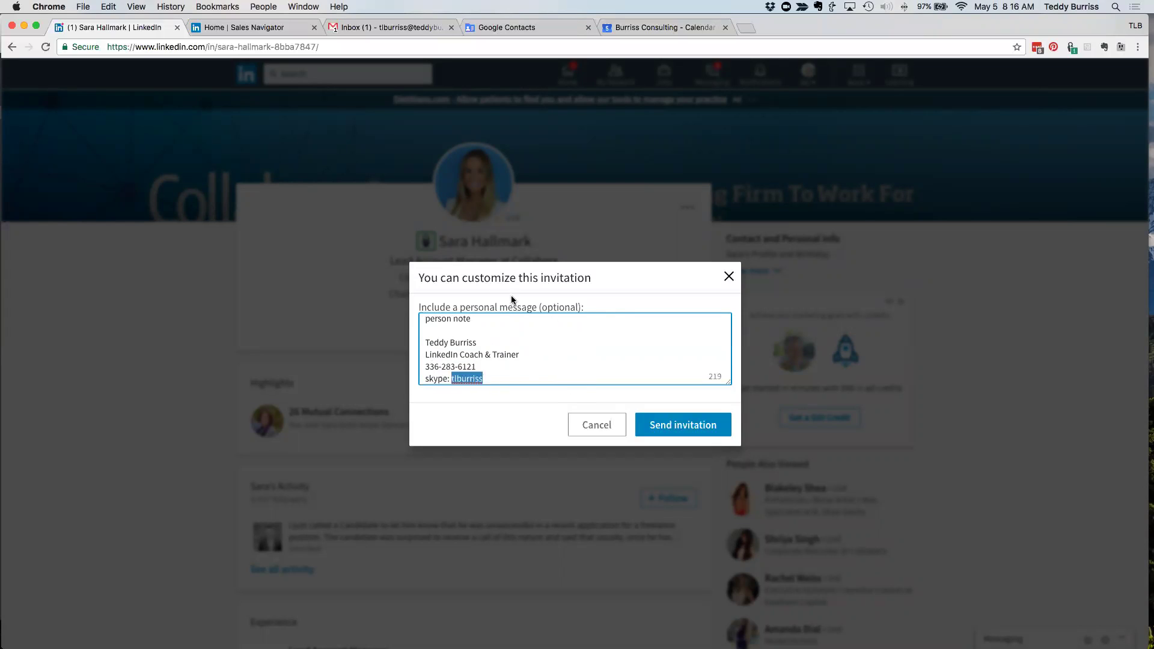
left_click(600, 425)
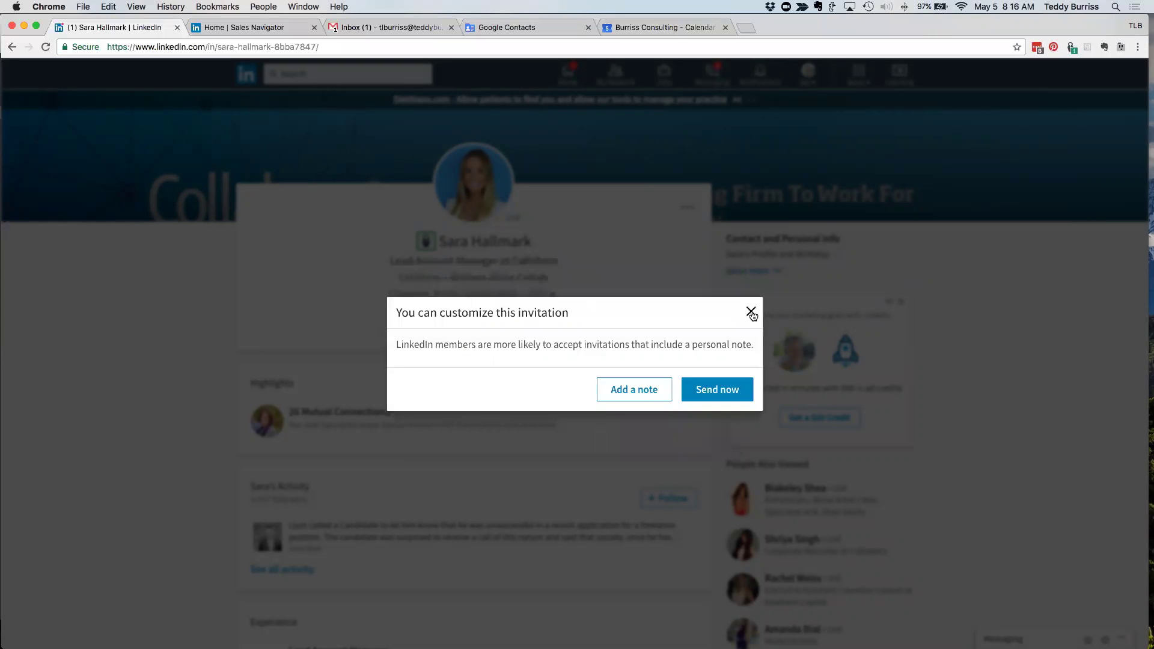
- Close the invitation without sending it and go to the home feed via the LinkedIn logo
left_click(750, 311)
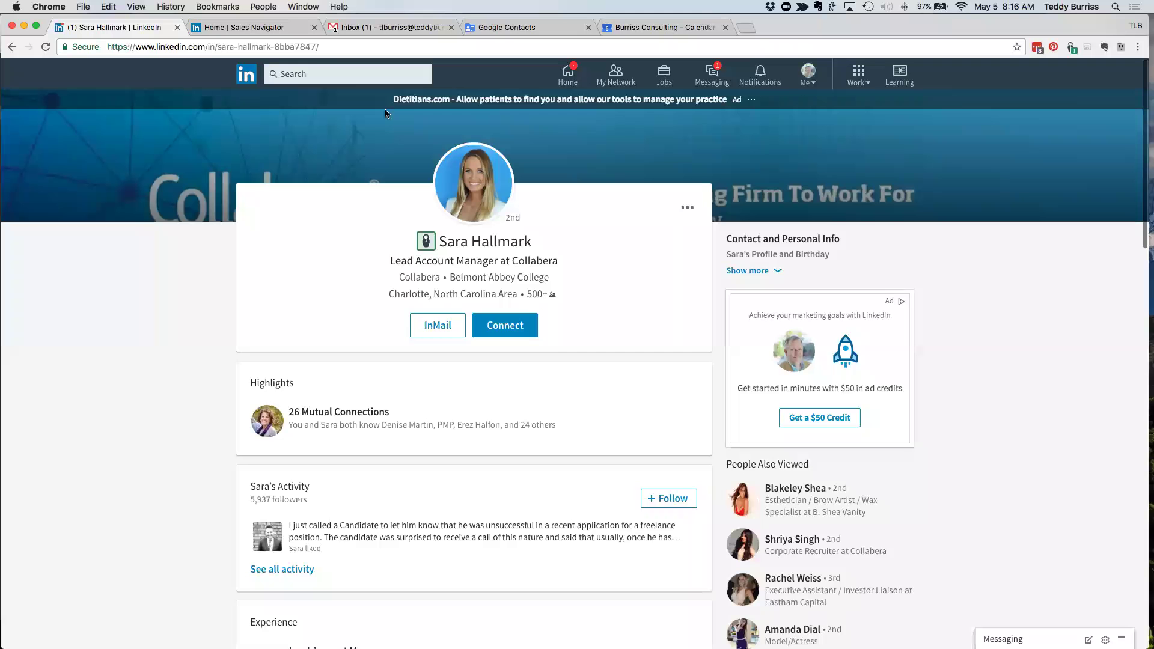
left_click(249, 79)
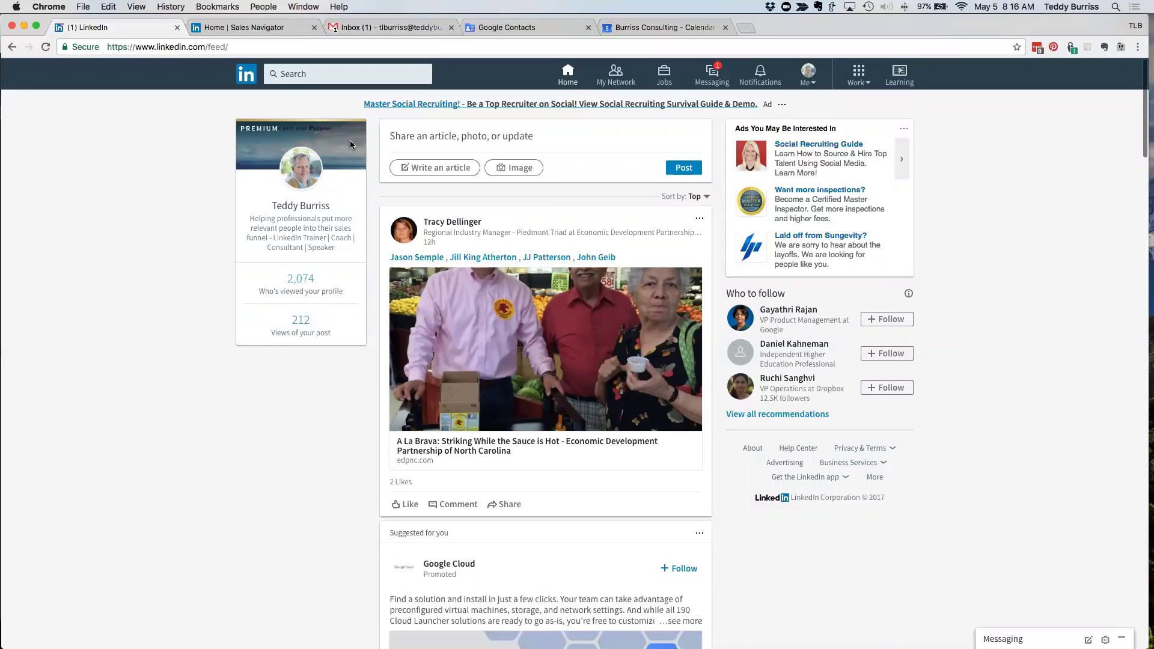
- Publish 'Testing - Great webinar… LinkedIn as a business tool…' tagging a connection by first name
left_click(245, 77)
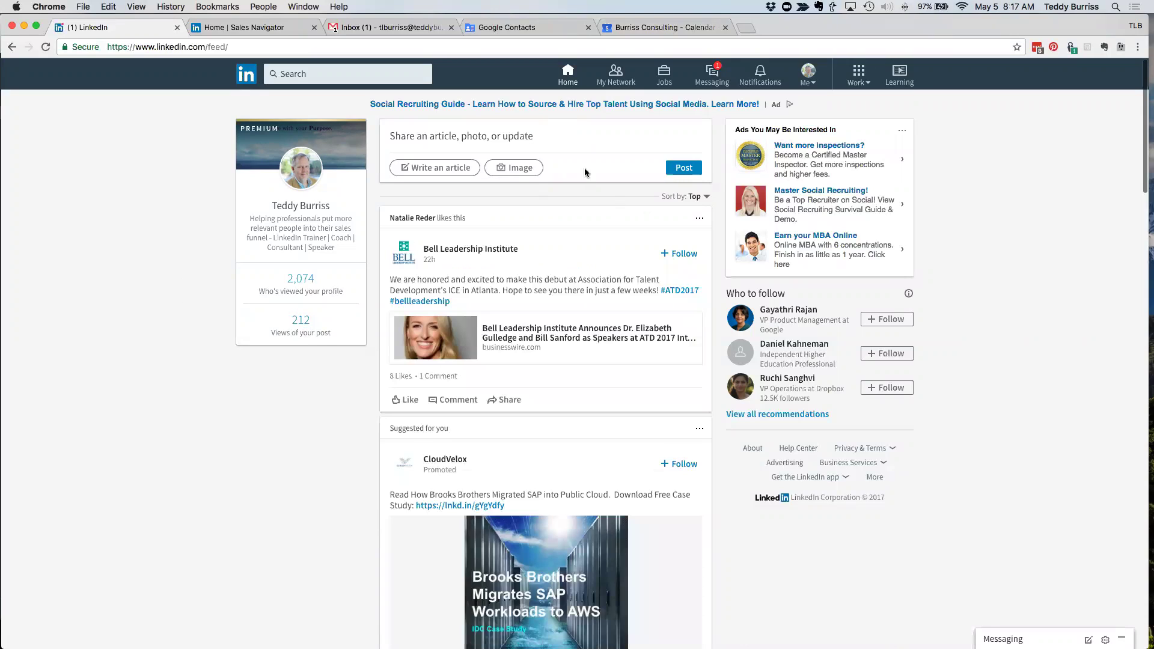
left_click(450, 136)
type("Great we")
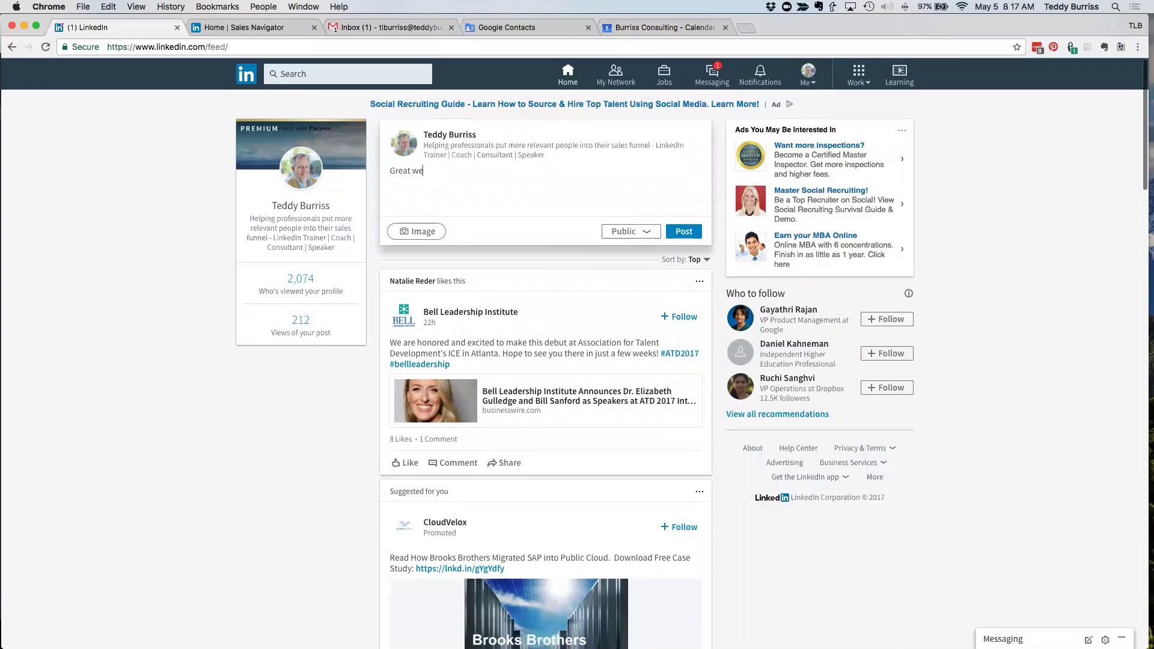
type("binar with lots of cool people talking about LinkedIn as a business tool")
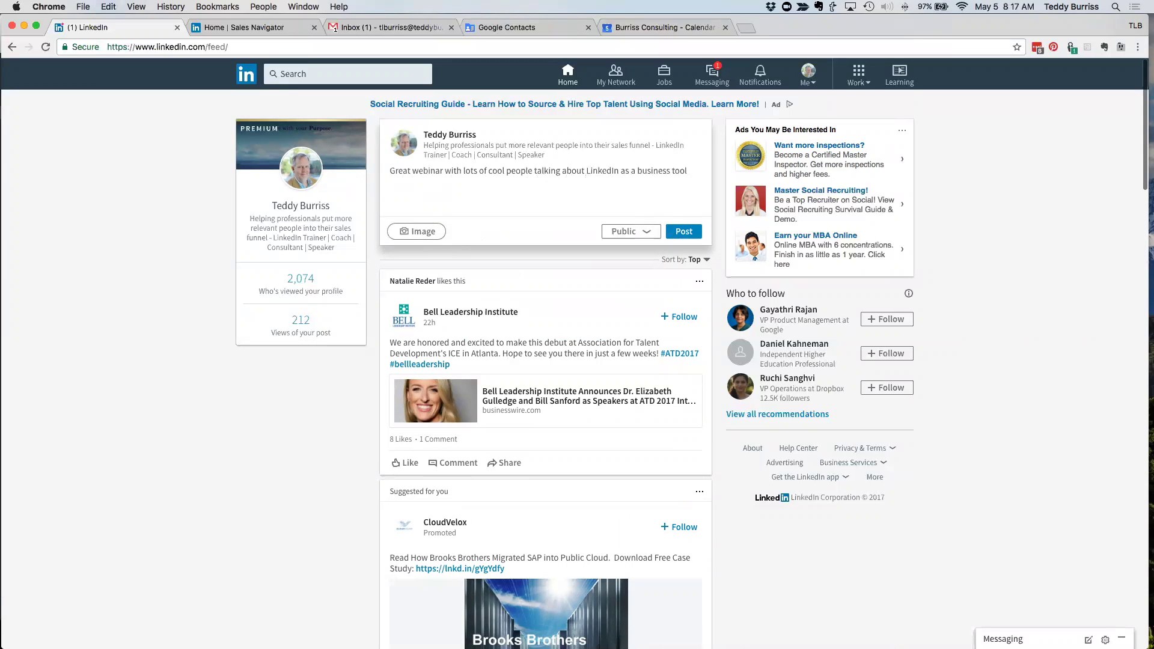
type(" driving more leads for business professionals. Good to see you here @")
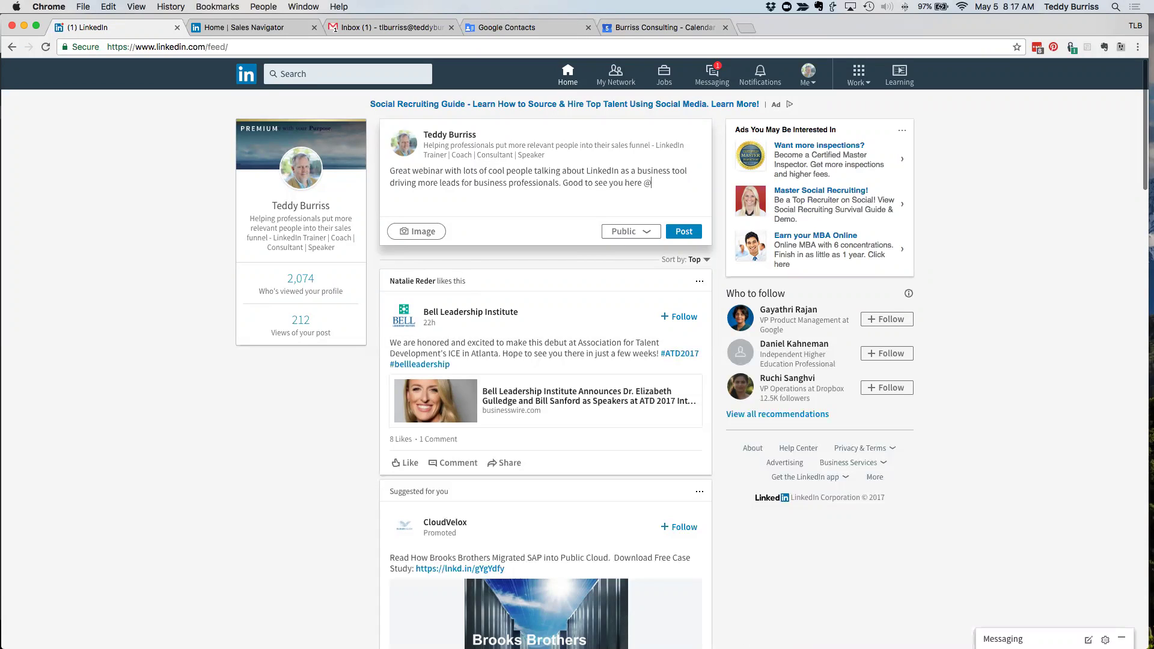
type("R")
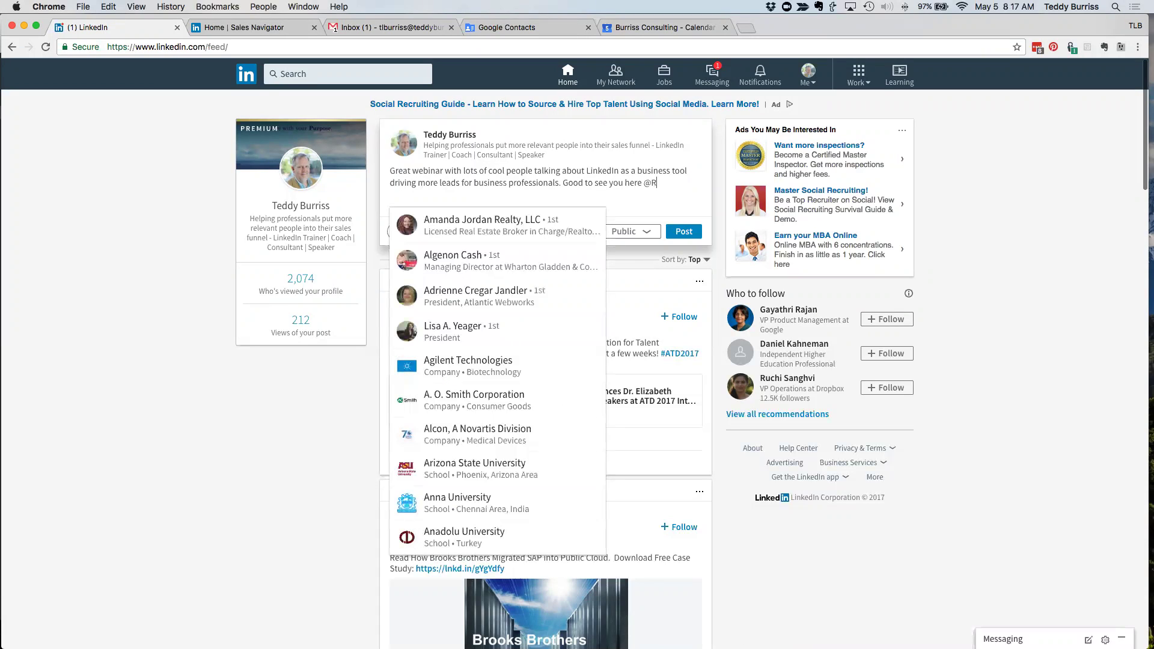
type("oger B")
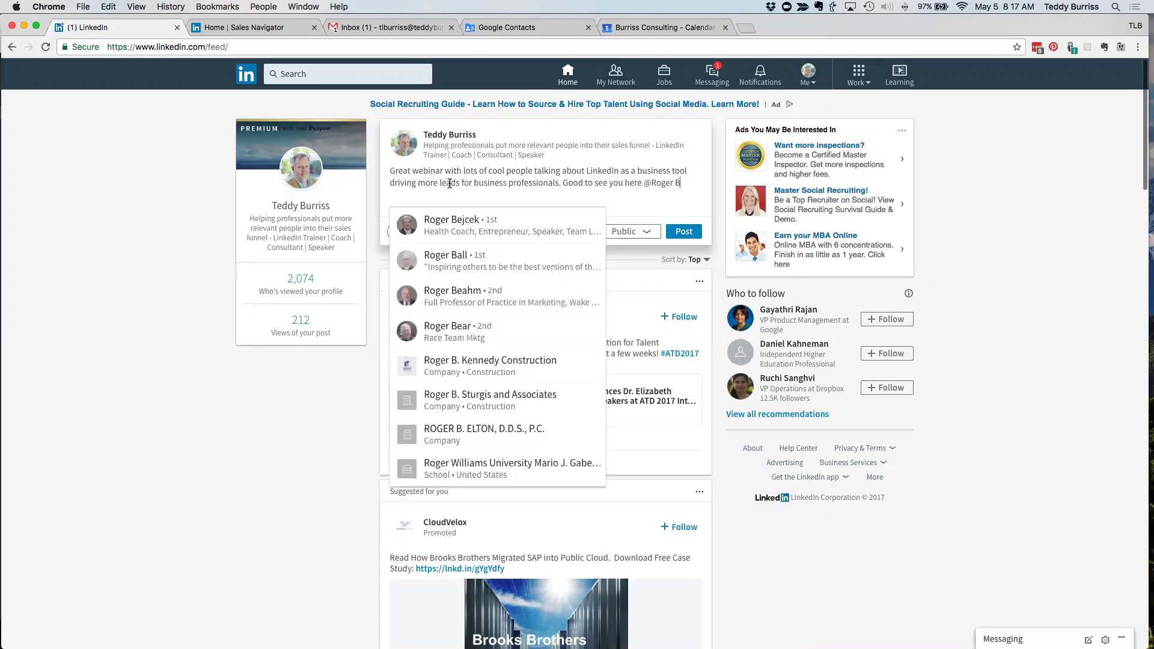
left_click(458, 225)
key("BackSpace")
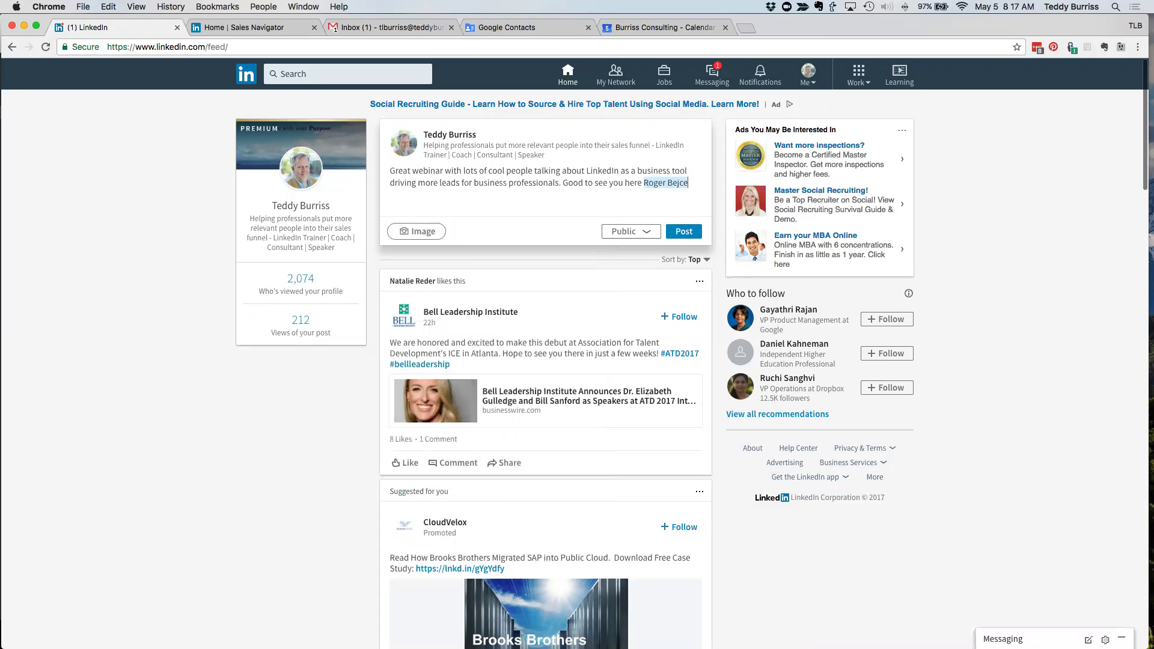
type(".")
key("super+Up")
type("Testing -")
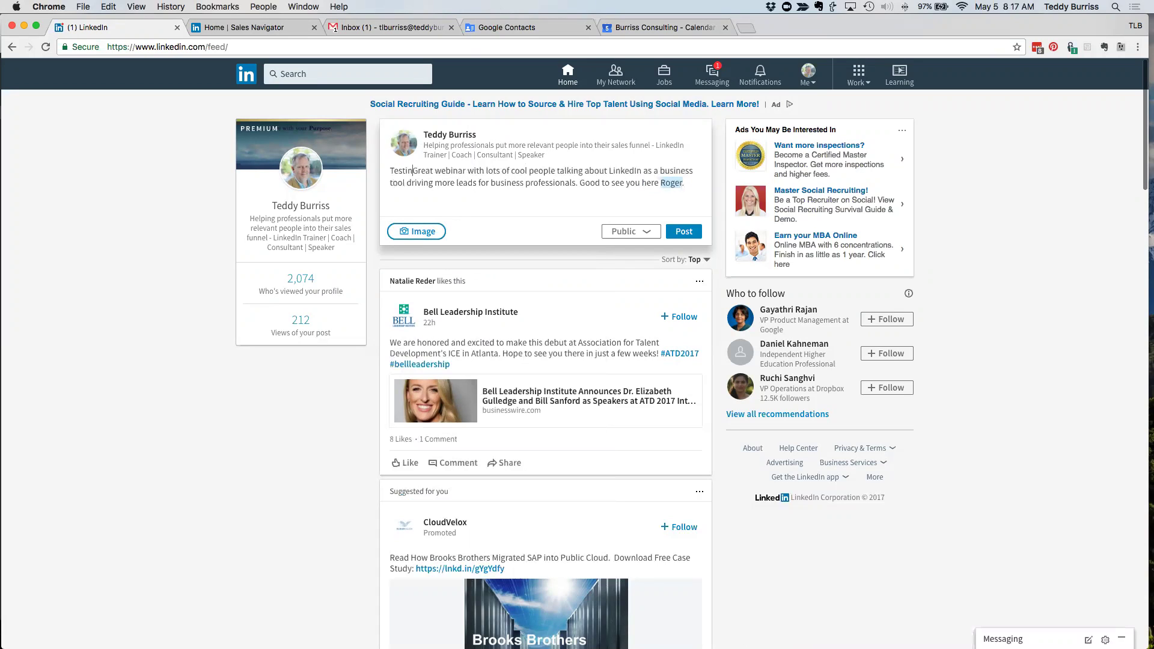
left_click(683, 232)
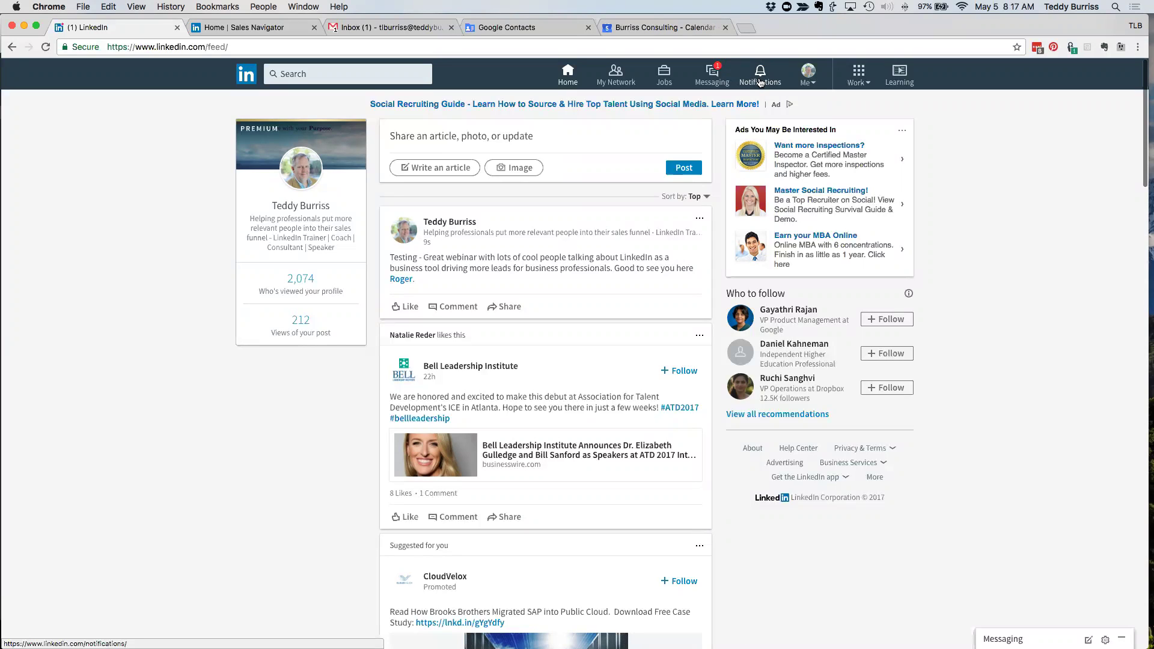
- Open Notifications and scroll down to the 'mentioned you in a comment' items
left_click(760, 83)
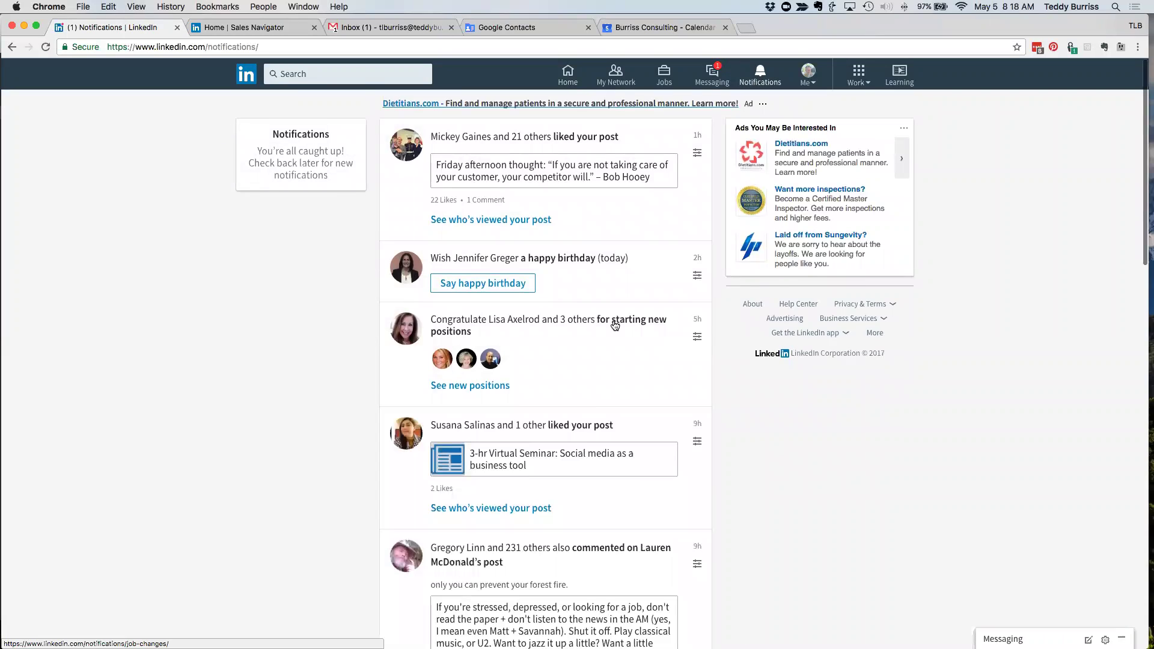
scroll(616, 326, "down", 3)
scroll(615, 326, "down", 6)
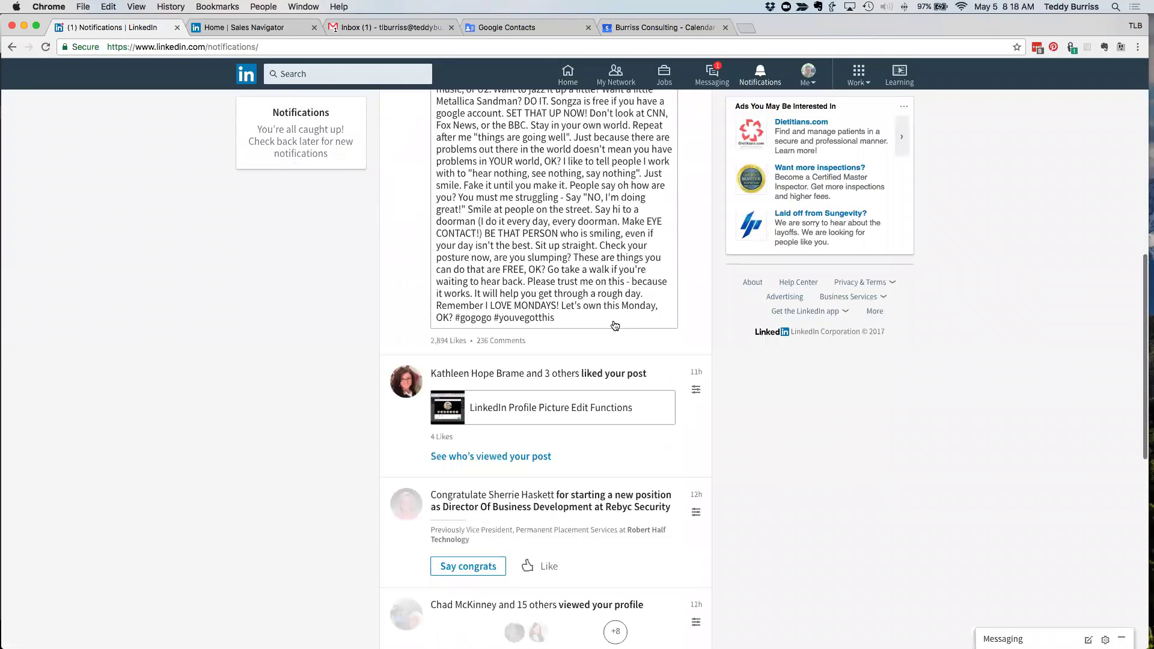
scroll(615, 325, "down", 15)
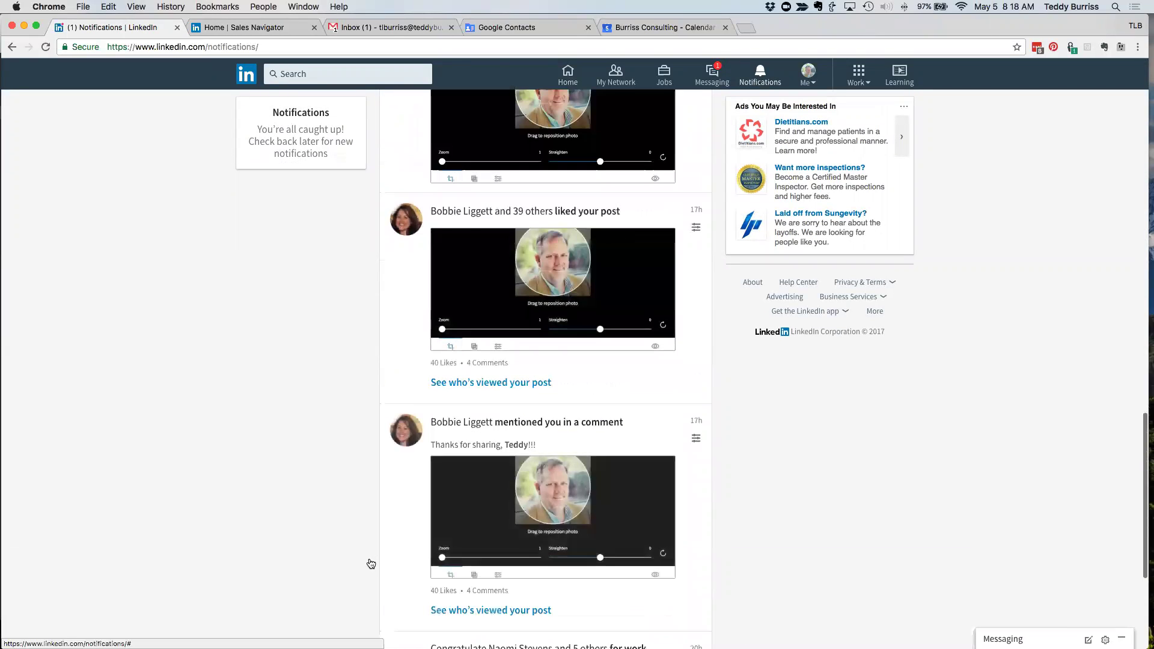
scroll(365, 558, "down", 4)
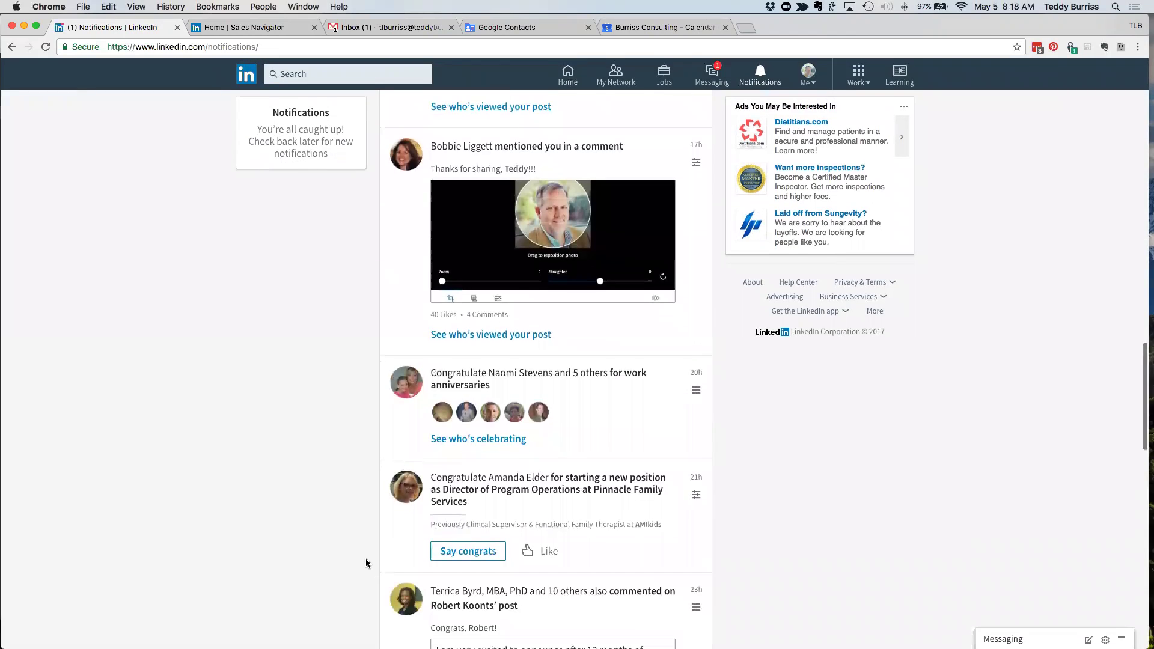
scroll(365, 560, "down", 9)
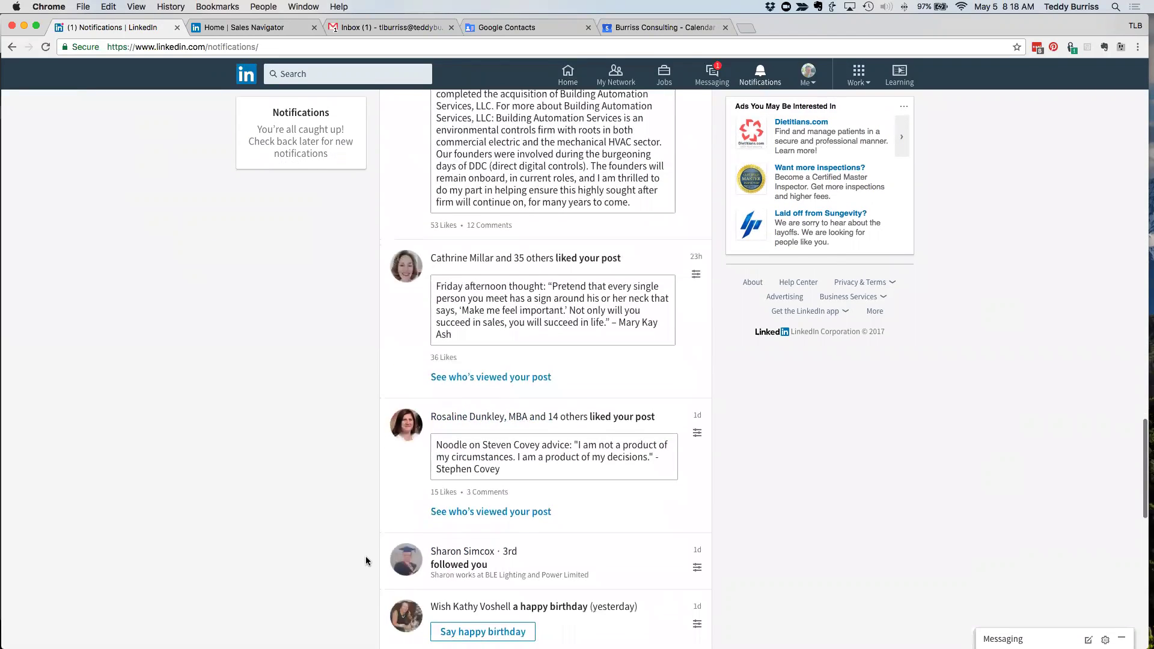
scroll(366, 560, "down", 7)
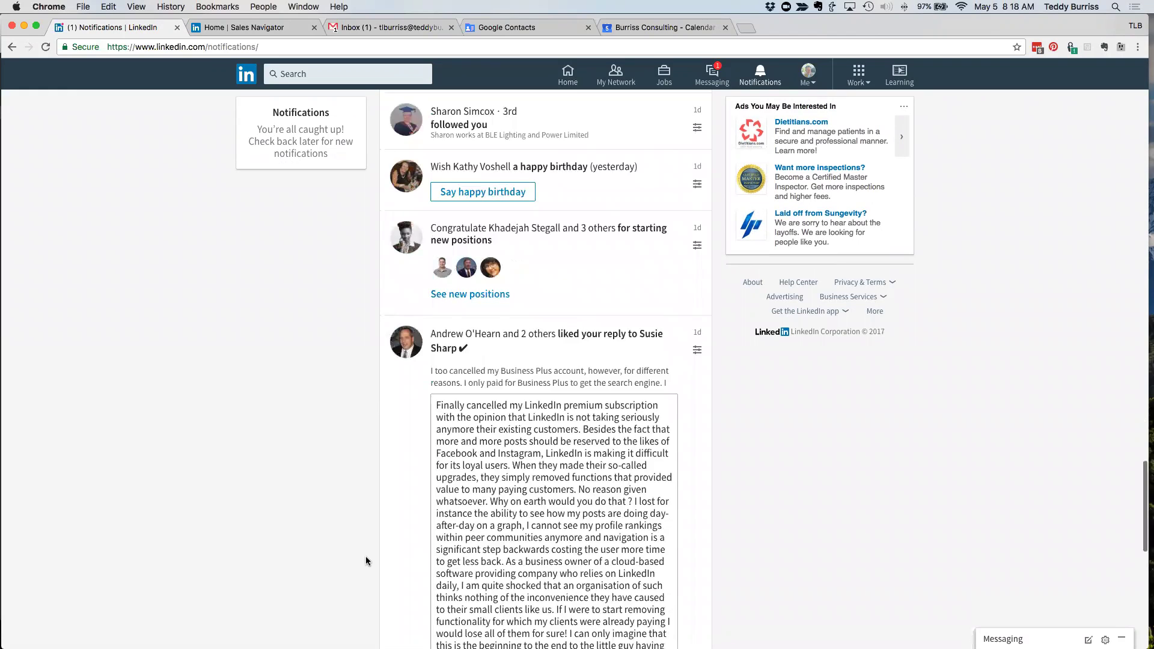
scroll(365, 560, "down", 2)
scroll(365, 556, "down", 8)
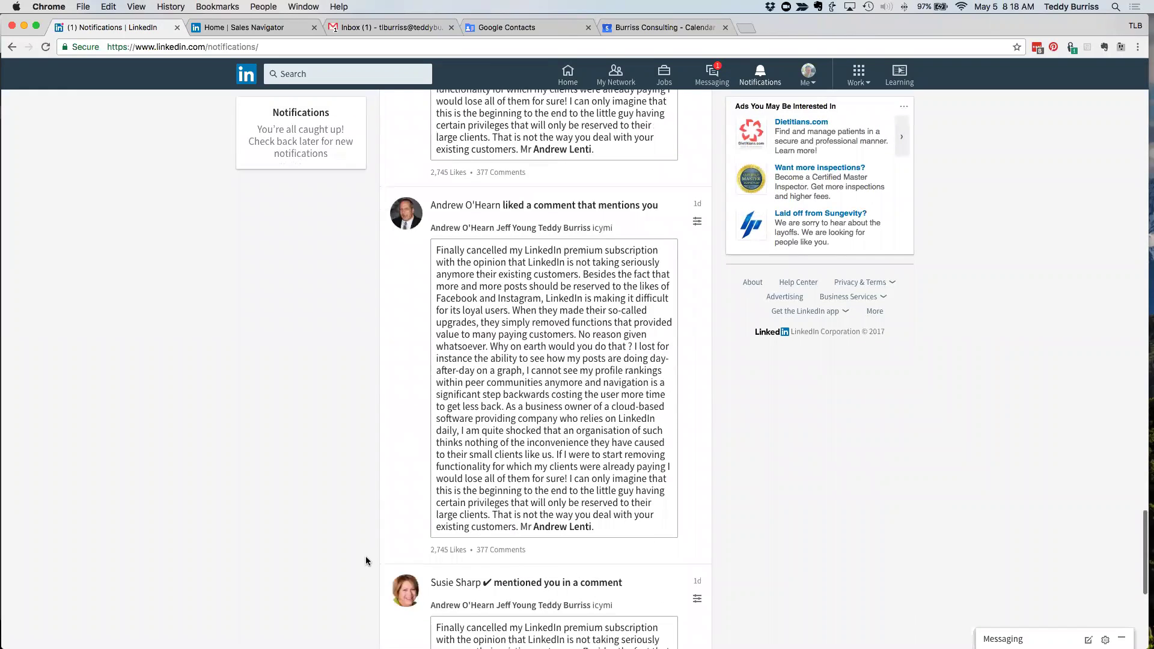
scroll(366, 557, "down", 1)
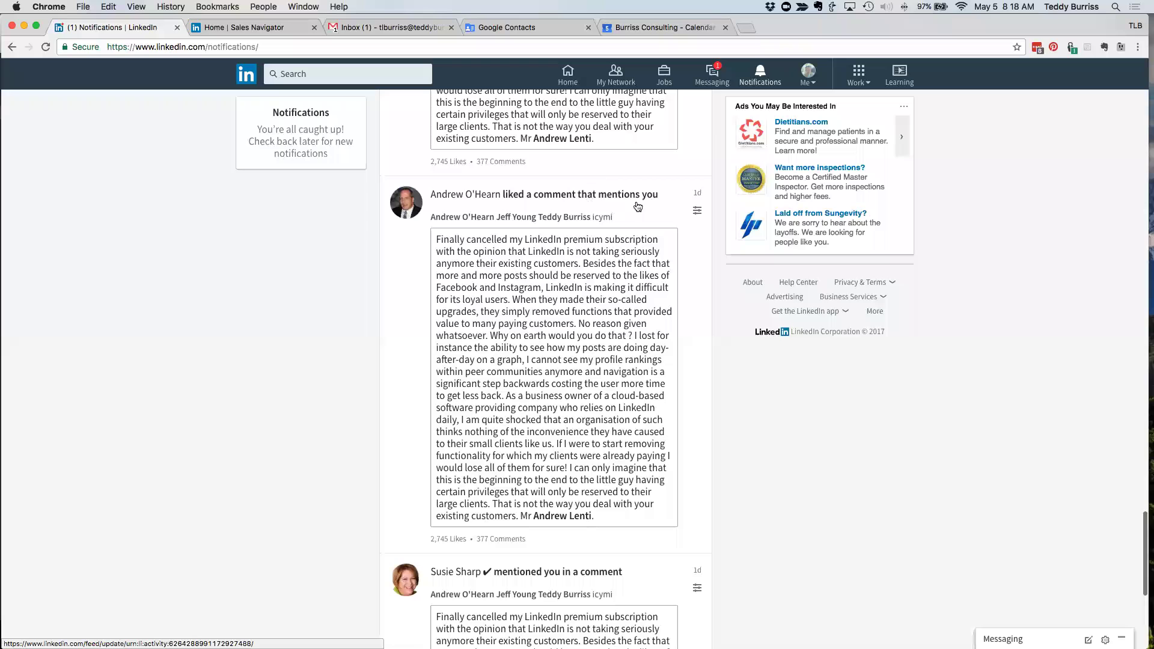
scroll(325, 475, "down", 2)
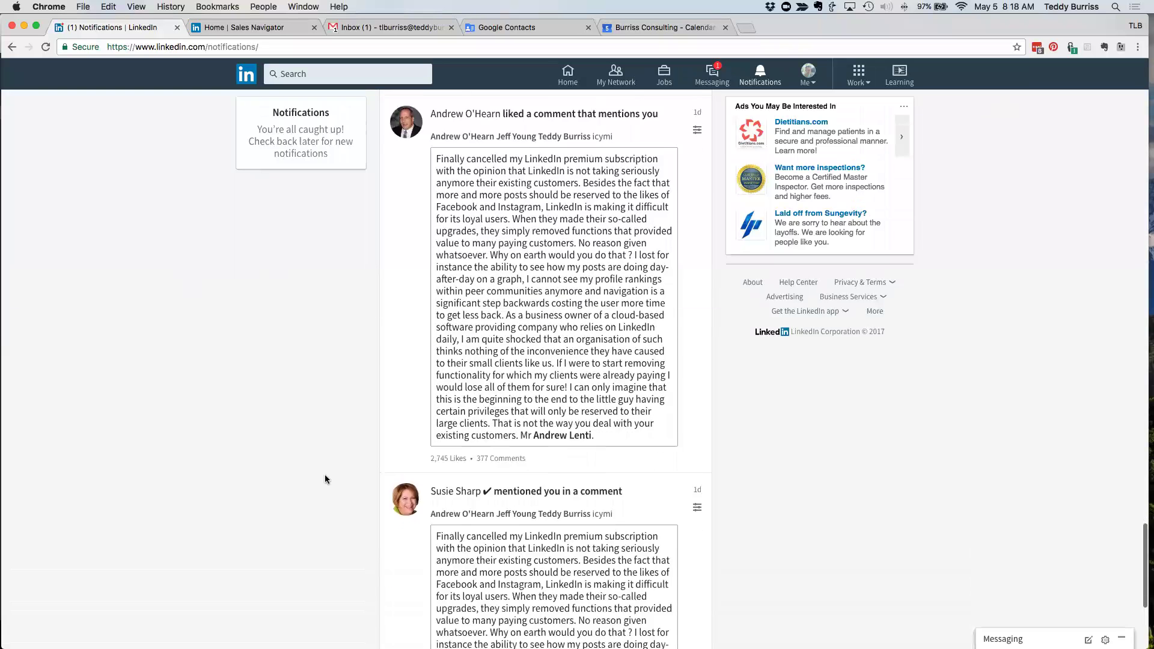
scroll(324, 479, "down", 1)
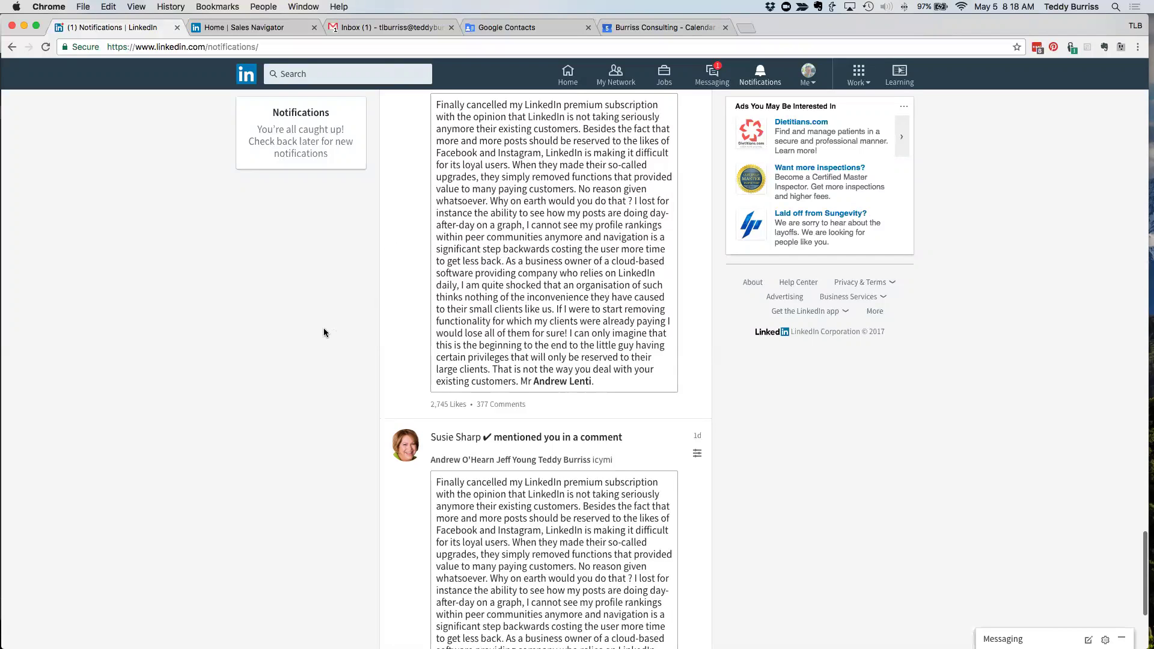
scroll(324, 332, "up", 1)
- Scroll to the top of Notifications and return to the feed showing 212 post views
scroll(324, 332, "down", 1)
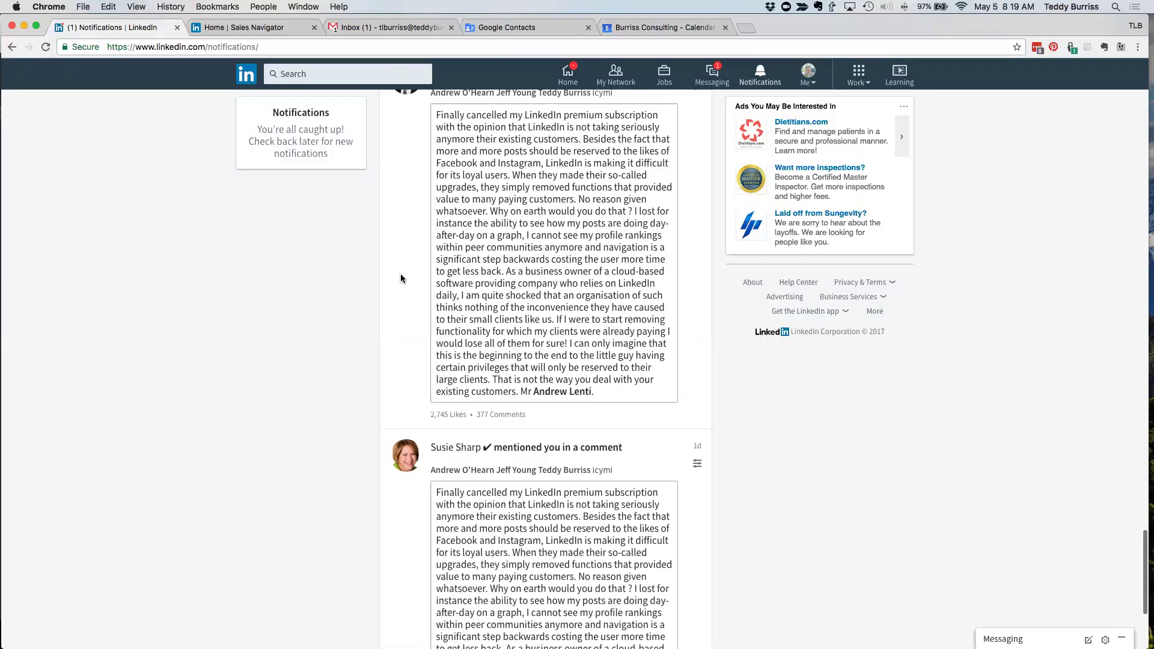
scroll(401, 277, "up", 20)
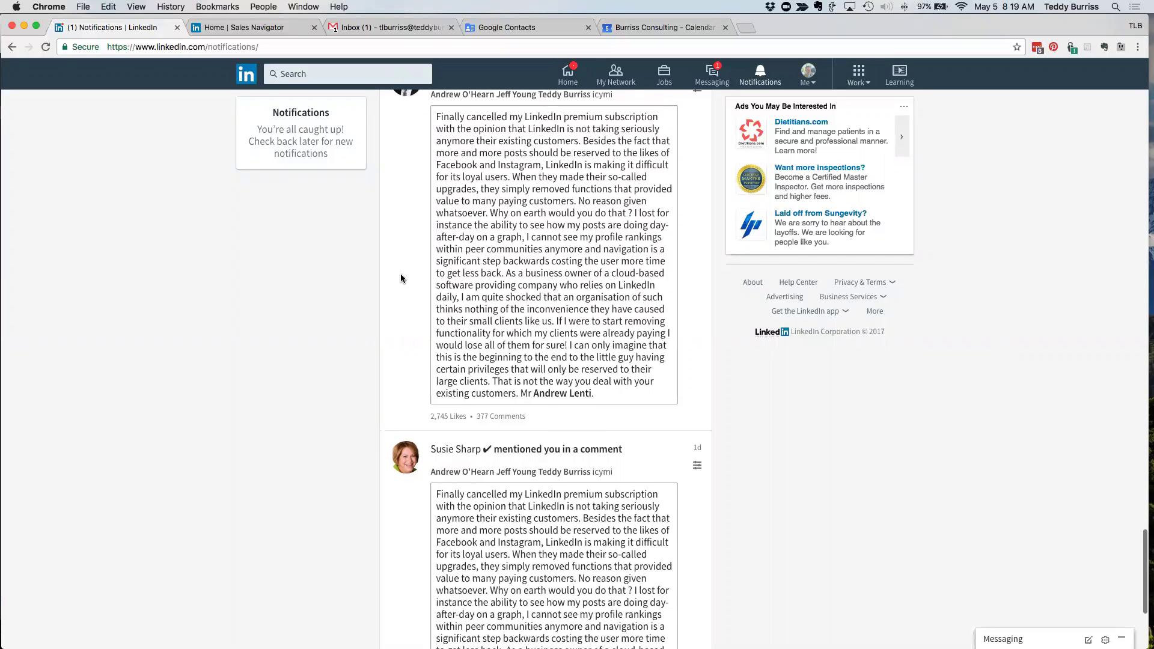
scroll(401, 277, "up", 3)
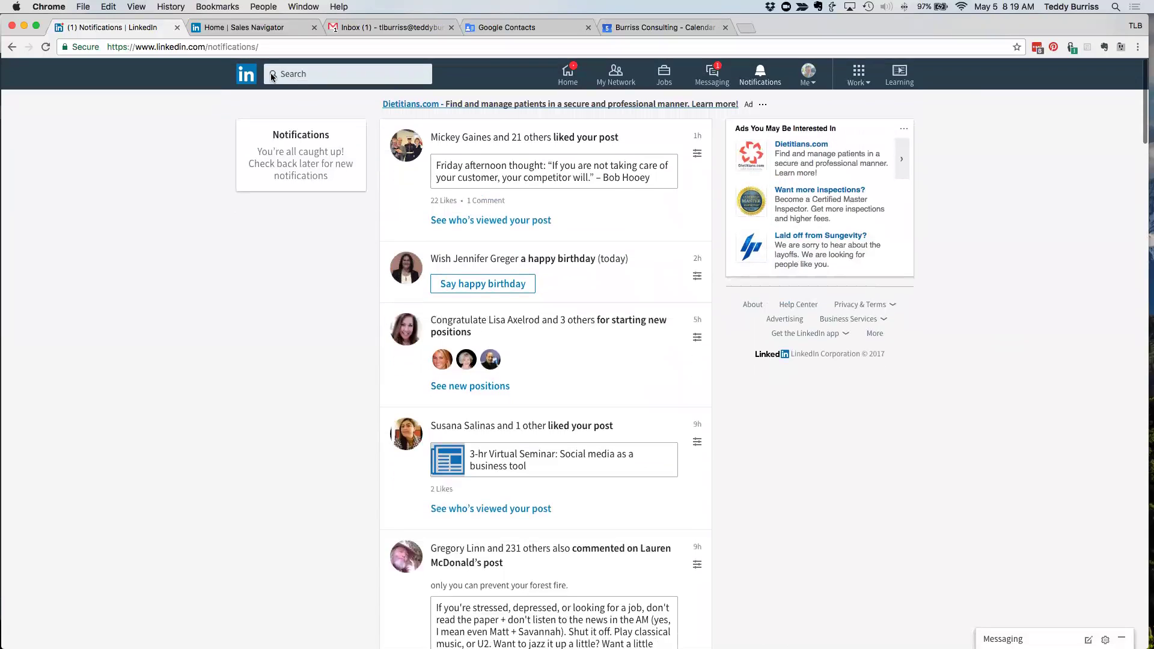
left_click(240, 72)
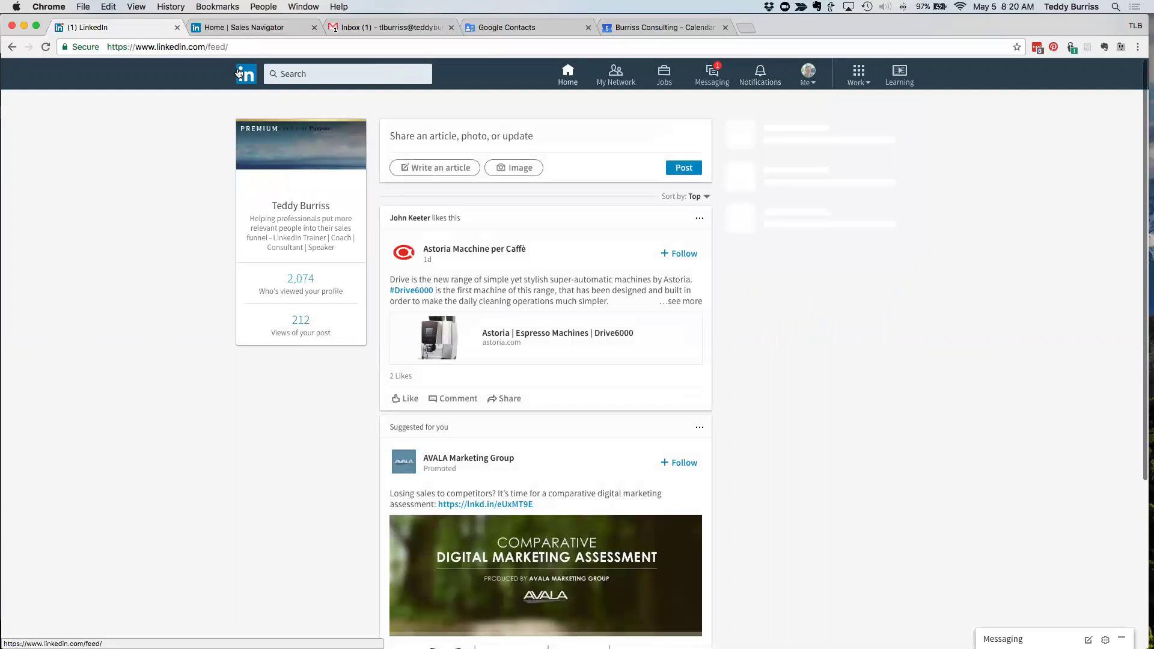
- Review per-post view counts on your posts activity page, then open a liker's PartnerMD profile from the feed
left_click(301, 332)
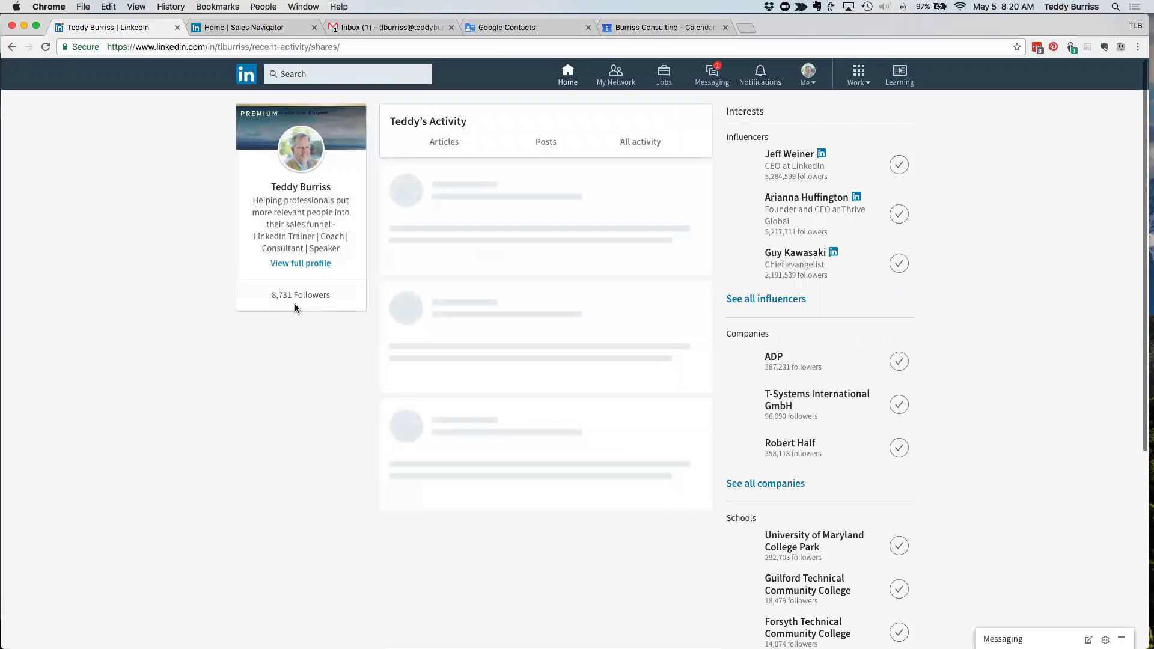
left_click_drag(287, 296, 335, 294)
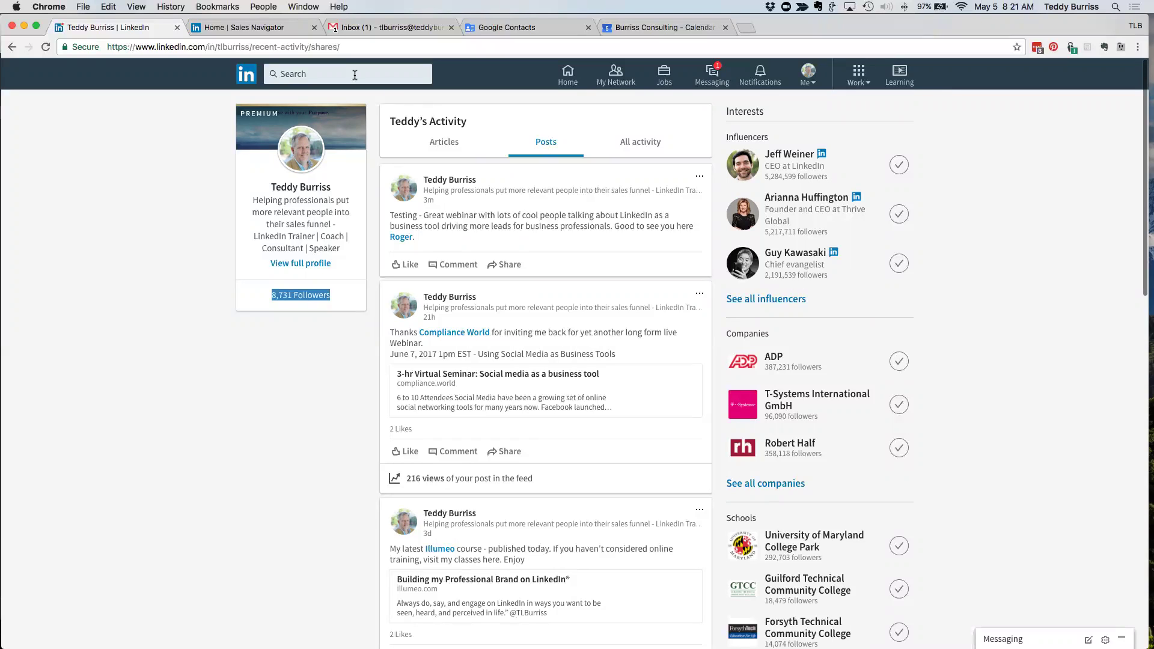
left_click(250, 74)
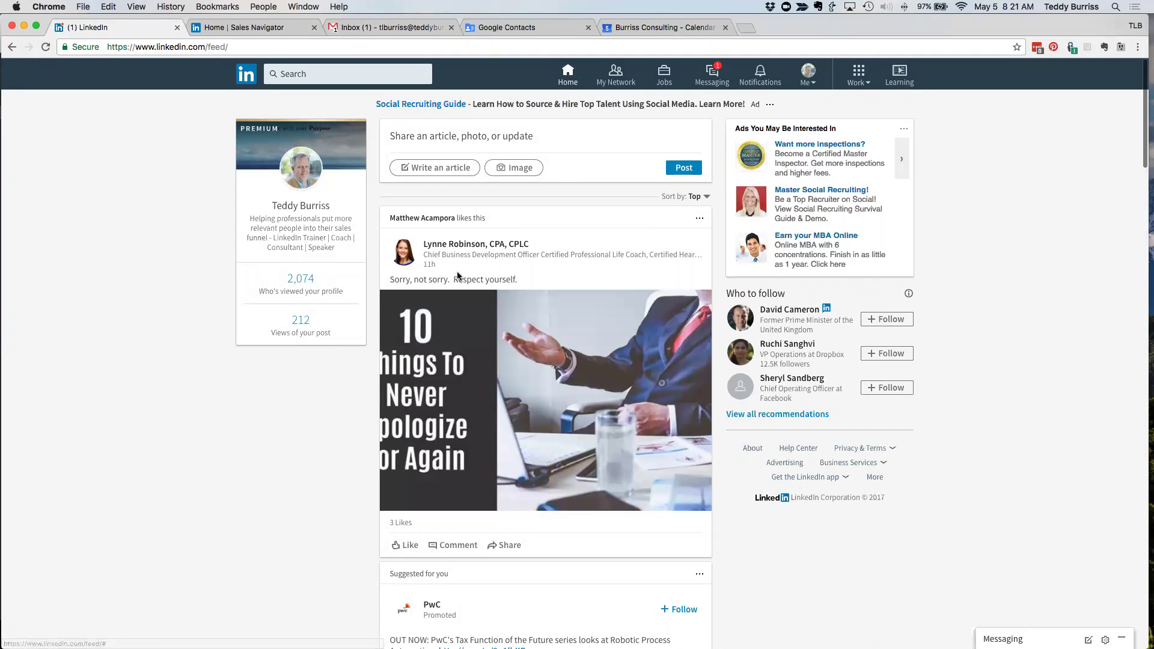
left_click(414, 219)
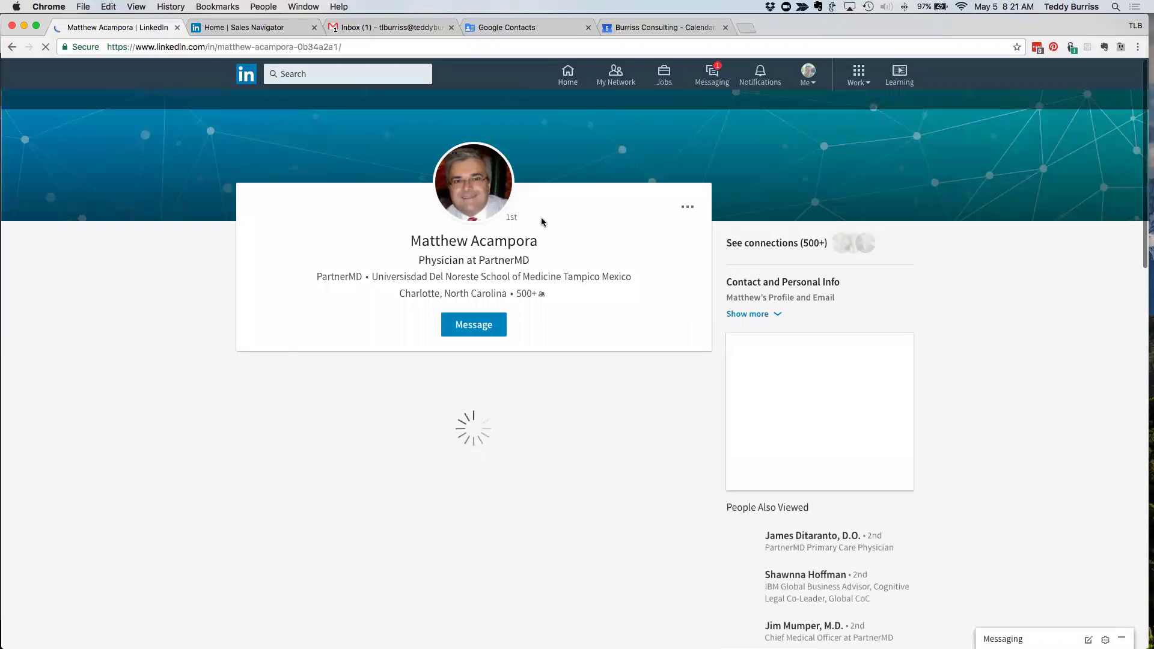
left_click(687, 207)
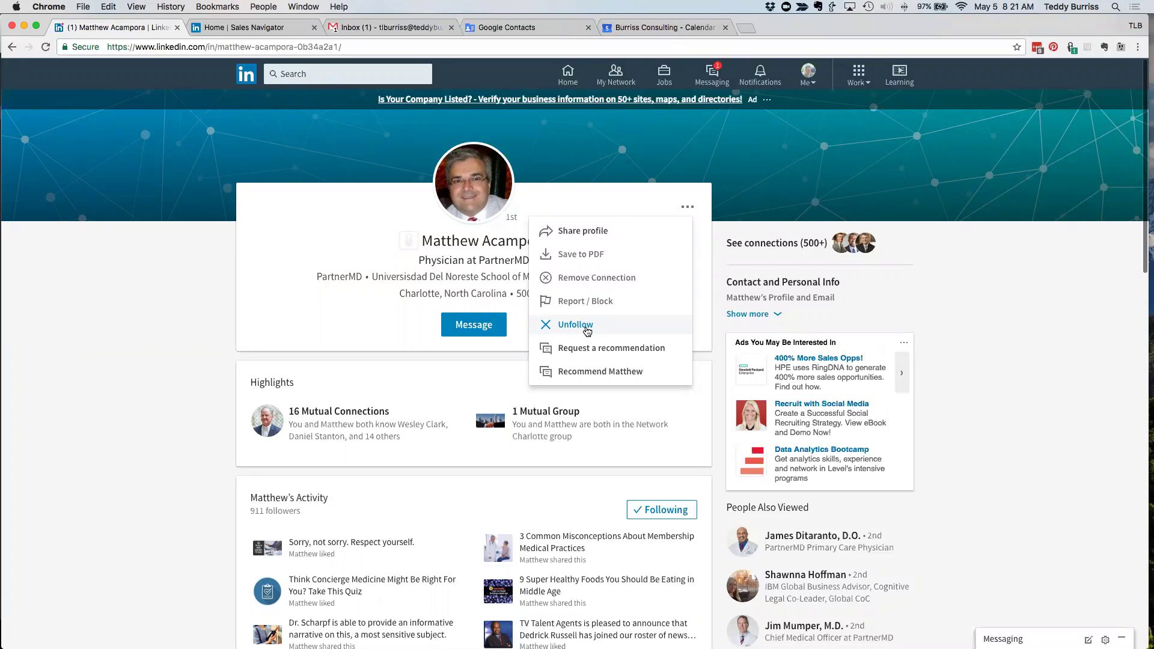
left_click(205, 268)
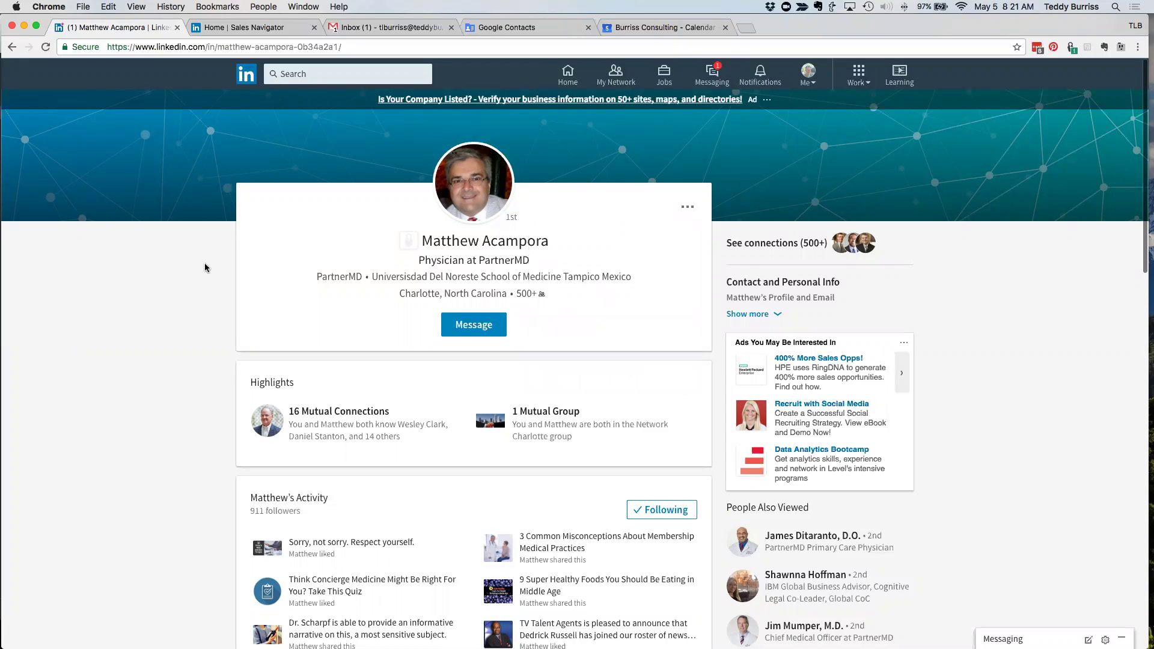
- Browse the People you may know suggestions in My Network, then go back to the home feed
left_click(607, 75)
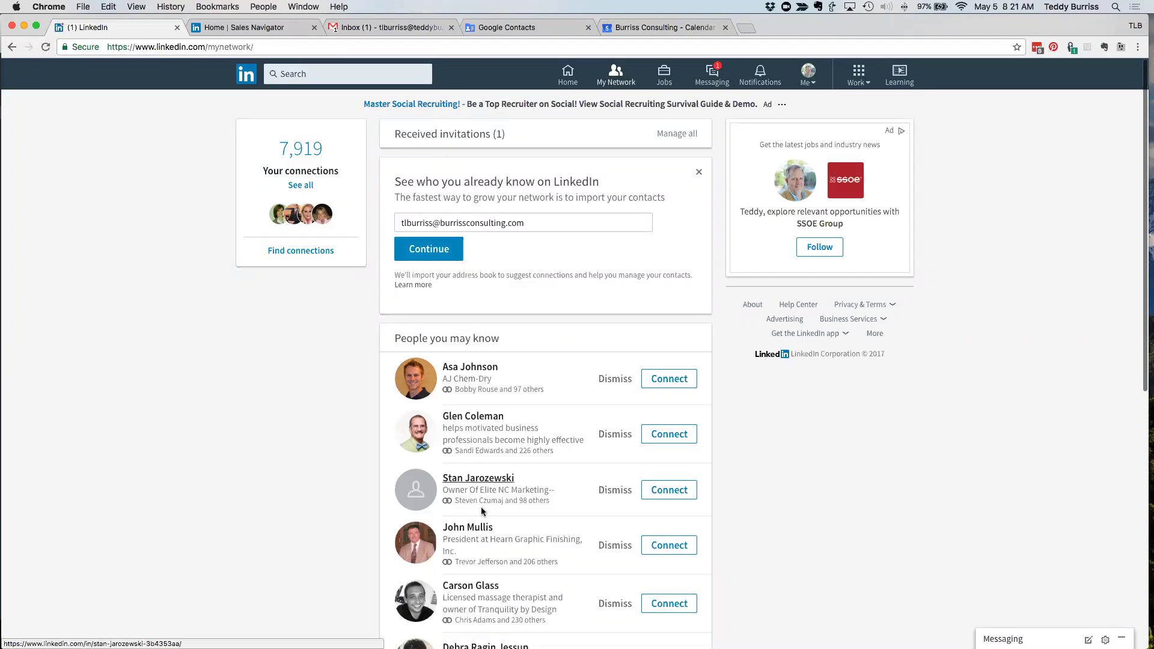
scroll(547, 511, "down", 1)
scroll(546, 511, "down", 5)
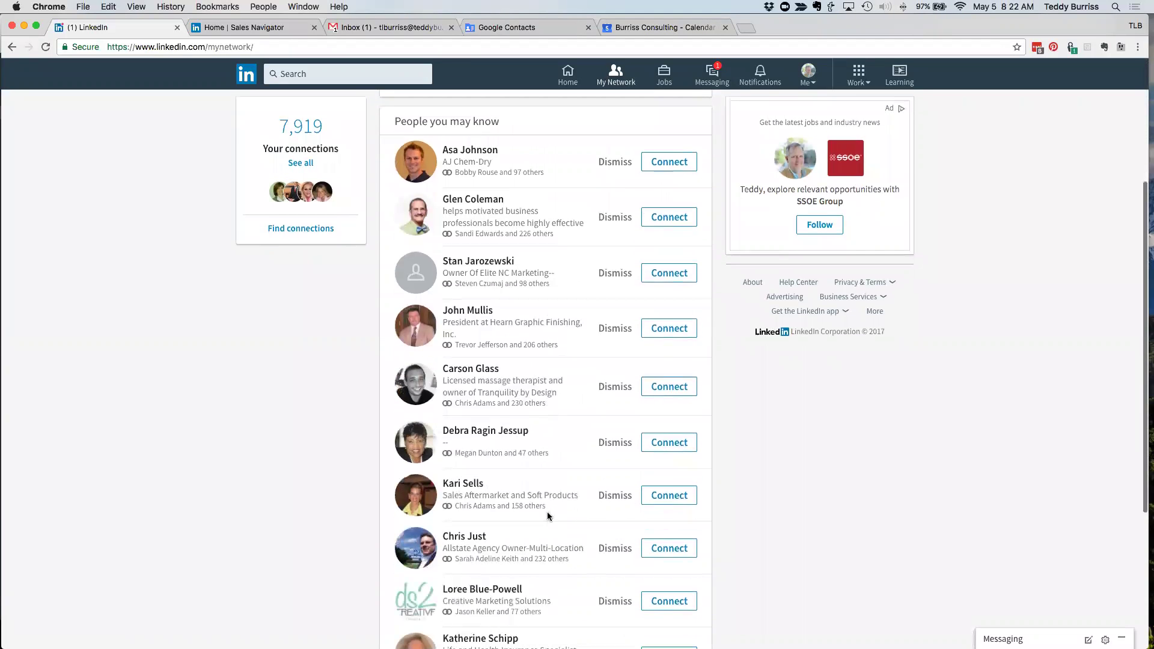
scroll(547, 511, "up", 6)
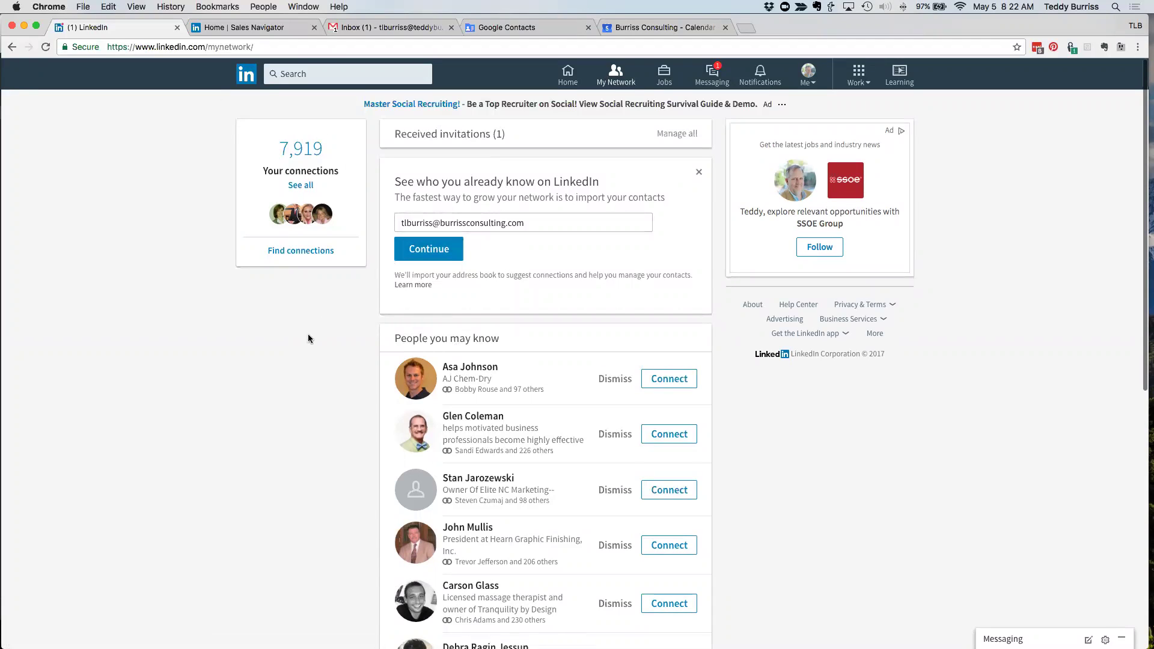
left_click(250, 81)
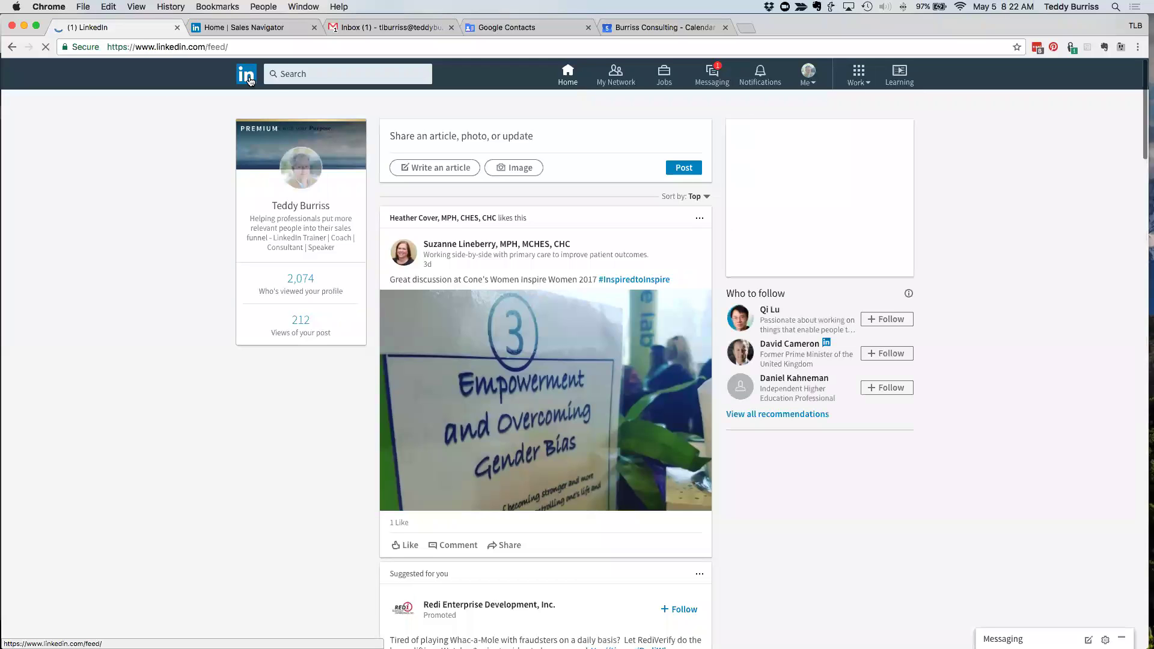
- Open Messaging and the conversation with the advertising sales consultant
left_click(708, 81)
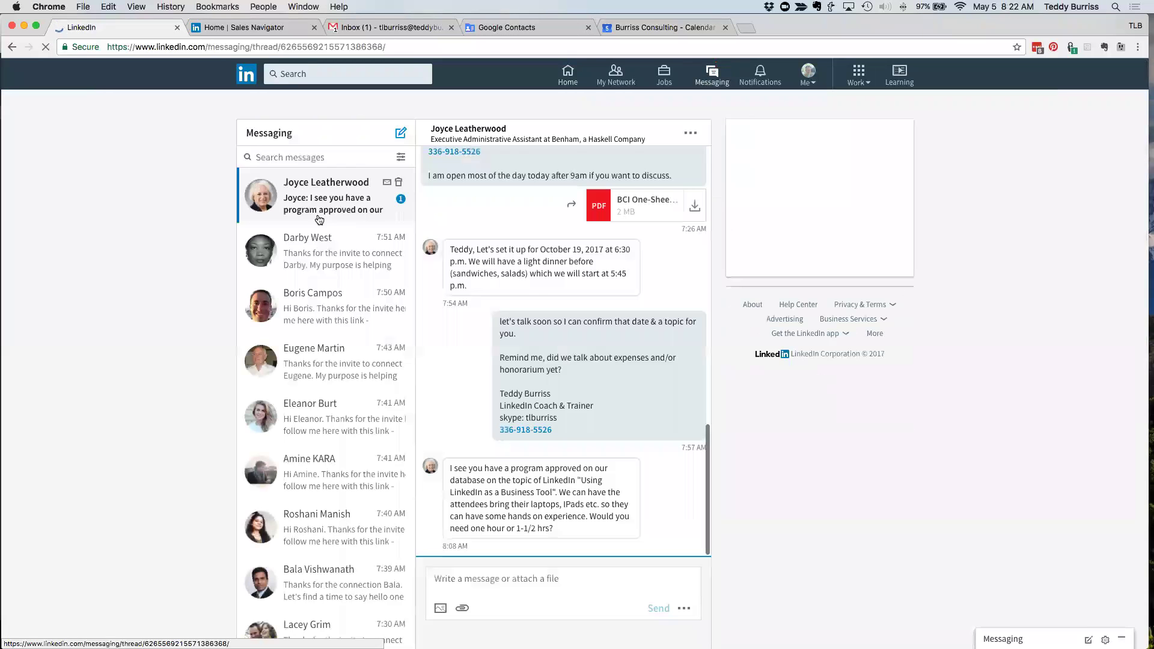
scroll(333, 385, "down", 4)
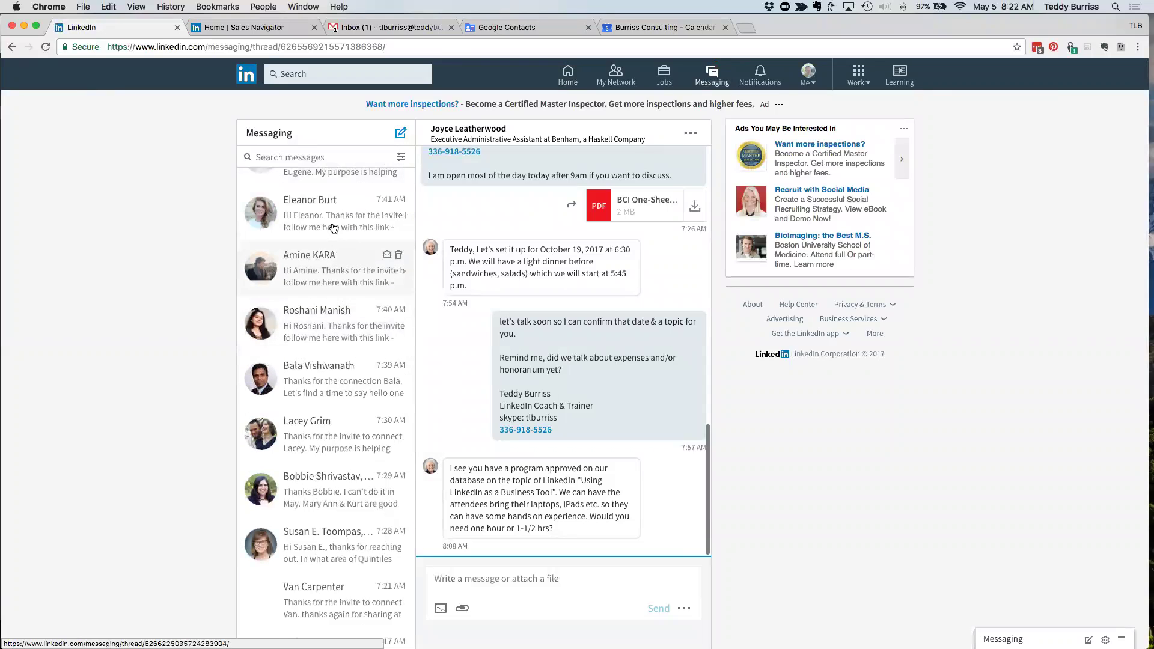
left_click(318, 220)
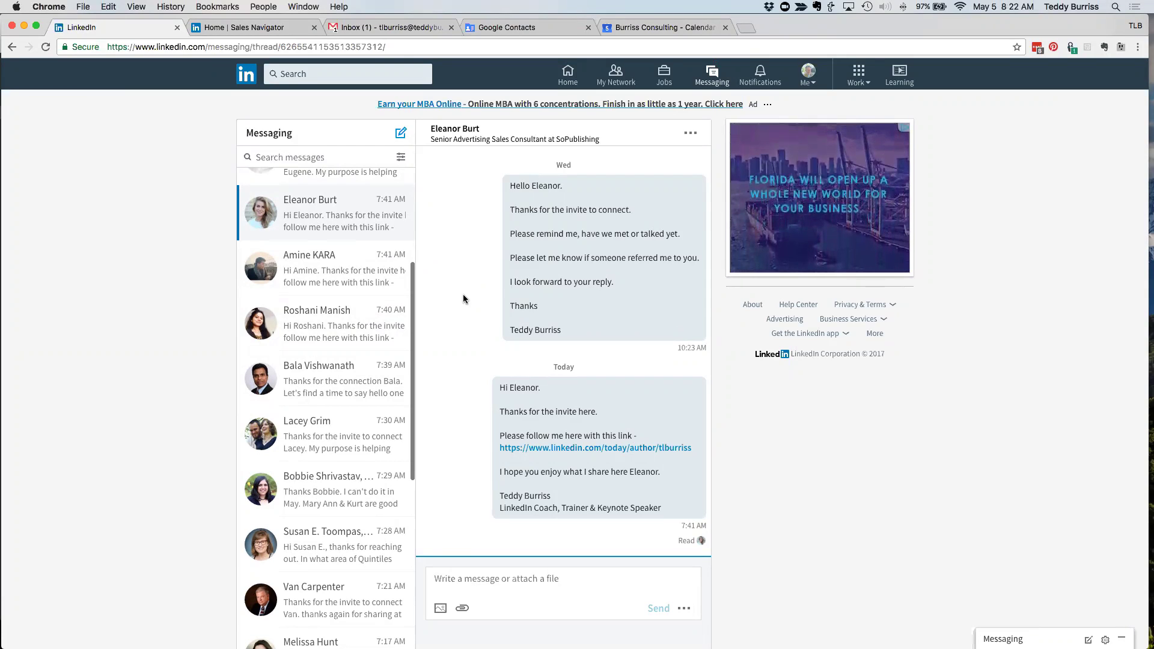
- Highlight the Wed and Today messages, including the articles link, then return to the home feed
double_click(565, 166)
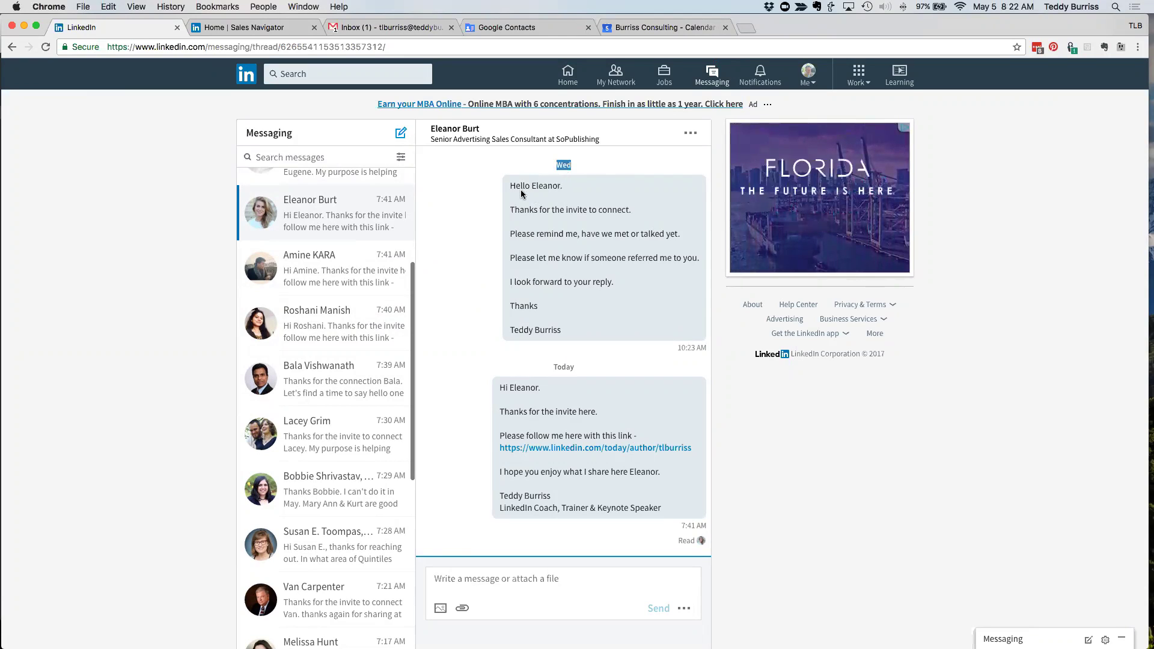
left_click_drag(525, 186, 616, 318)
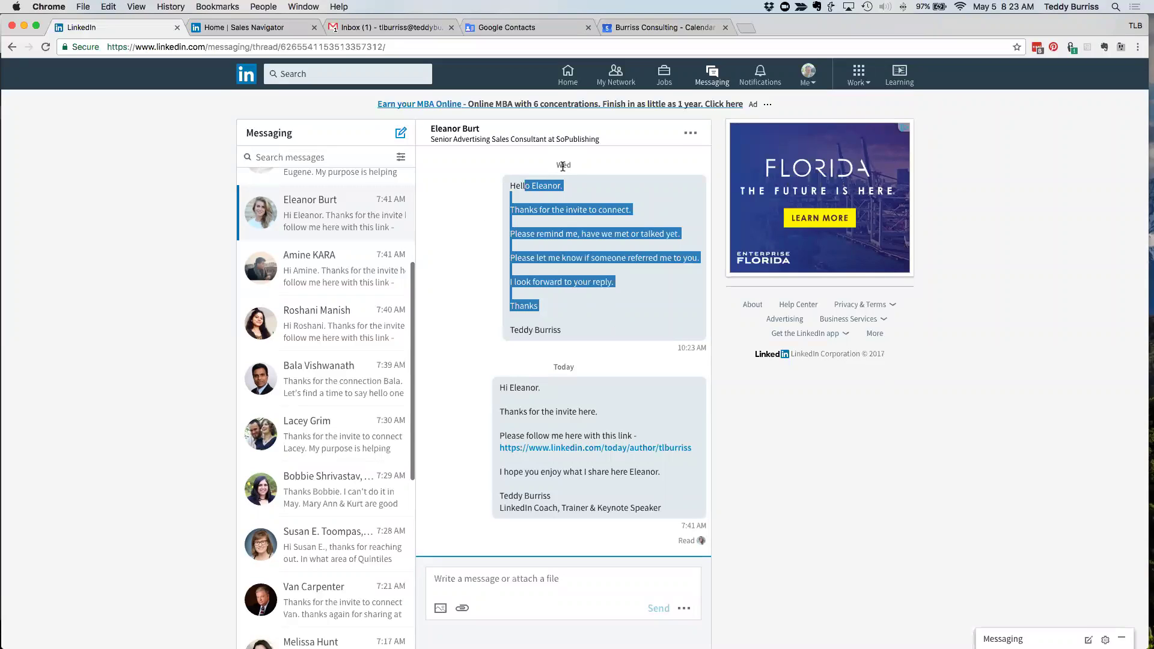
left_click_drag(500, 387, 674, 511)
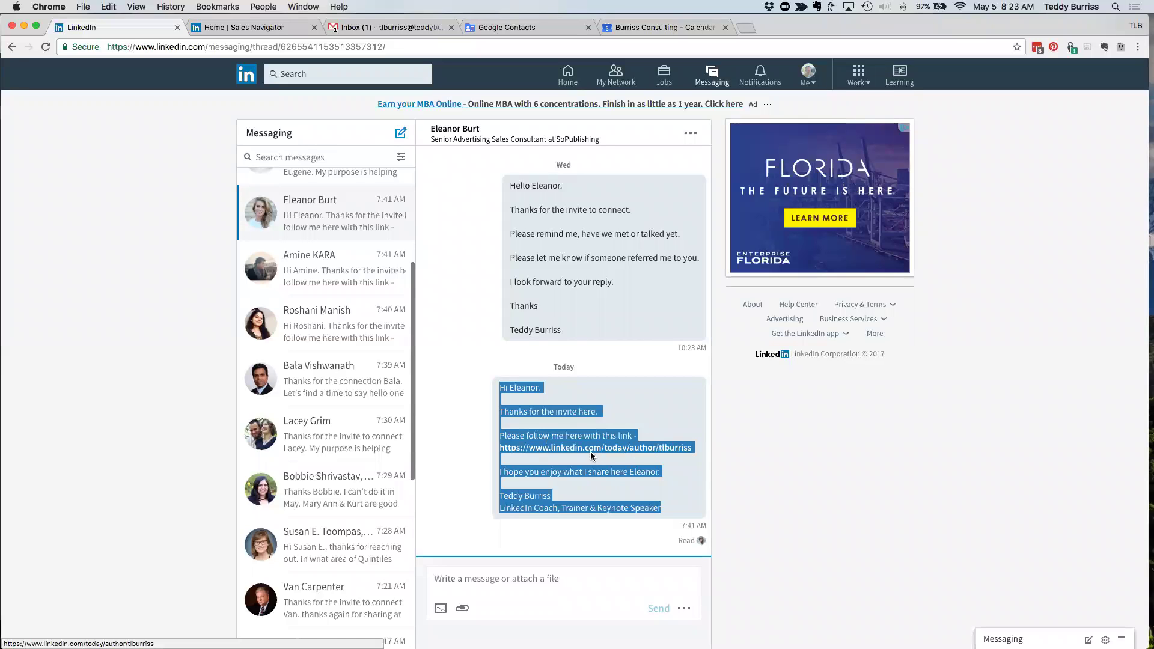
left_click(660, 466)
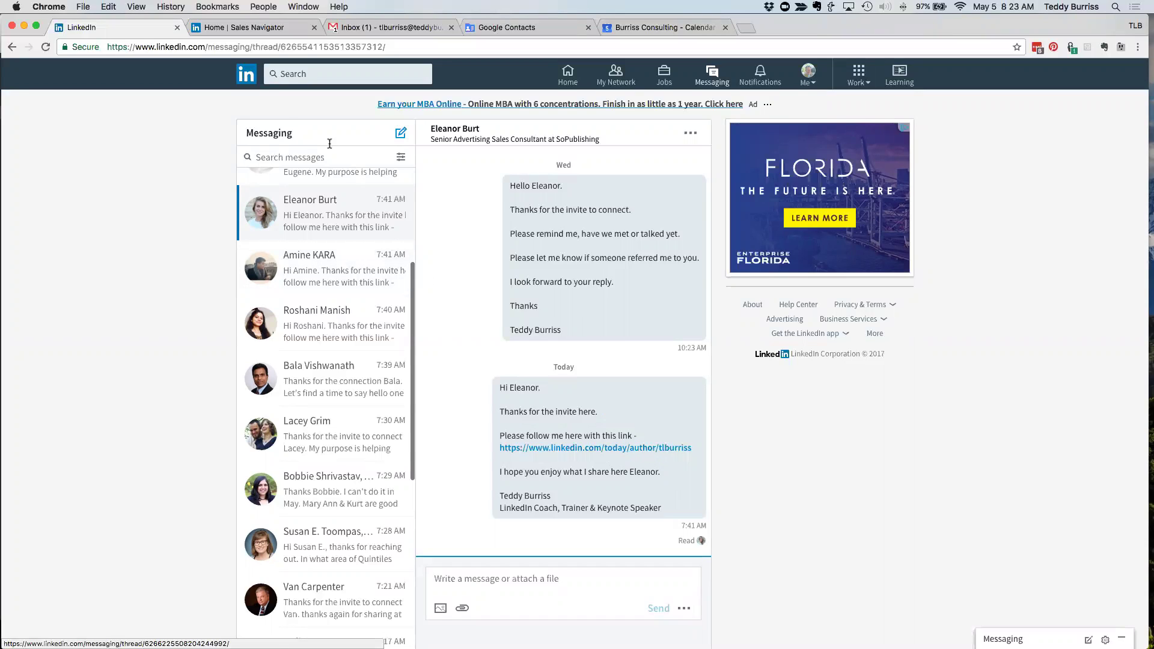
left_click(247, 74)
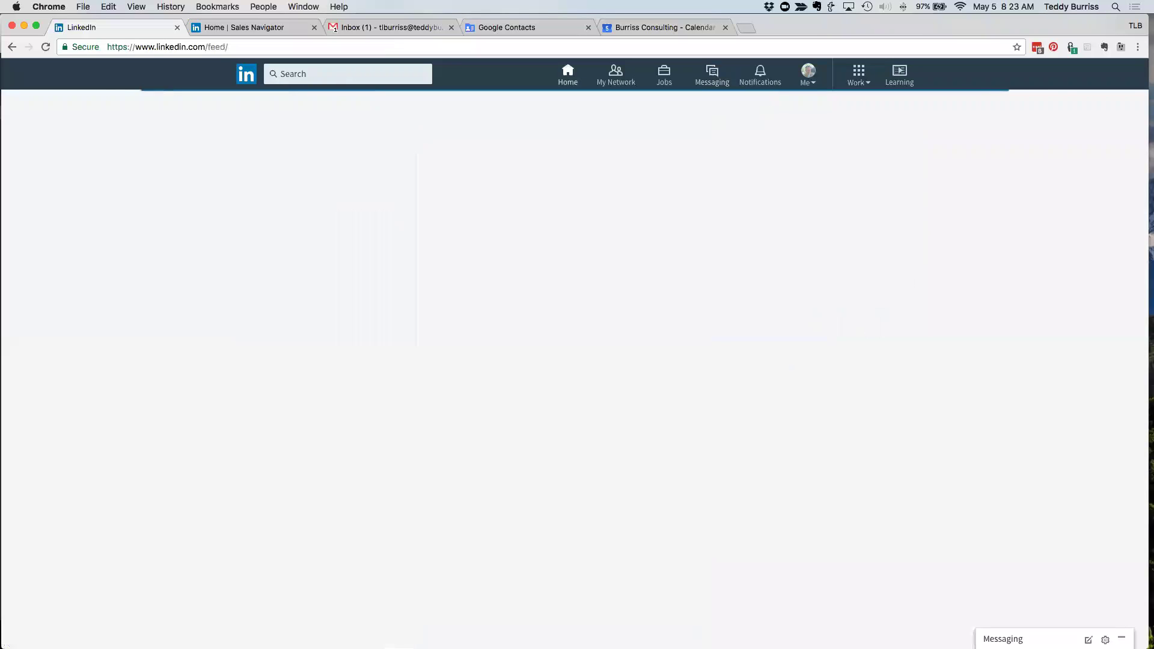
- Search for the health coach by name and open his profile from the suggestions
left_click(341, 73)
type("roger b")
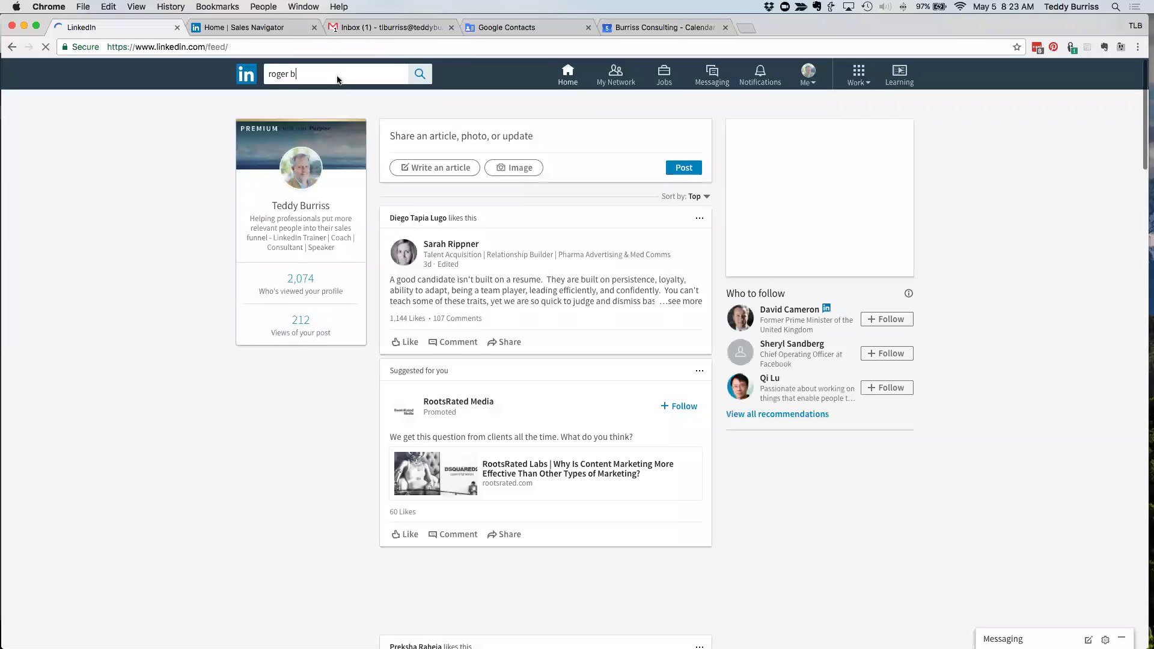
left_click(330, 107)
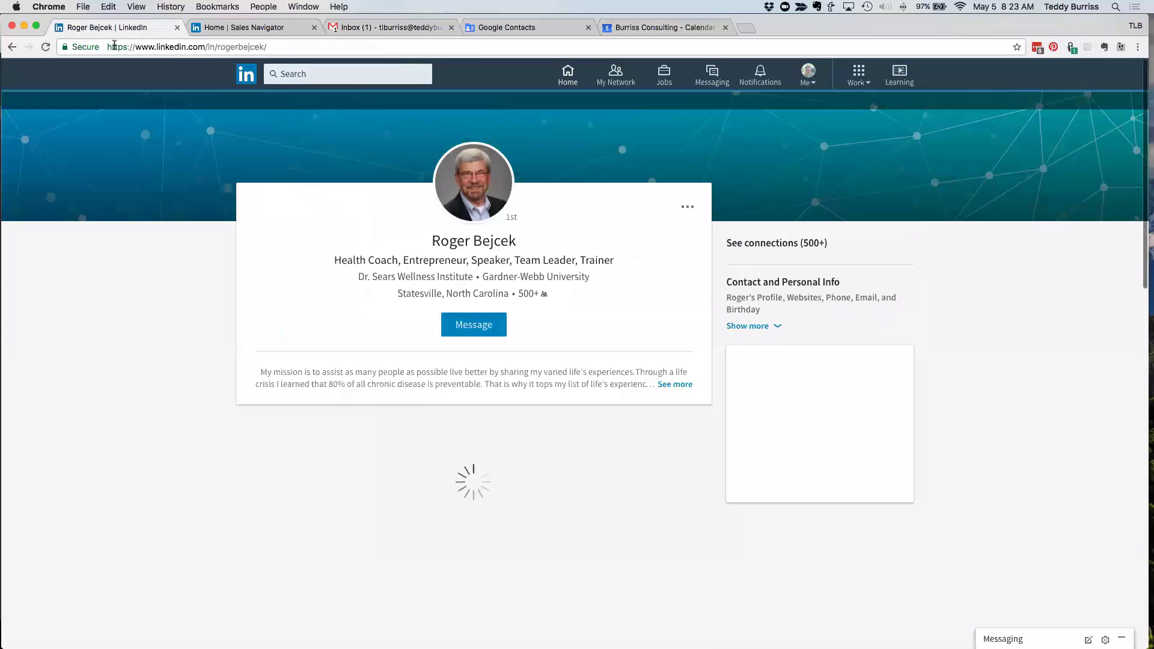
- Scroll to his Articles & Activity and open 'See 10 more articles'
left_click_drag(114, 46, 287, 39)
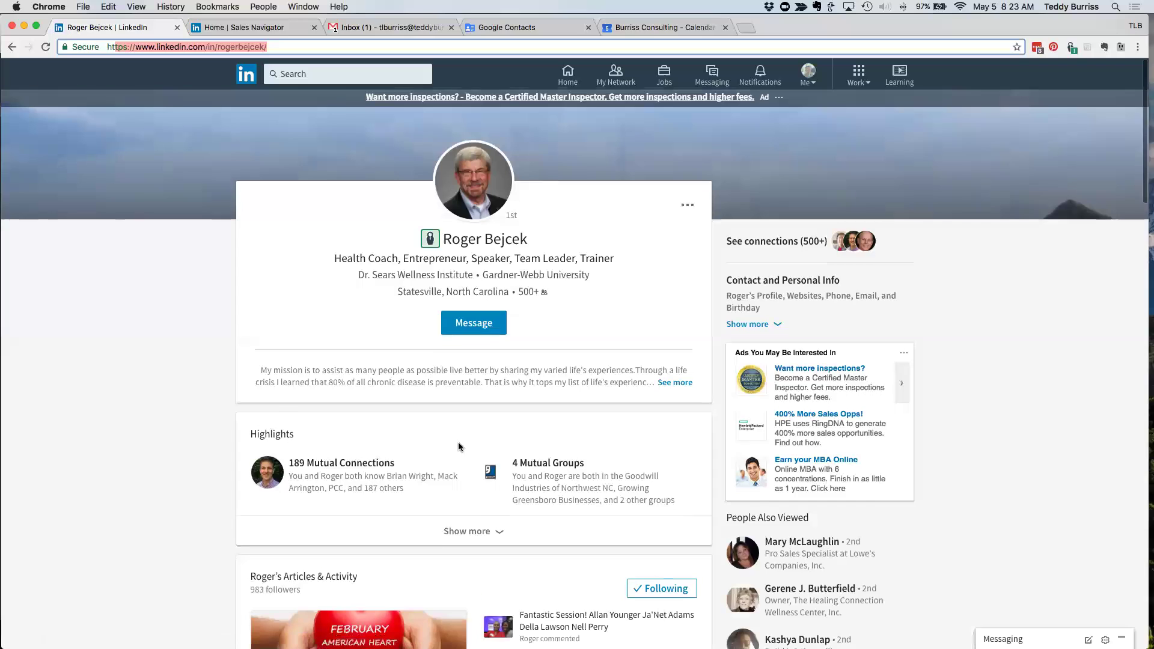
scroll(458, 446, "down", 5)
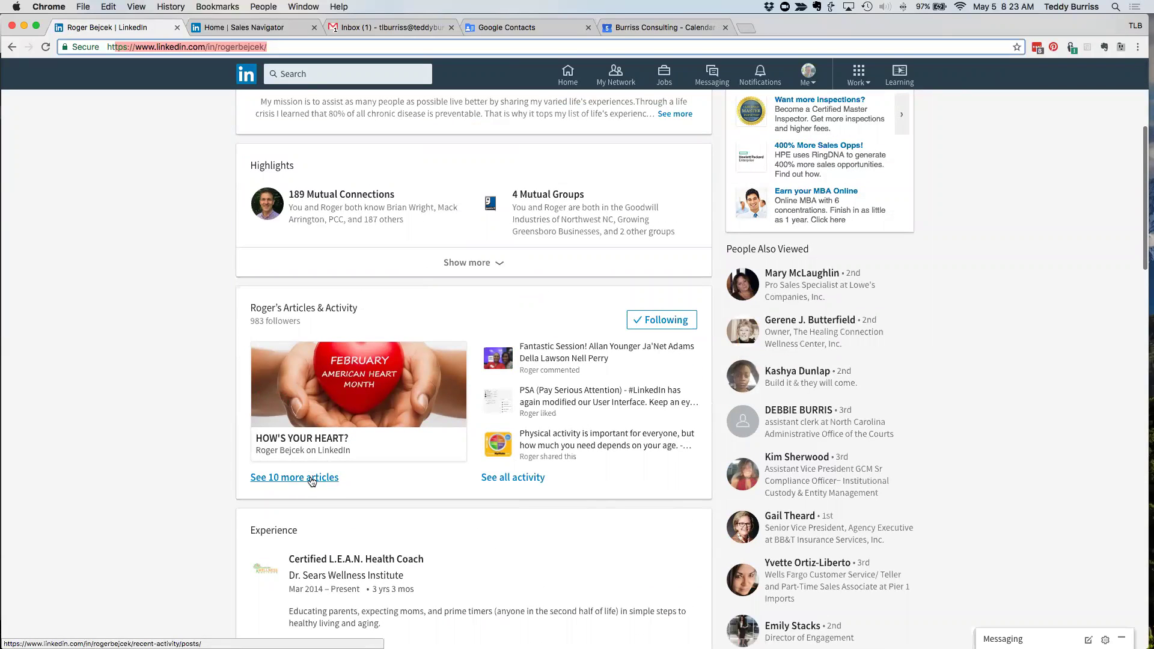
left_click(311, 478)
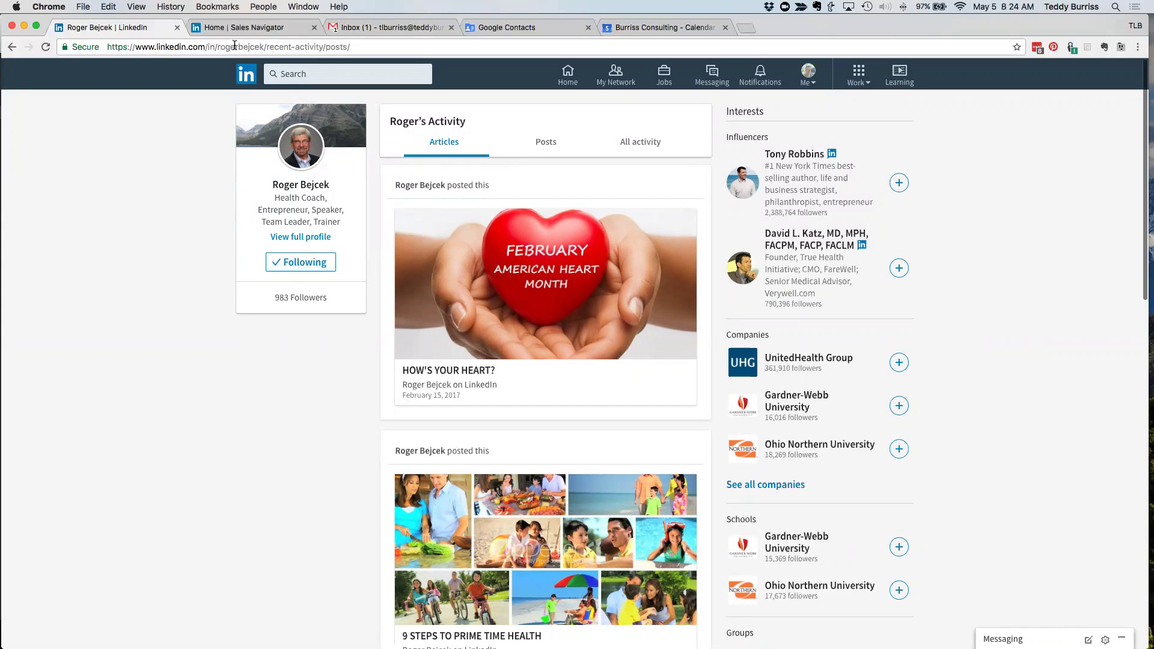
- Rewrite the address, dropping '/recent-activity/posts/' and replacing 'in' with 'today/author', and load it
left_click(215, 46)
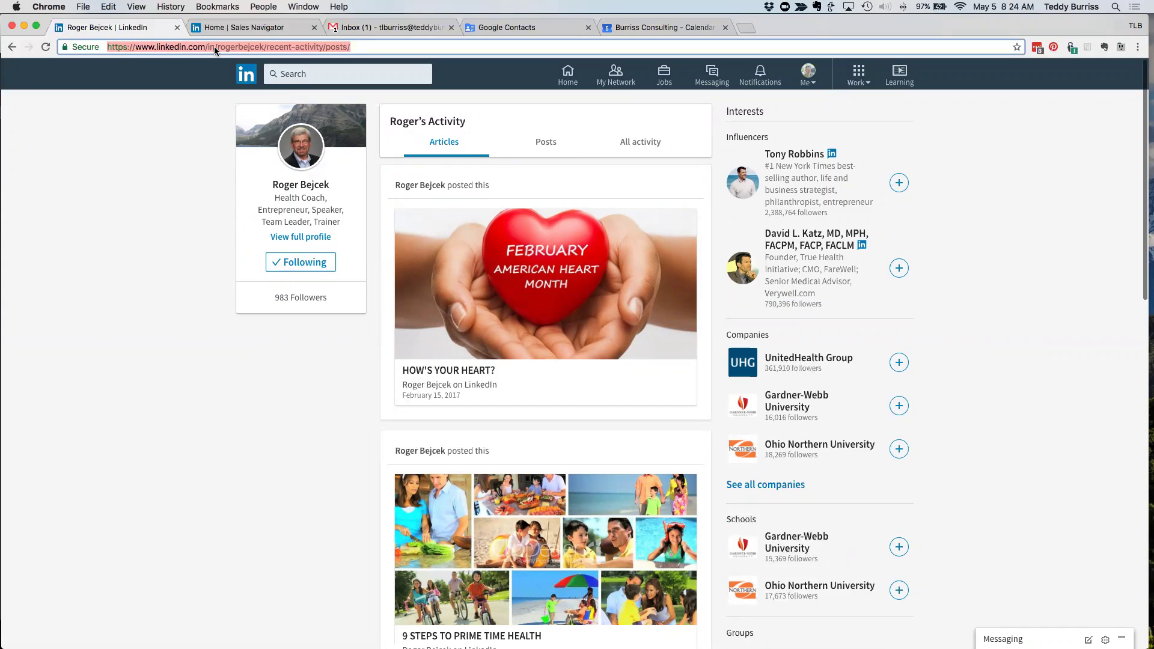
key("Right")
key("shift+alt+Left")
key("shift+alt+Left")
key("shift+alt+Left")
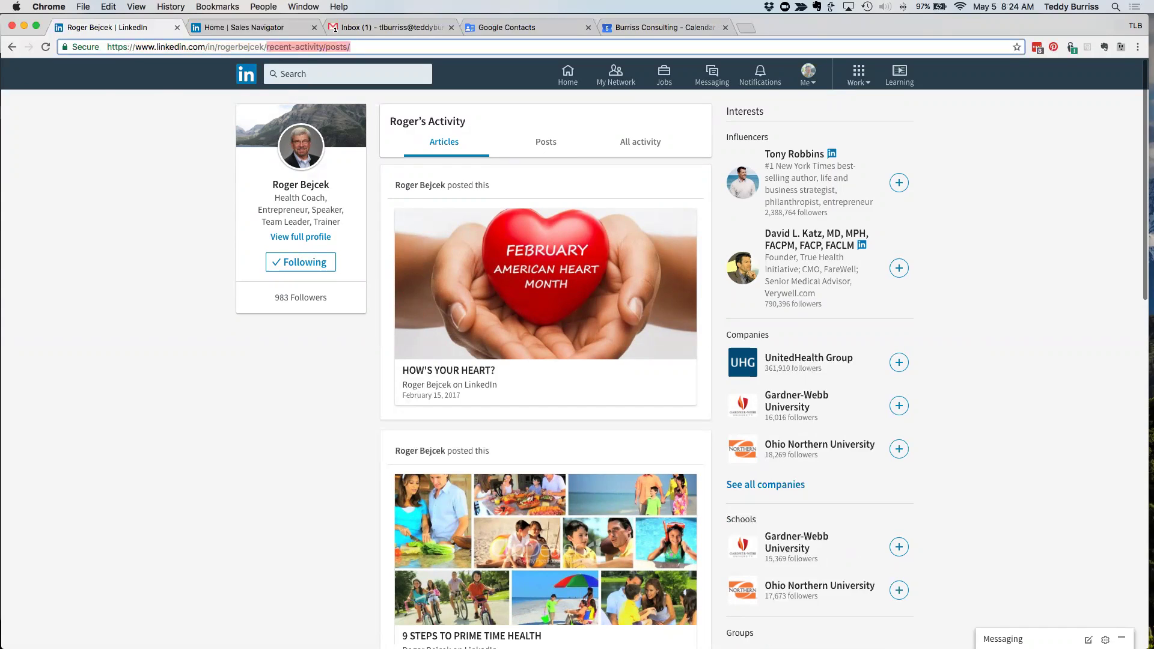
key("BackSpace")
double_click(176, 47)
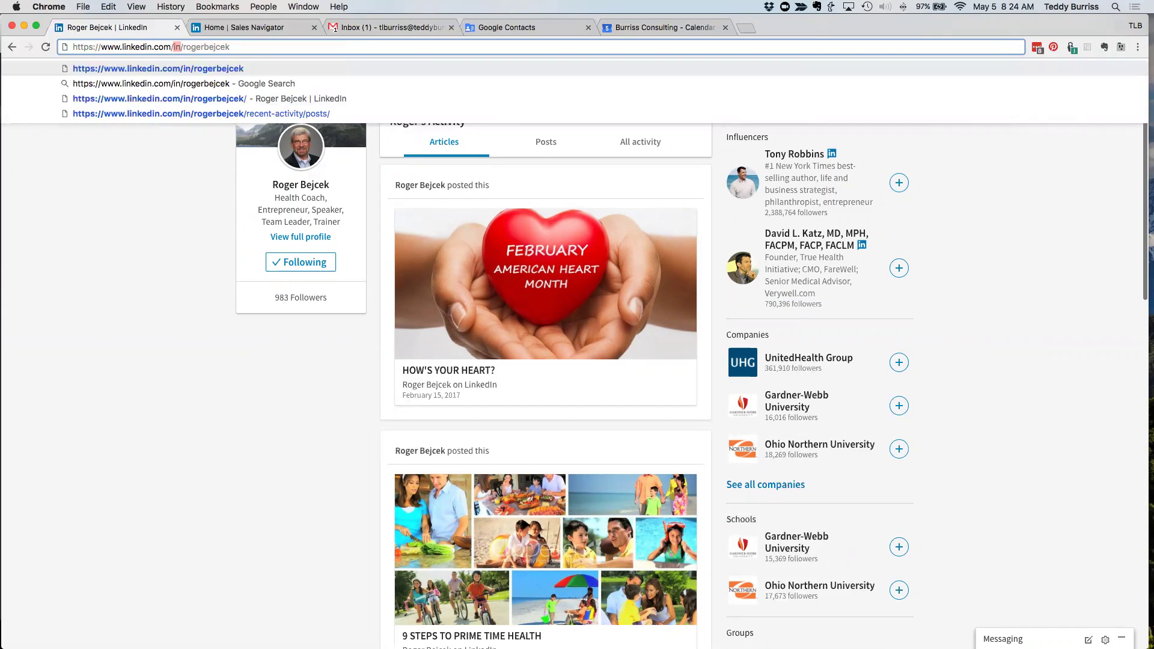
type("today/aut")
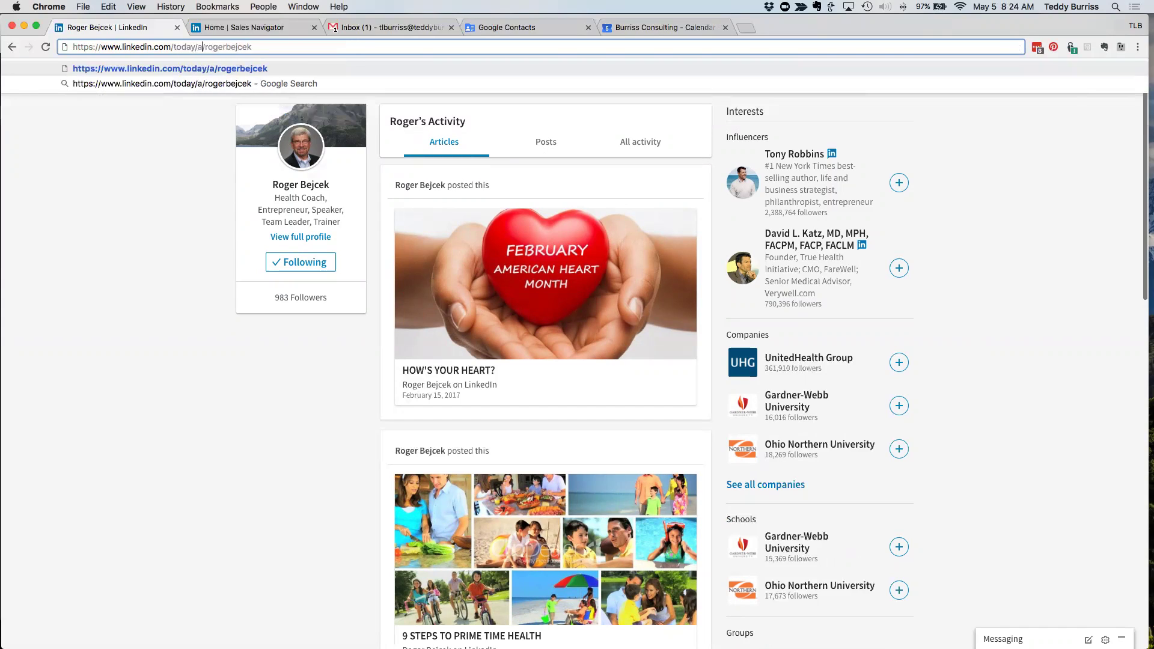
type("hor")
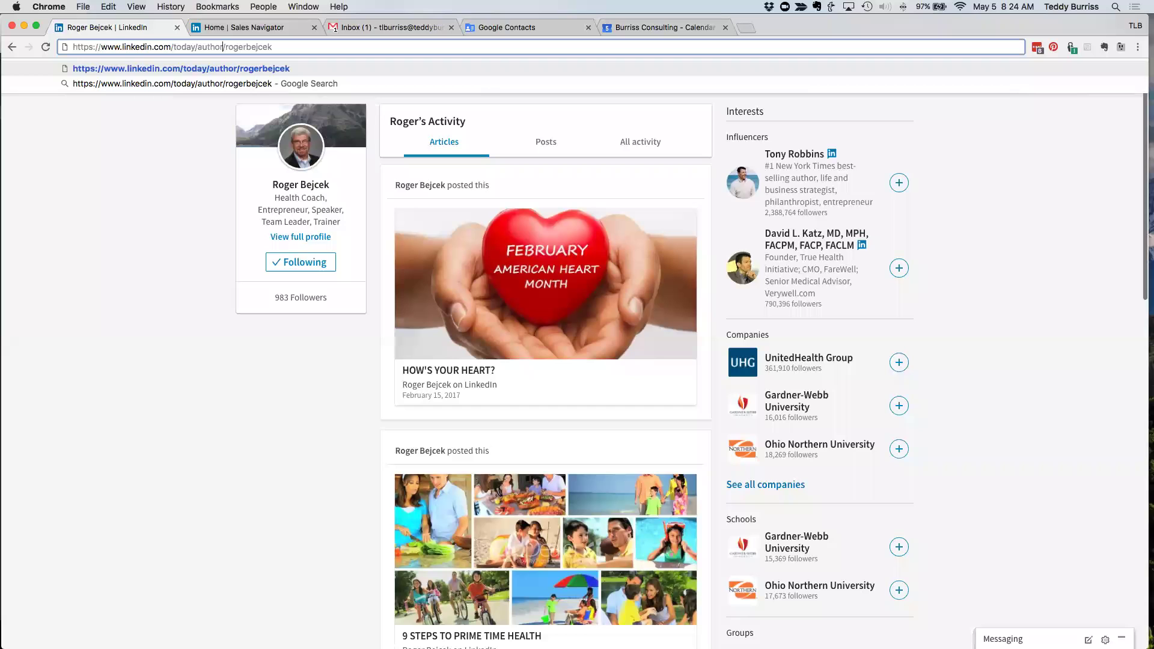
key("Return")
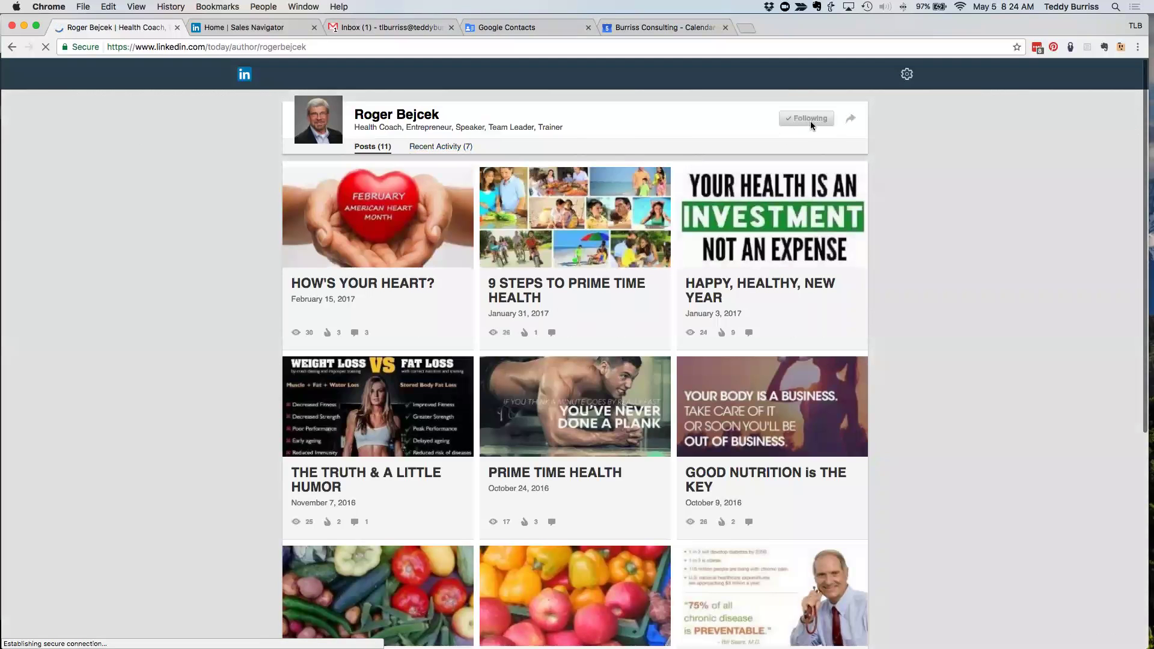
- Return from the author page to the home feed via the LinkedIn logo
left_click(328, 46)
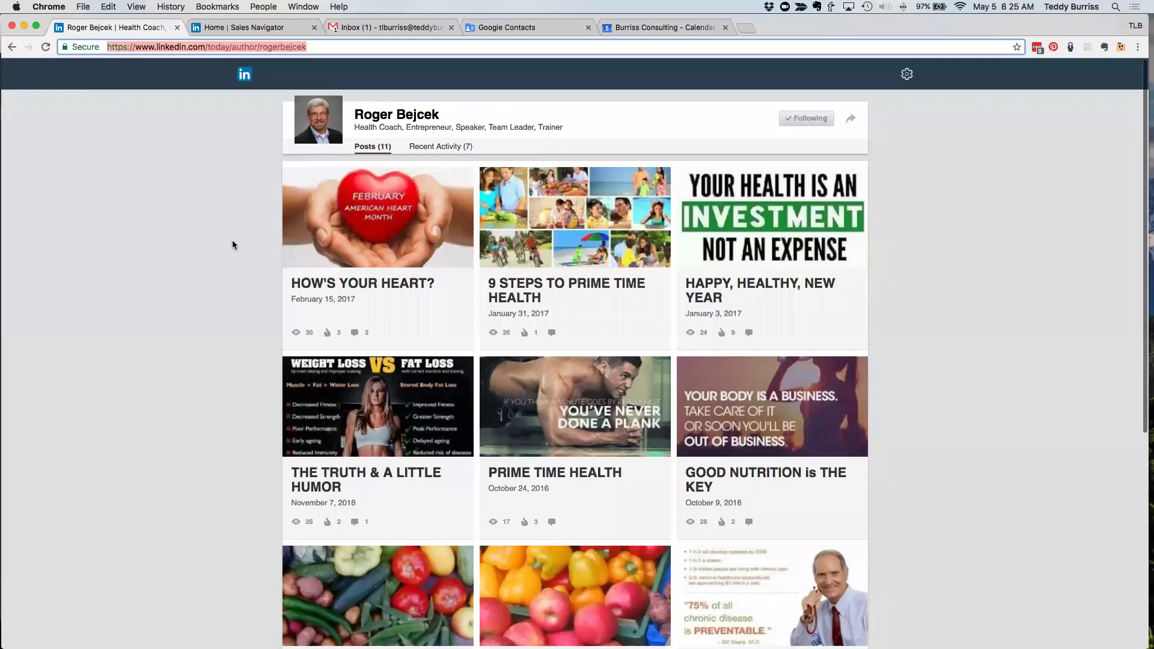
left_click(245, 76)
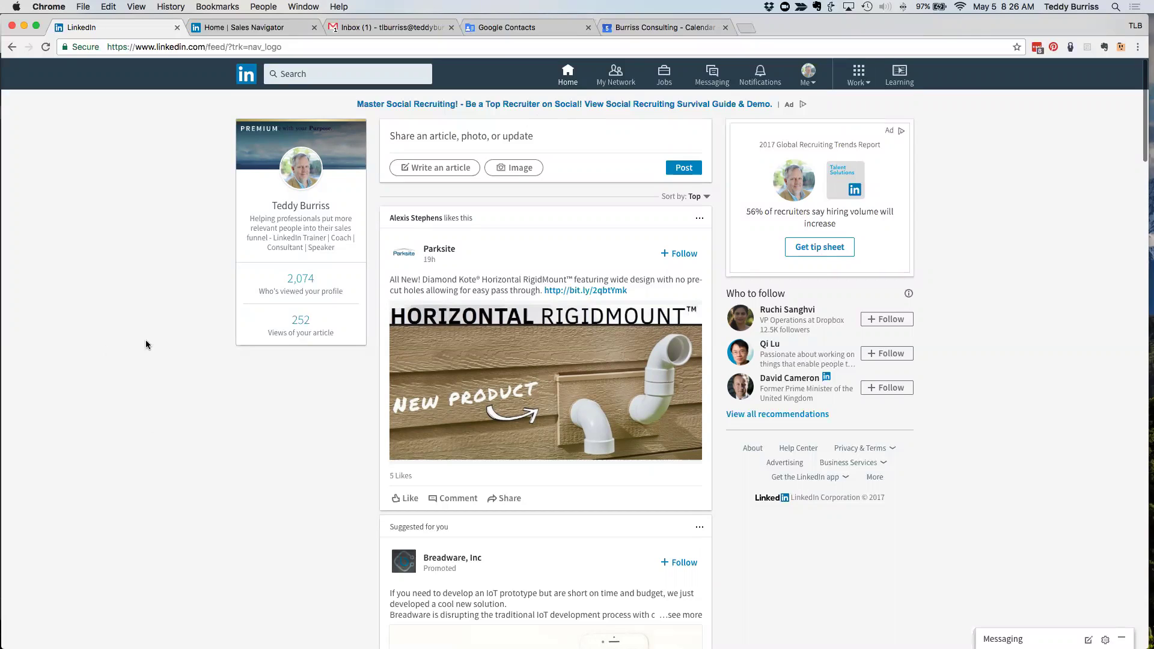
left_click(312, 71)
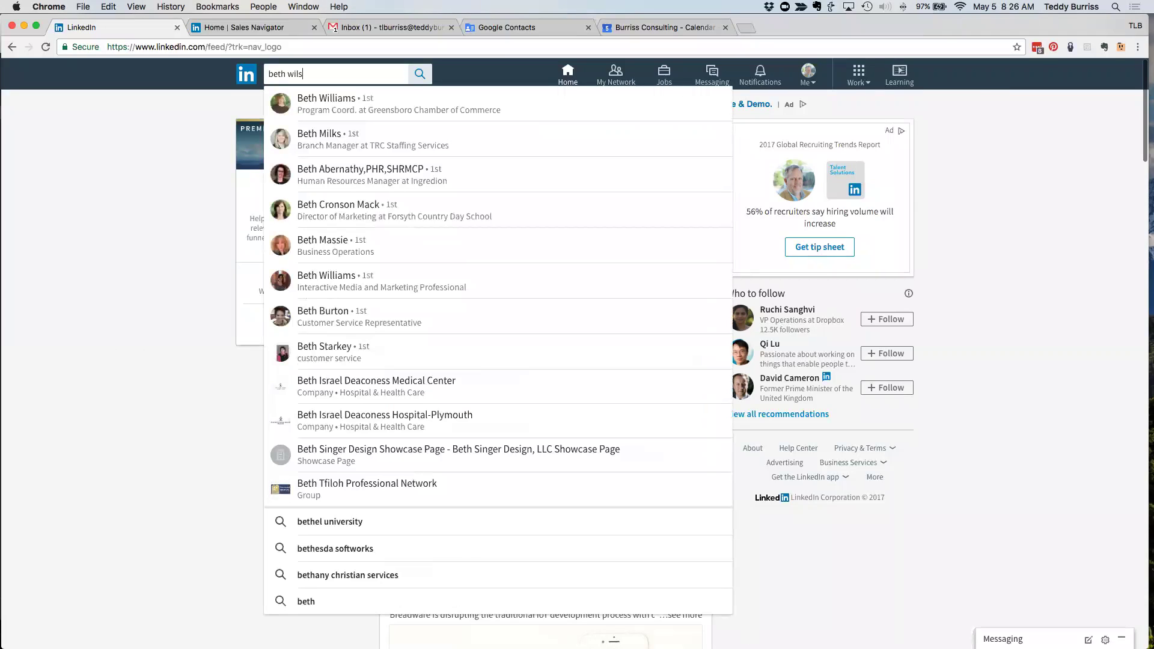
key("Return")
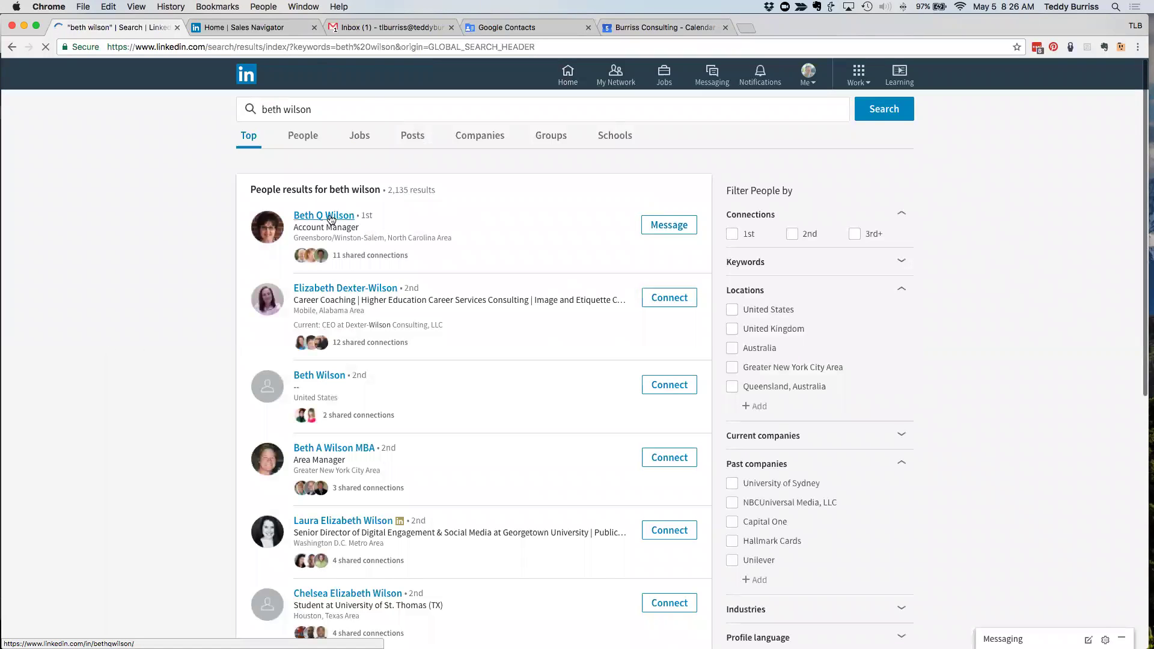
left_click(330, 218)
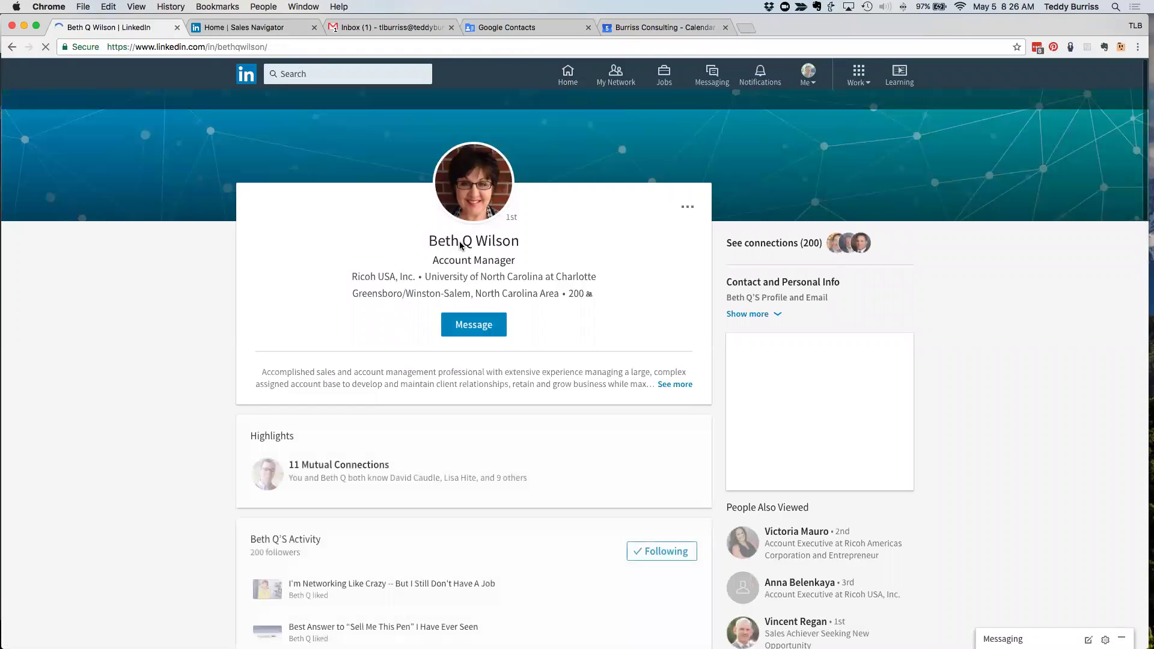
double_click(211, 46)
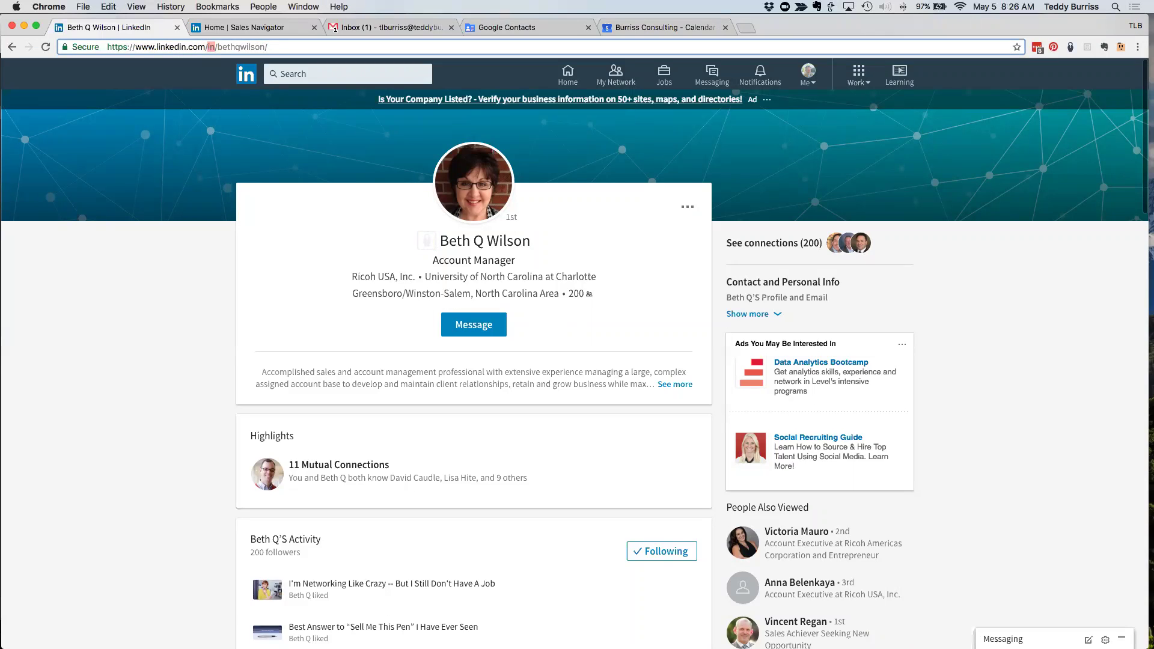
type("today/author")
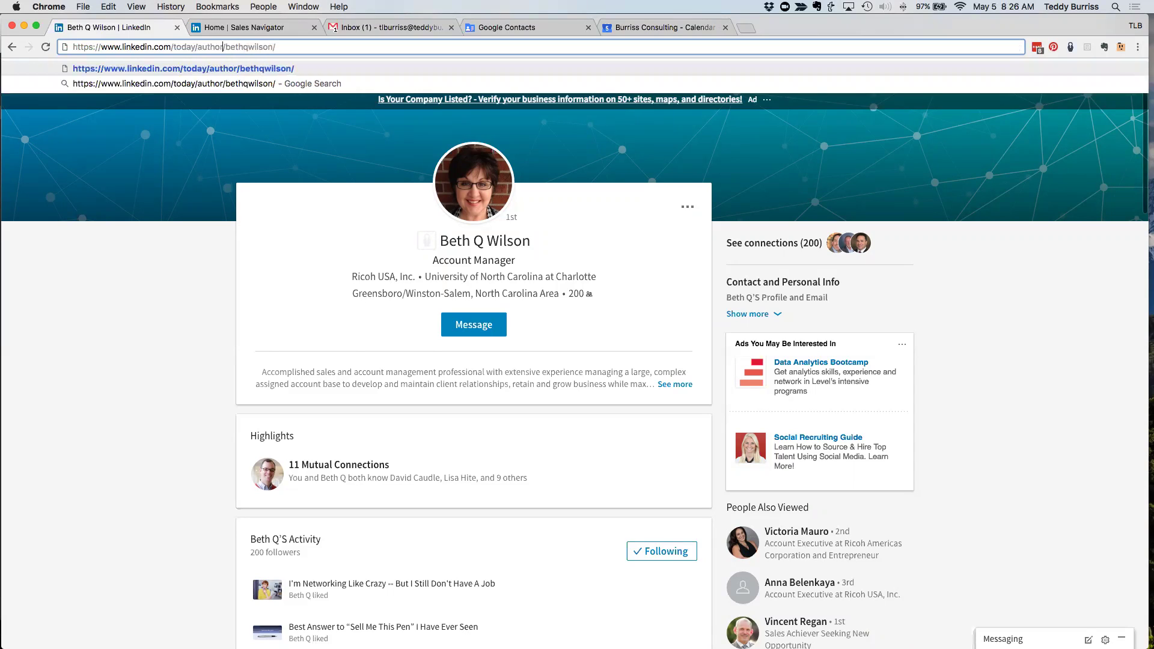
key("Return")
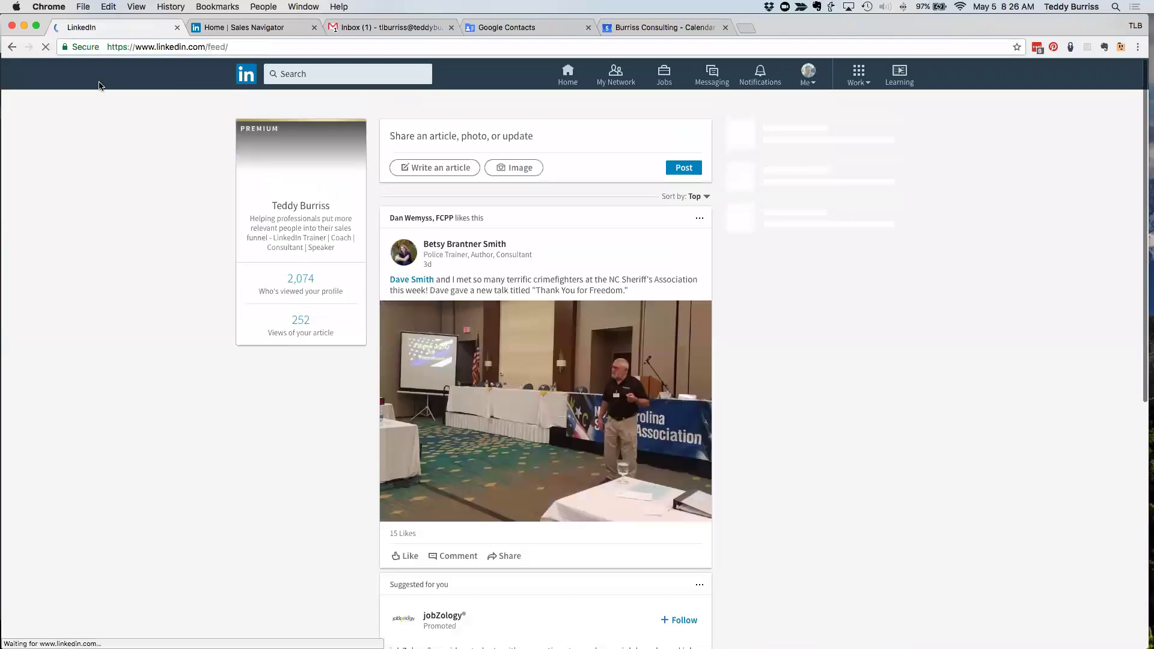
left_click(12, 47)
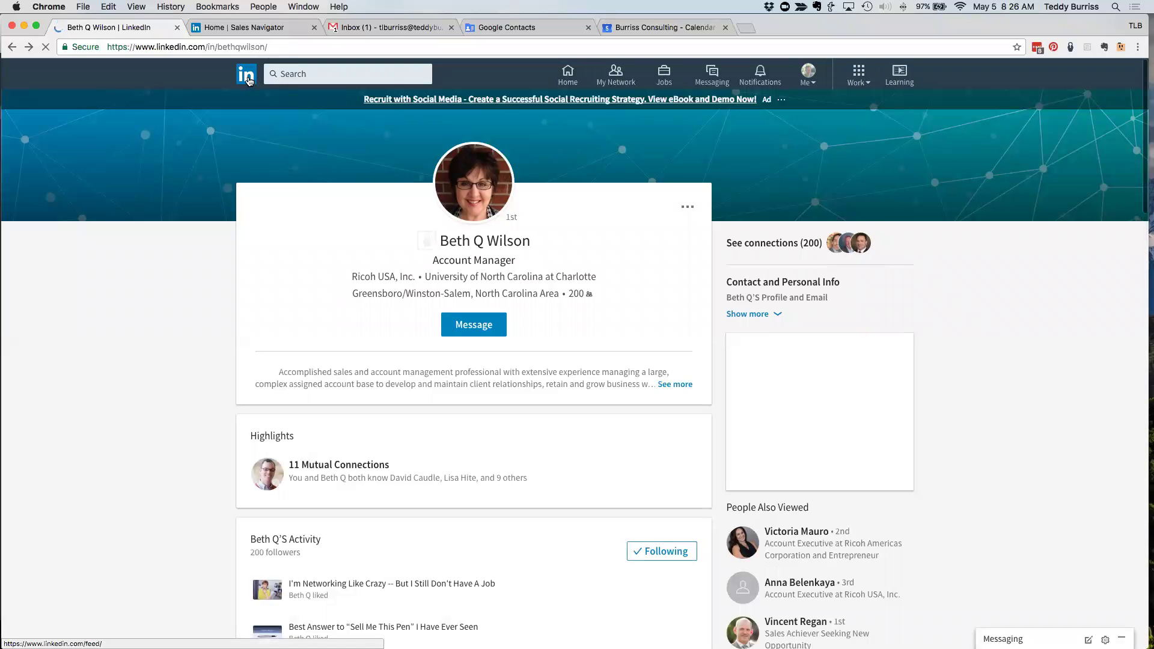
- Open the home feed in a new tab, then scroll through the profile and back up
right_click(248, 76)
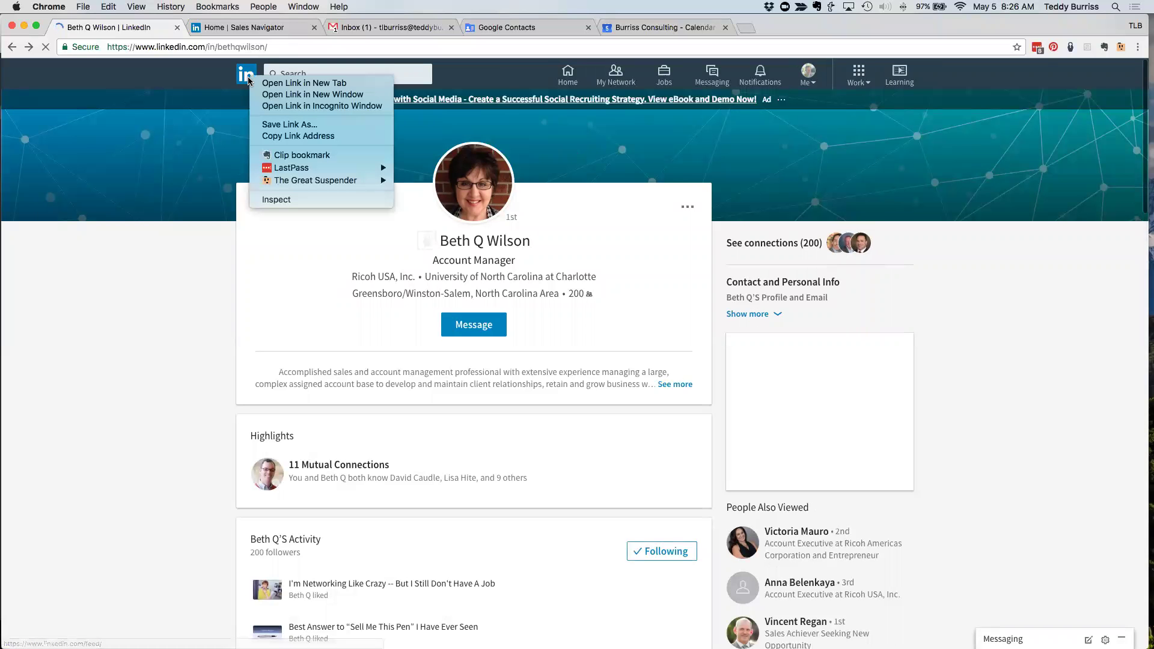
left_click(279, 84)
scroll(512, 485, "down", 1)
scroll(512, 485, "down", 5)
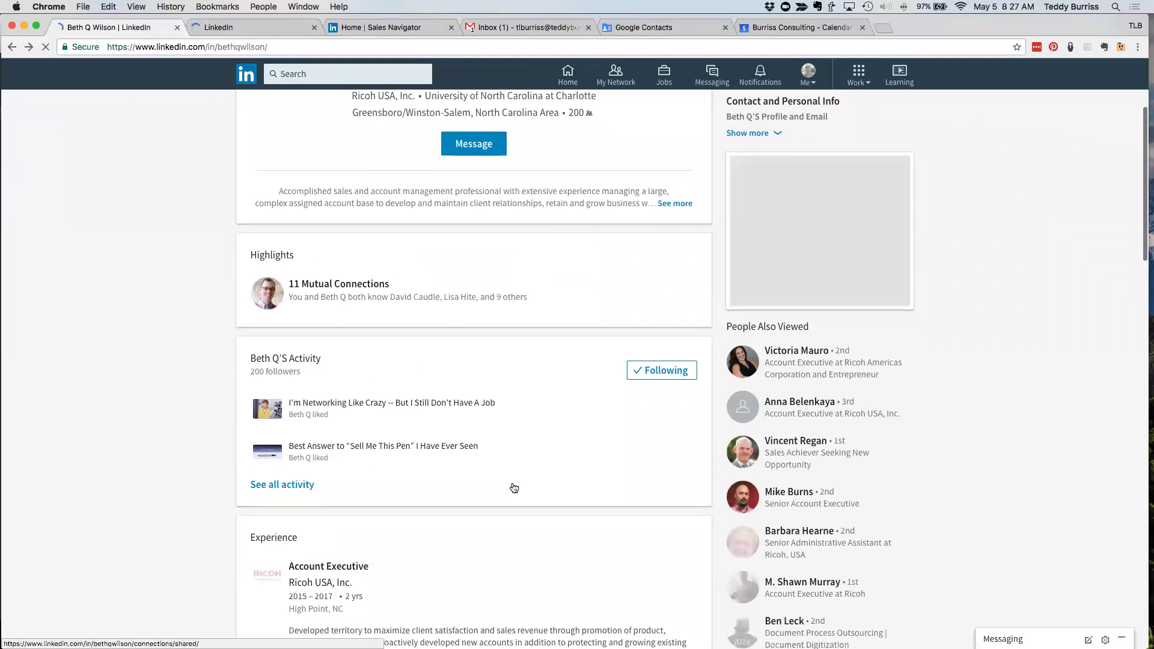
scroll(512, 485, "down", 10)
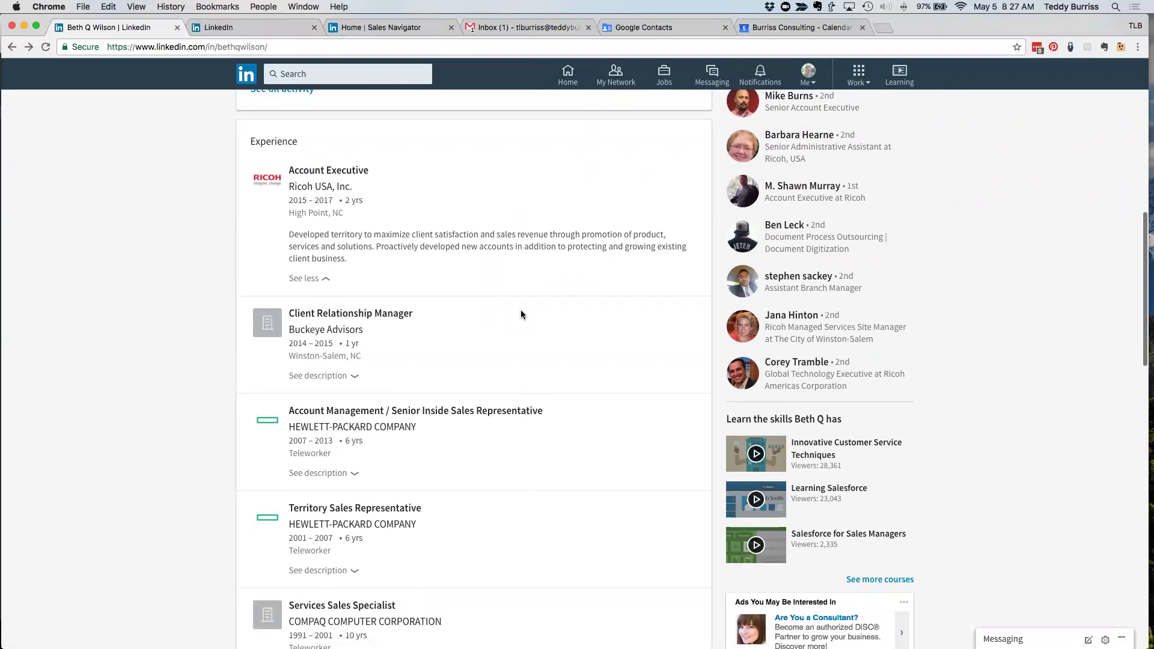
scroll(520, 311, "down", 5)
scroll(520, 309, "down", 2)
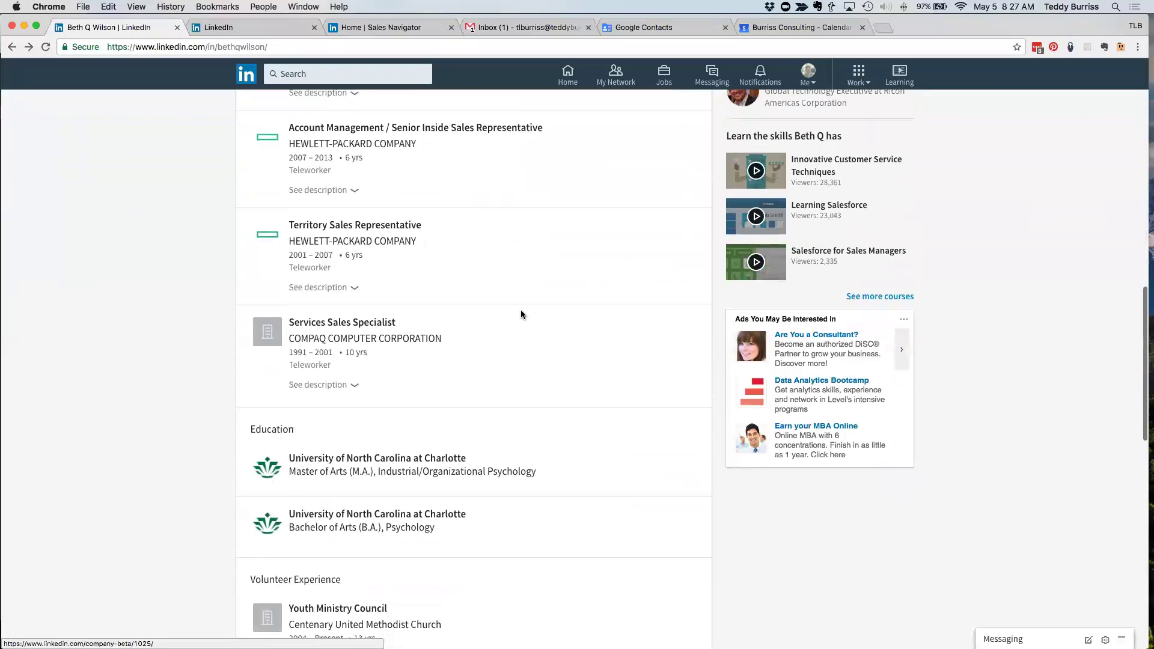
scroll(521, 309, "down", 4)
scroll(522, 315, "up", 12)
scroll(523, 315, "up", 7)
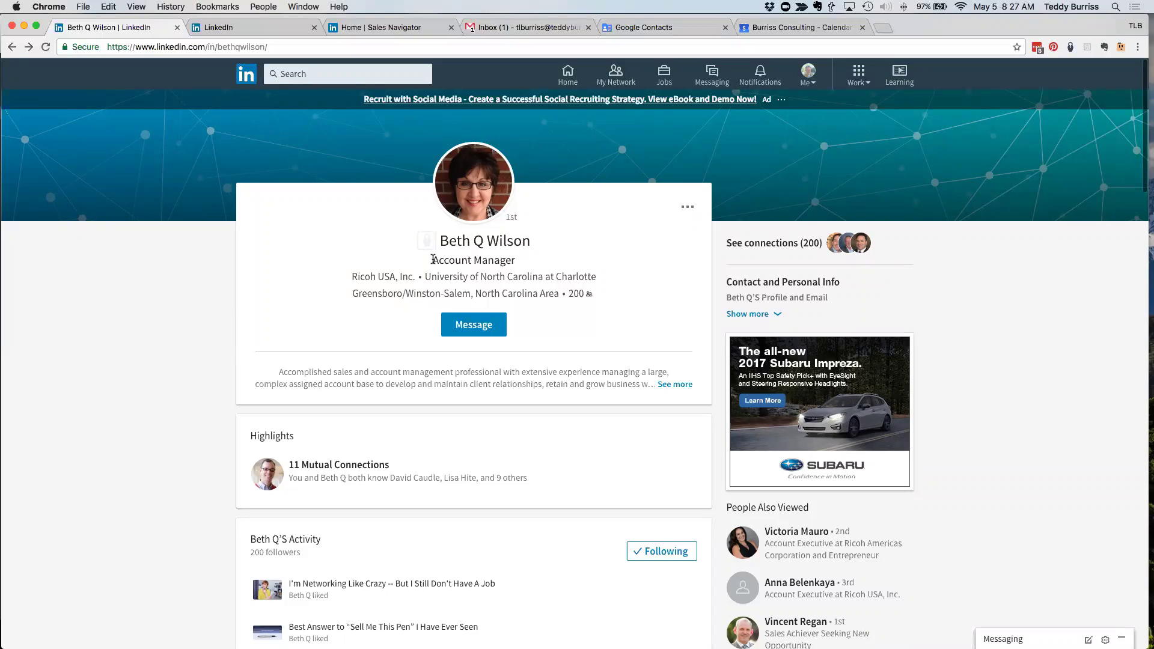
- Replace 'in' with 'today/author' in her profile address and copy the full address
double_click(210, 46)
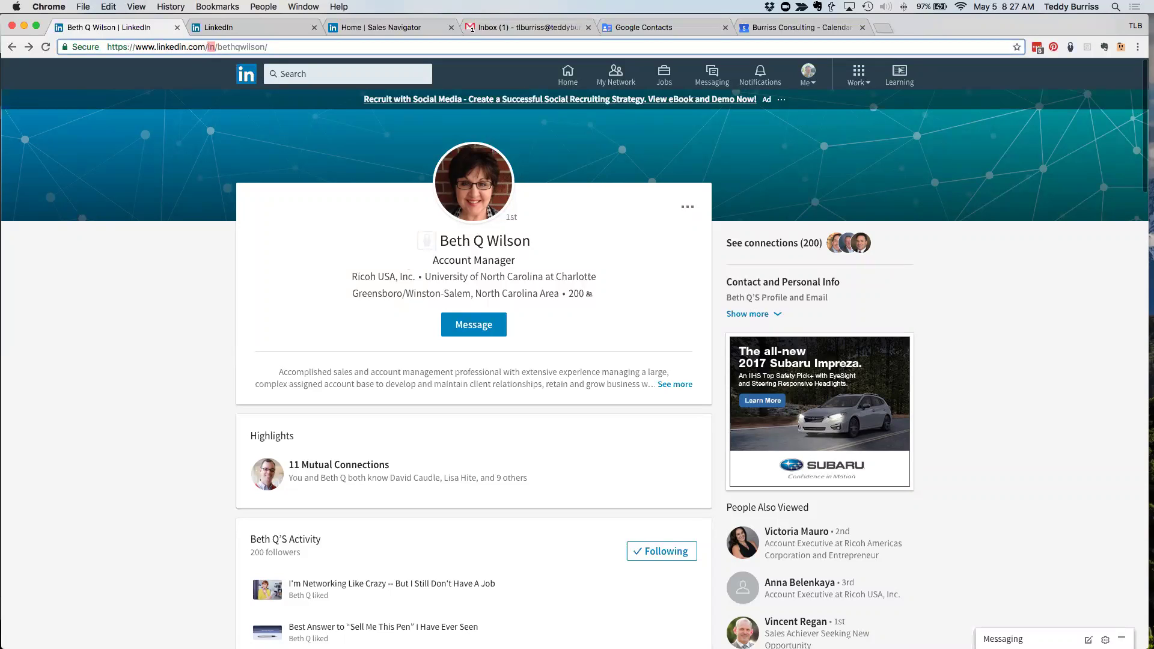
type("today")
type("/author")
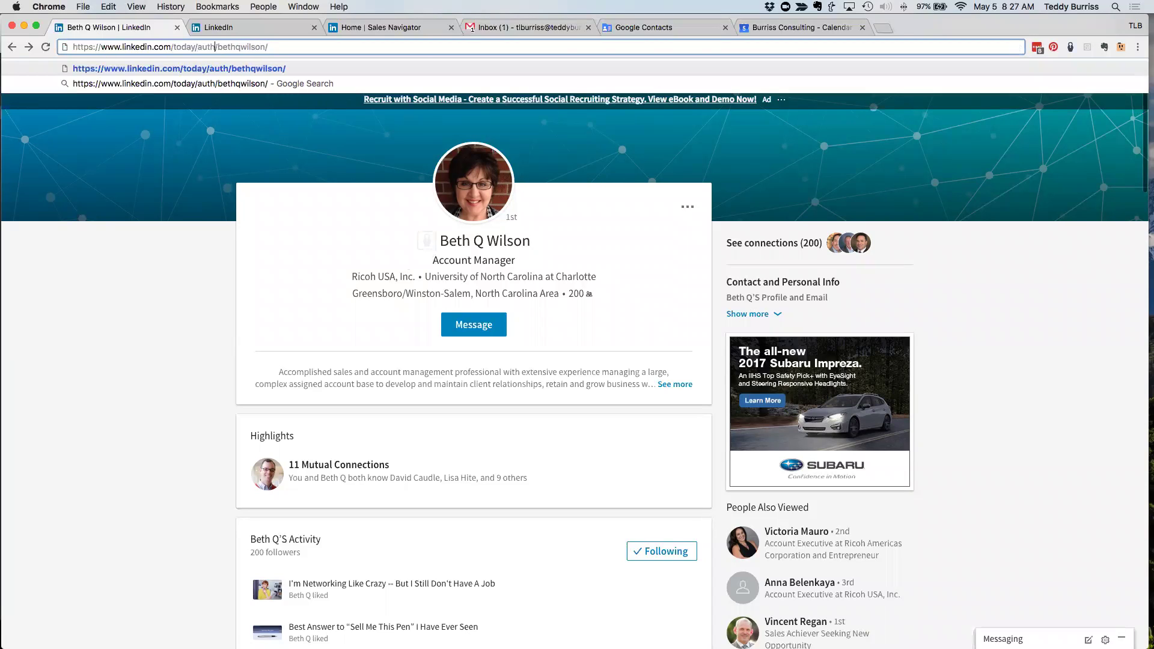
key("super+a")
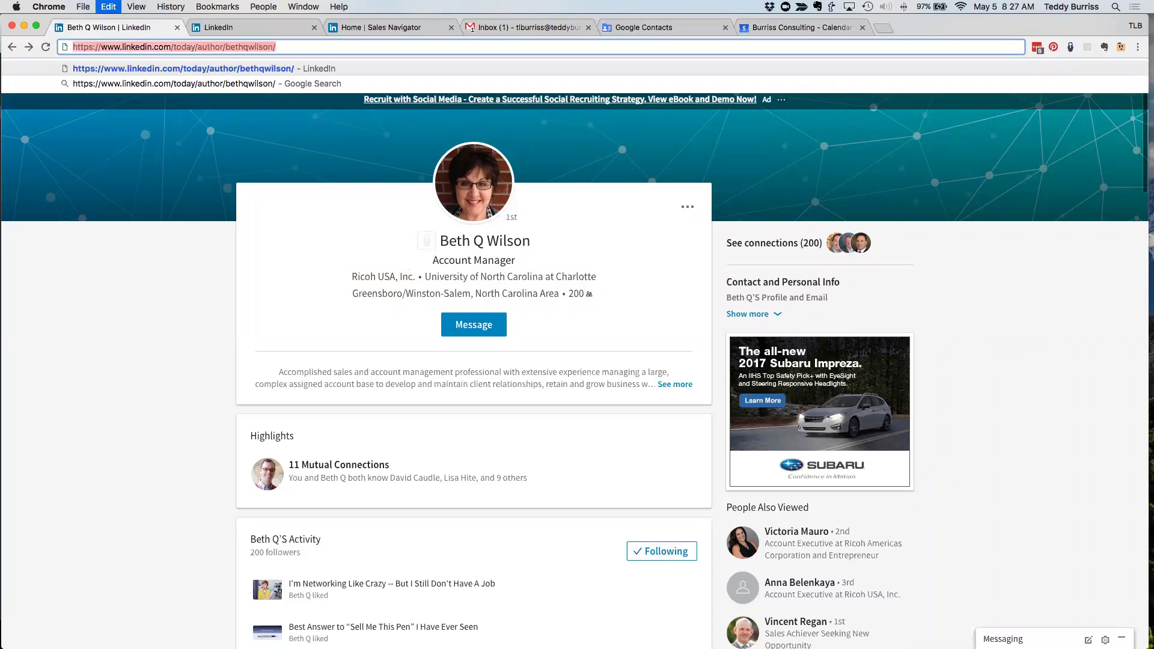
key("super+c")
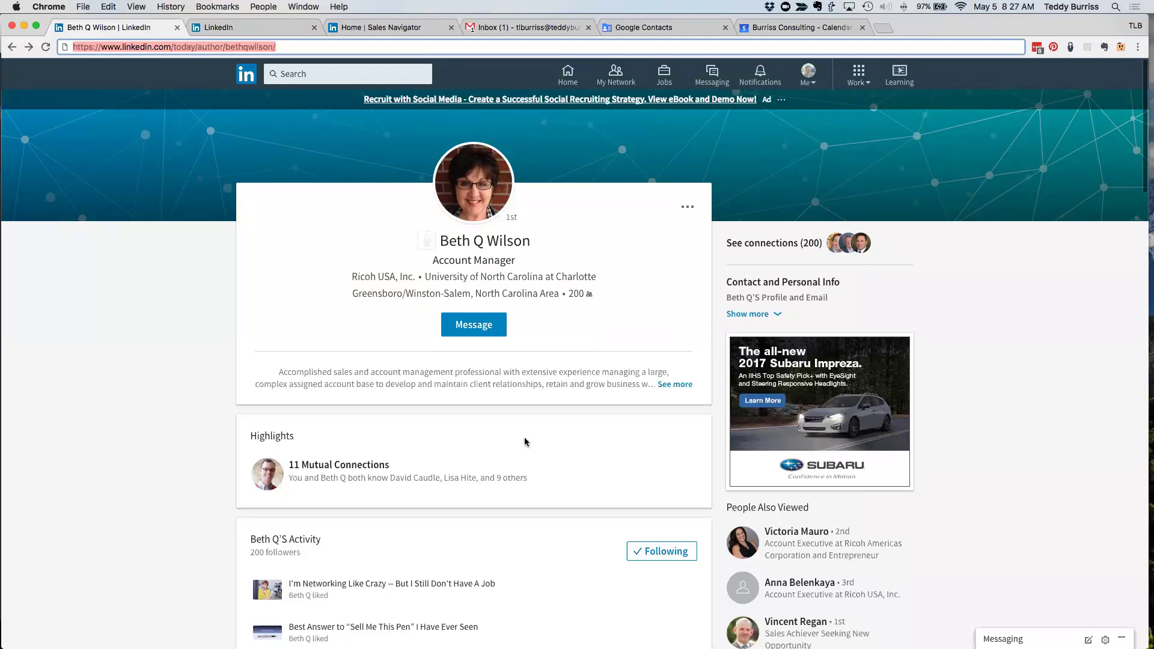
scroll(565, 487, "down", 5)
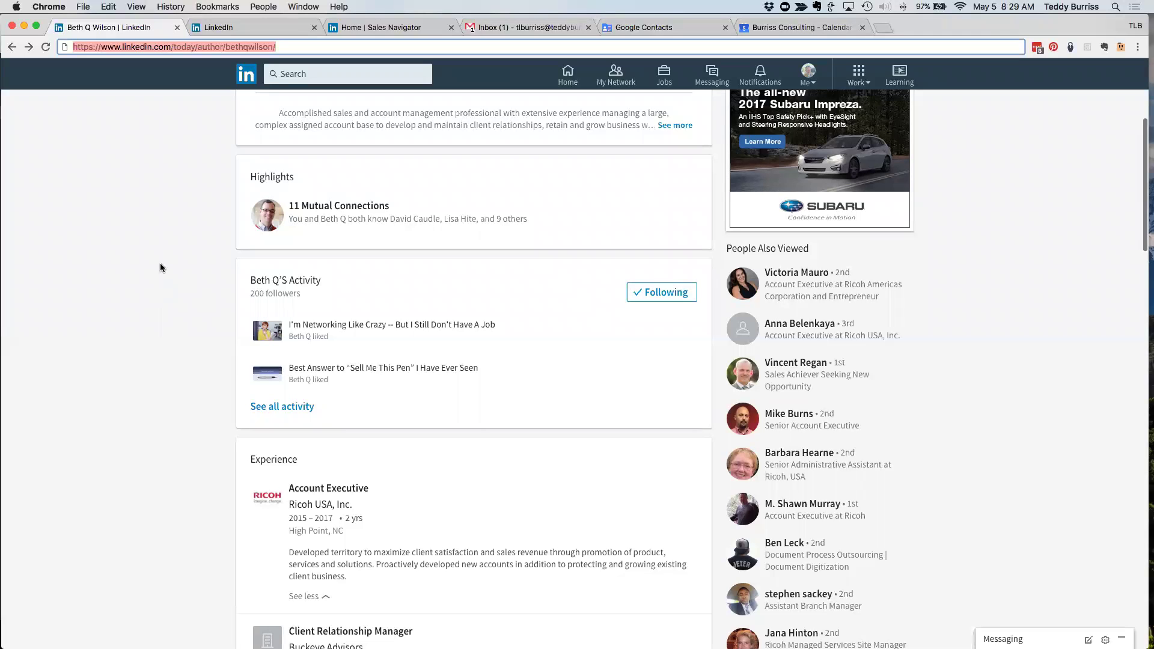
scroll(160, 262, "up", 5)
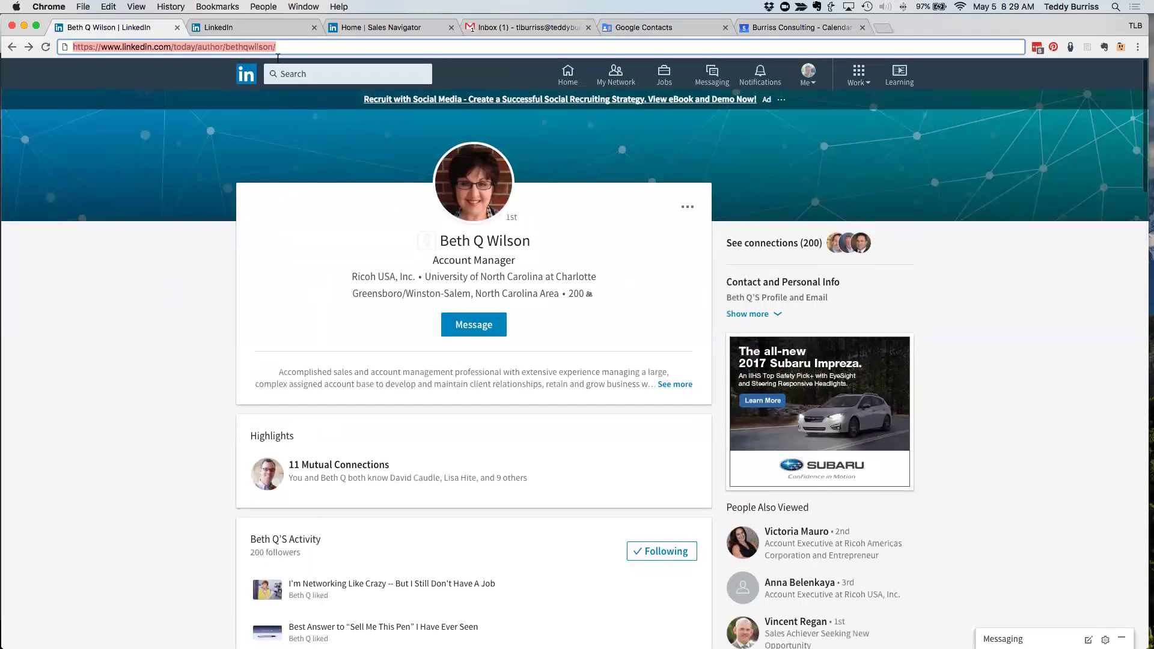
- Return to the home feed and highlight the 2,074 'Who's viewed your profile' count
left_click(243, 77)
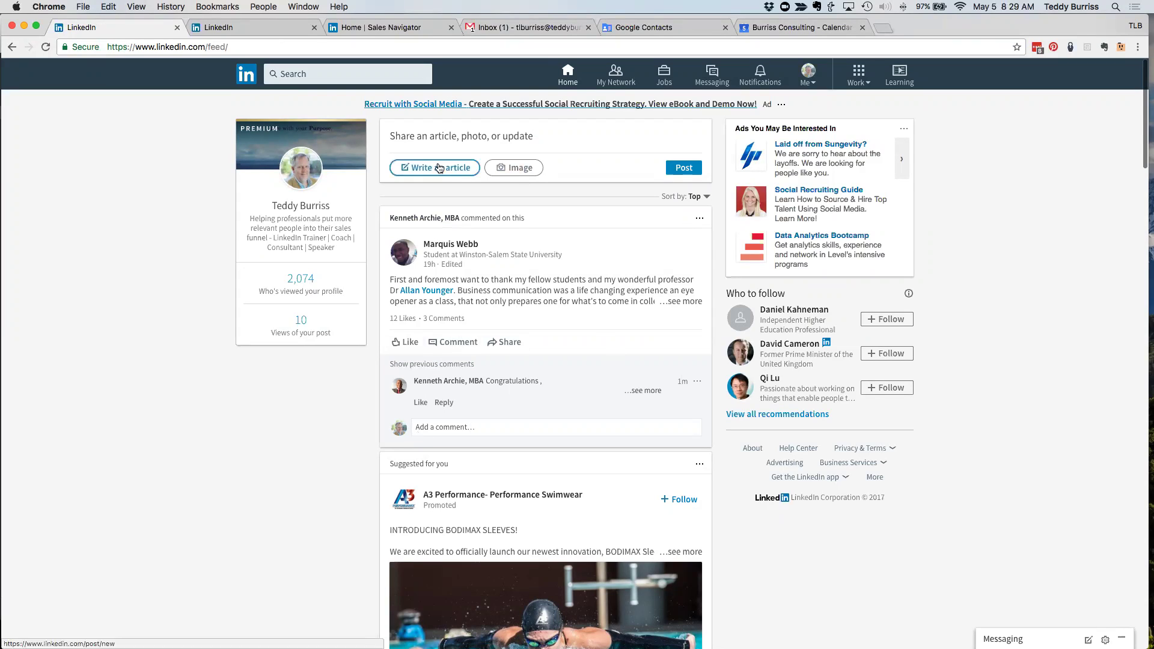
double_click(217, 47)
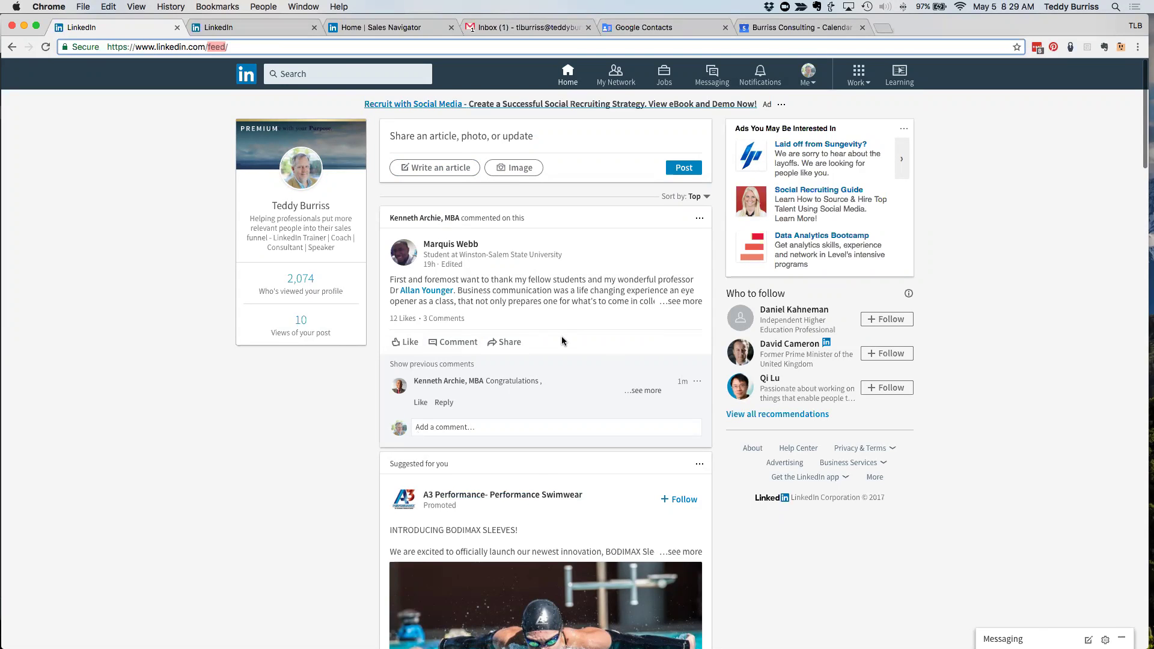
scroll(561, 341, "down", 3)
scroll(562, 341, "up", 3)
left_click_drag(280, 278, 339, 276)
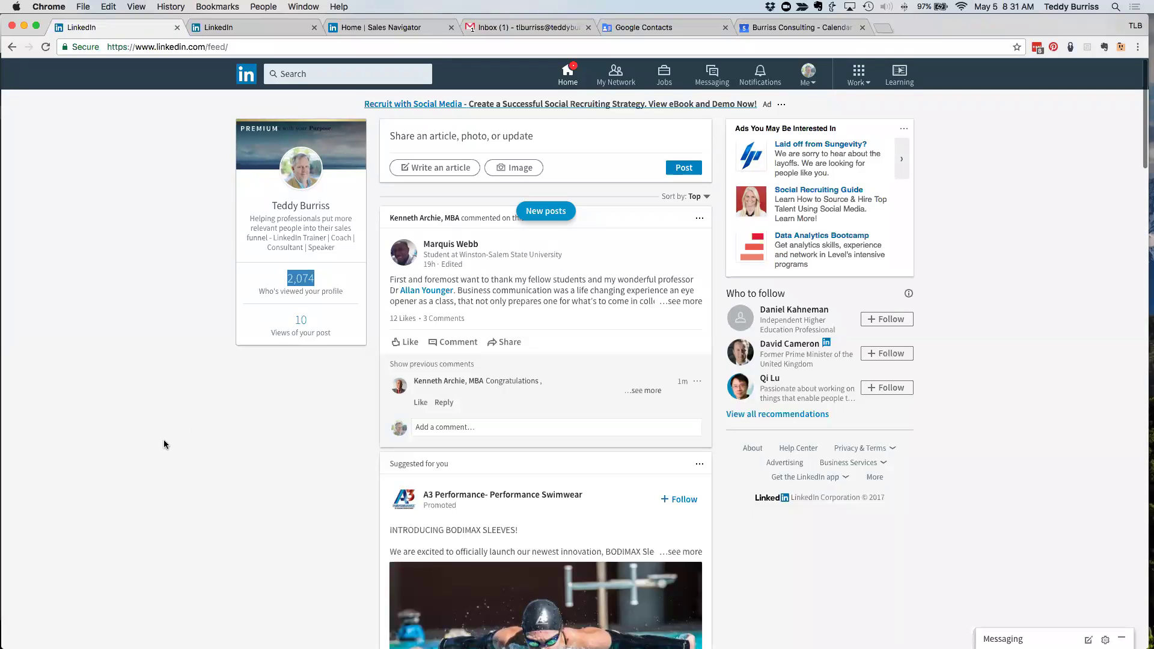
scroll(325, 484, "down", 3)
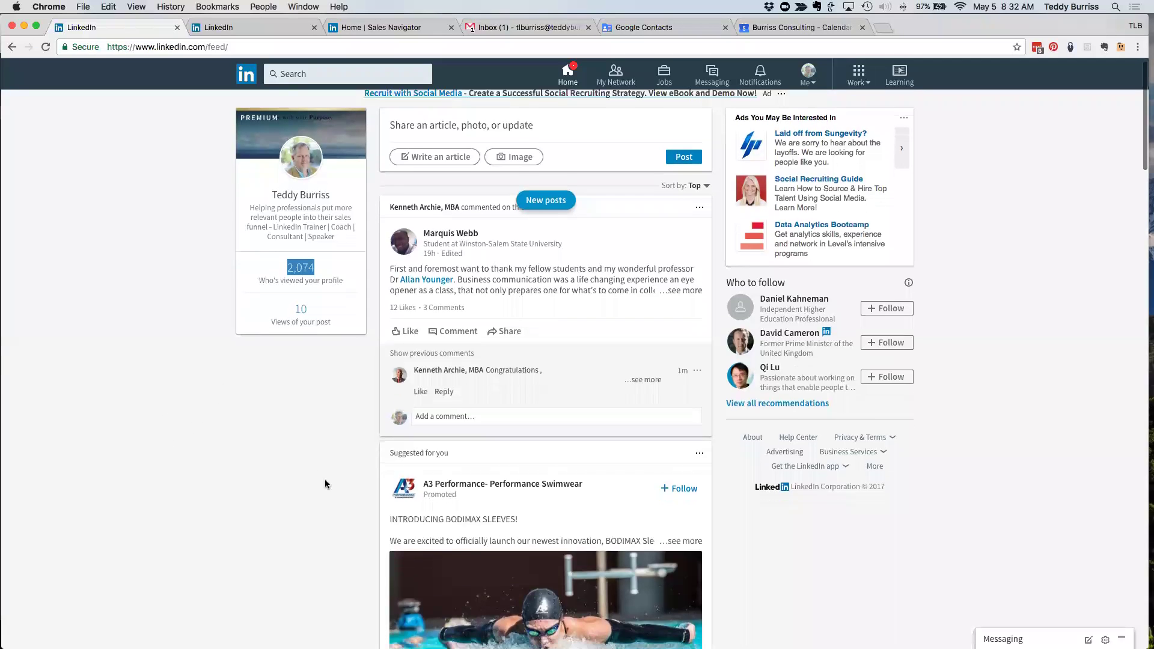
scroll(325, 483, "down", 3)
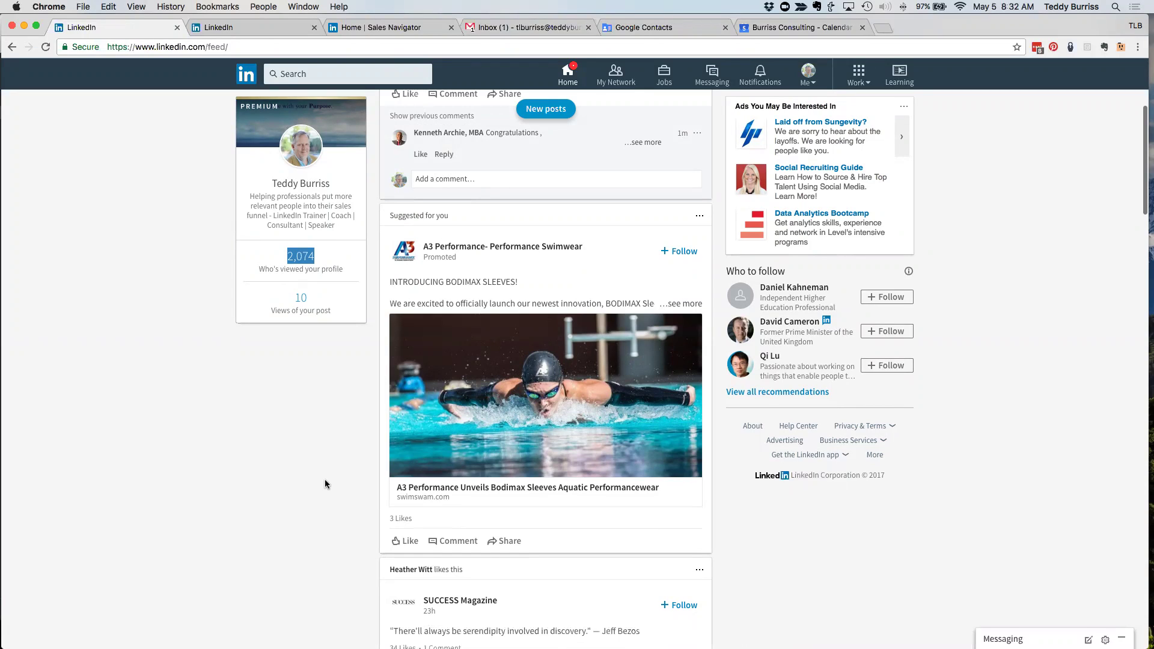
scroll(325, 484, "down", 3)
scroll(324, 478, "down", 5)
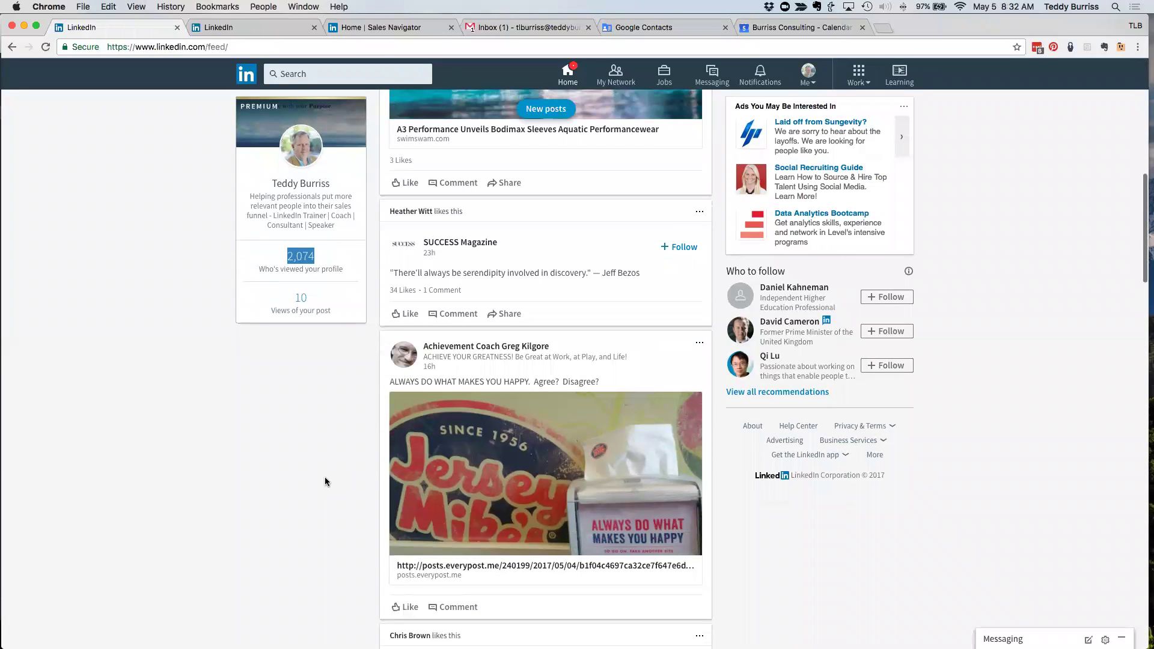
scroll(325, 480, "down", 3)
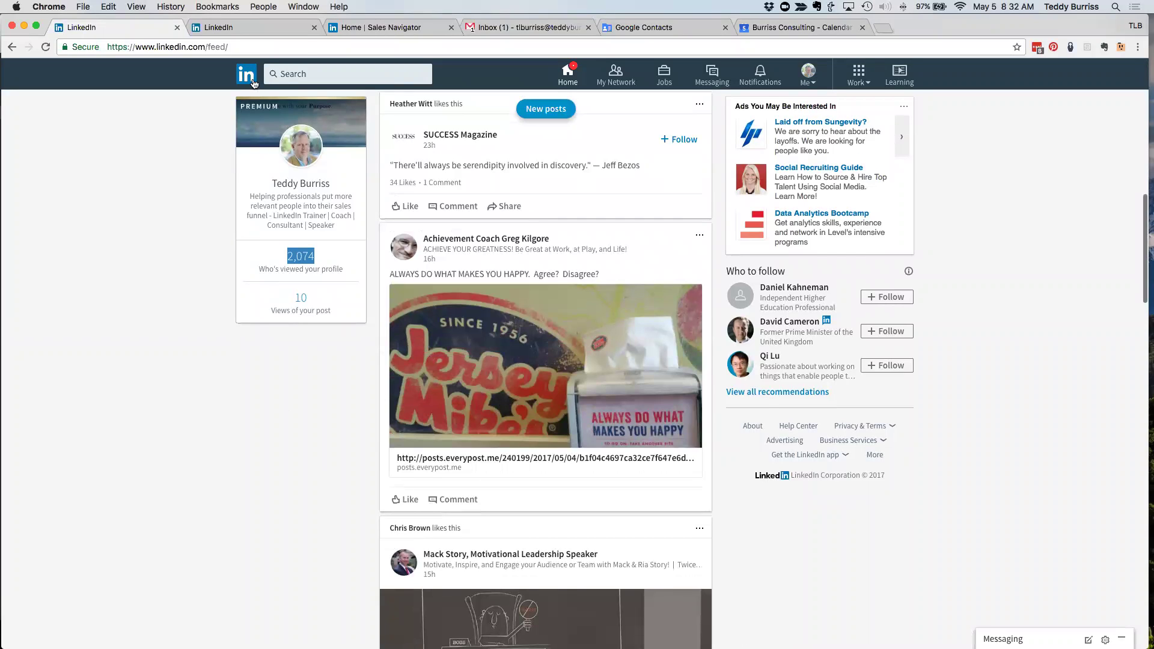
left_click(300, 73)
type("Chris Mi")
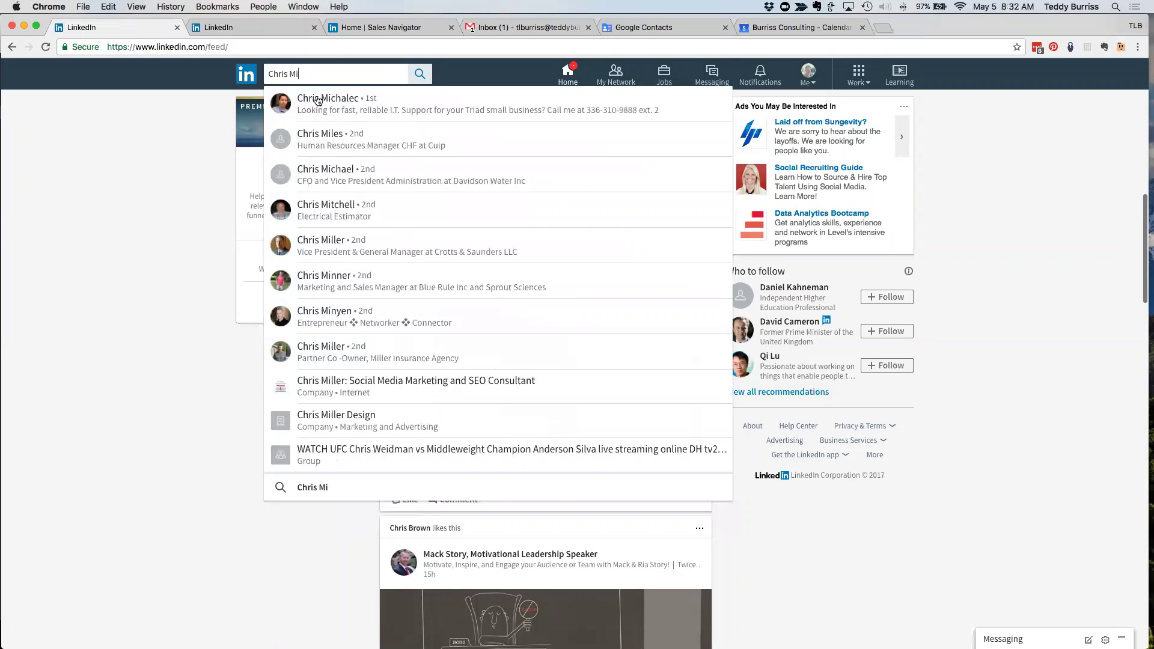
left_click(323, 101)
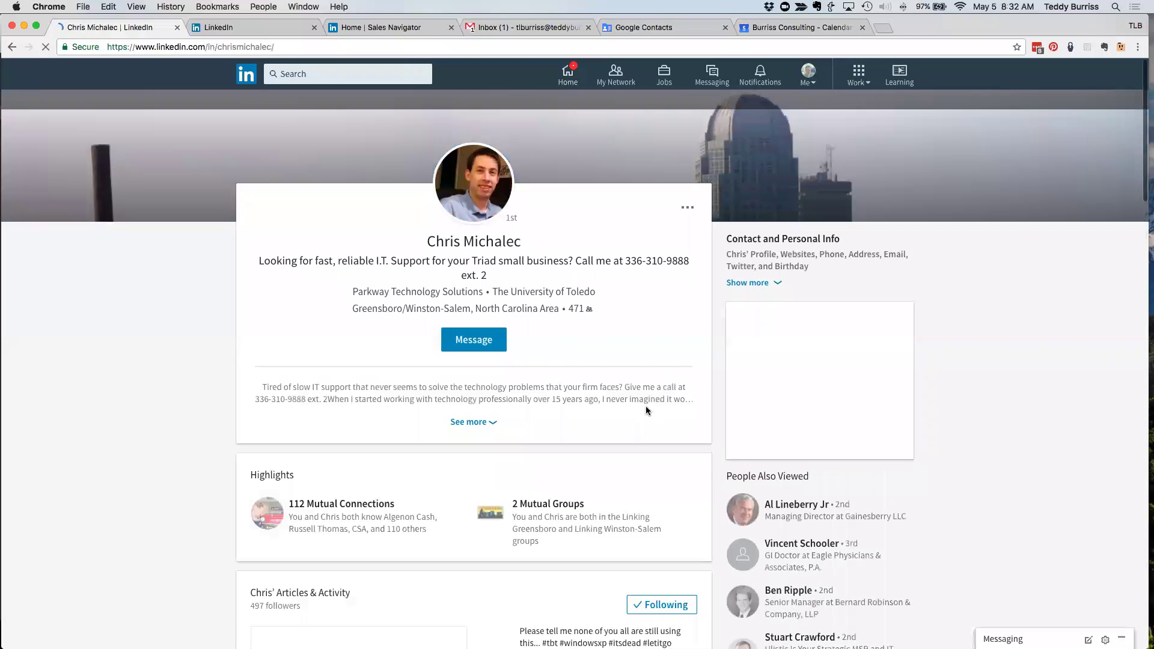
scroll(646, 407, "down", 3)
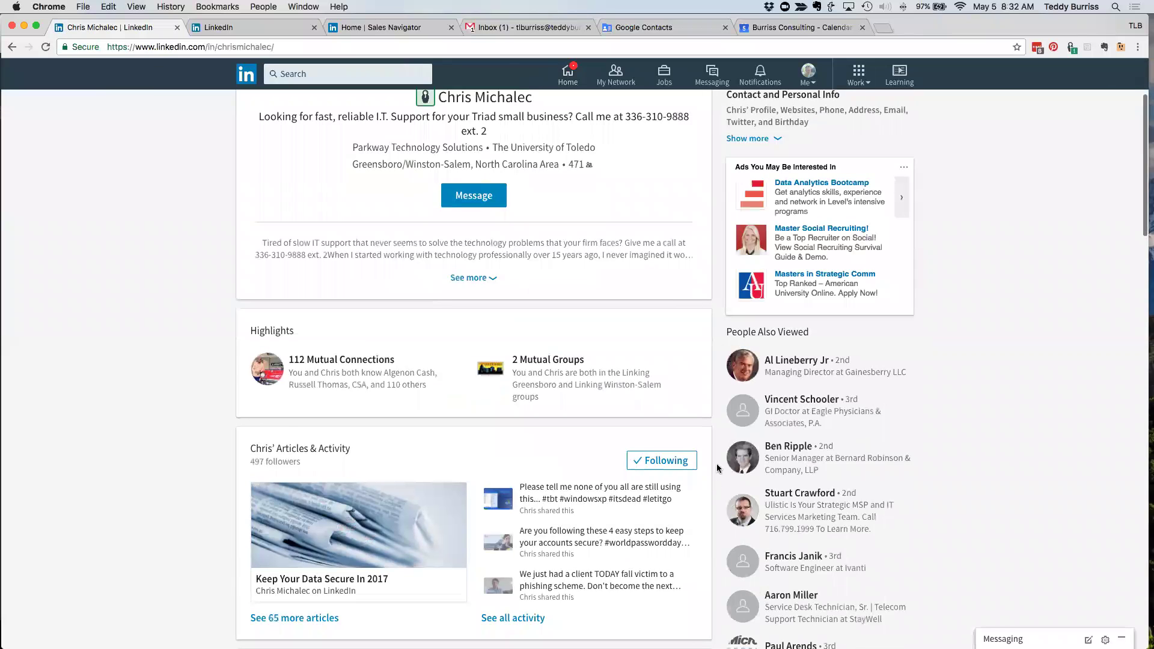
scroll(720, 455, "down", 2)
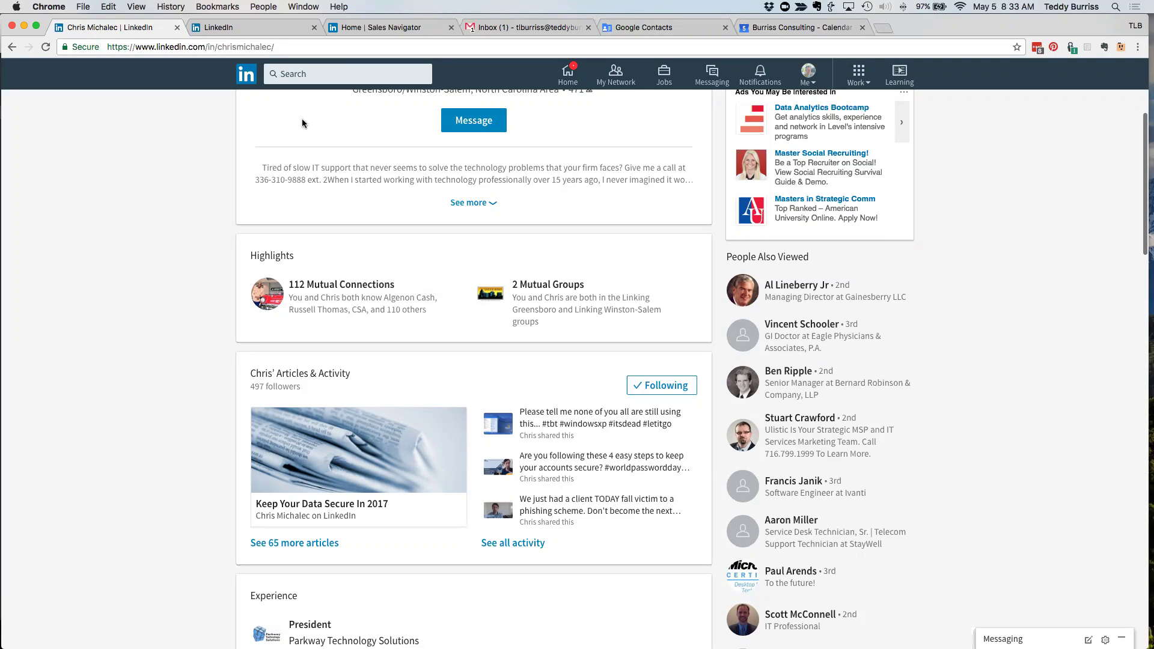
left_click(247, 73)
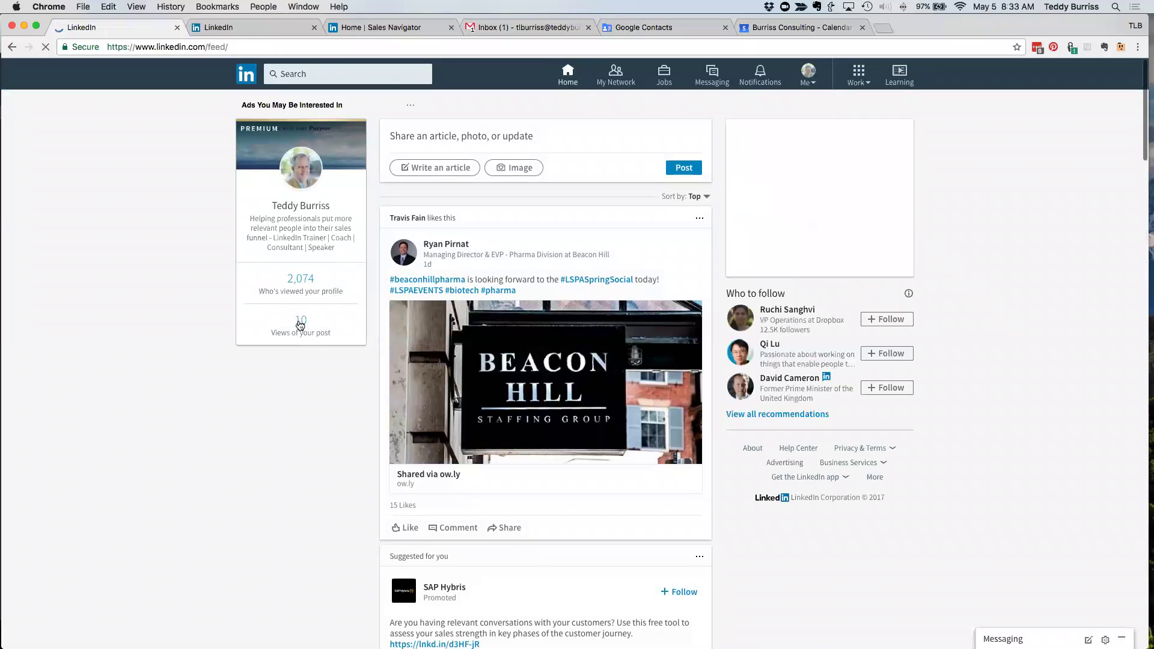
- Open your posts activity page showing views per post, like 17 on the webinar test
left_click(301, 320)
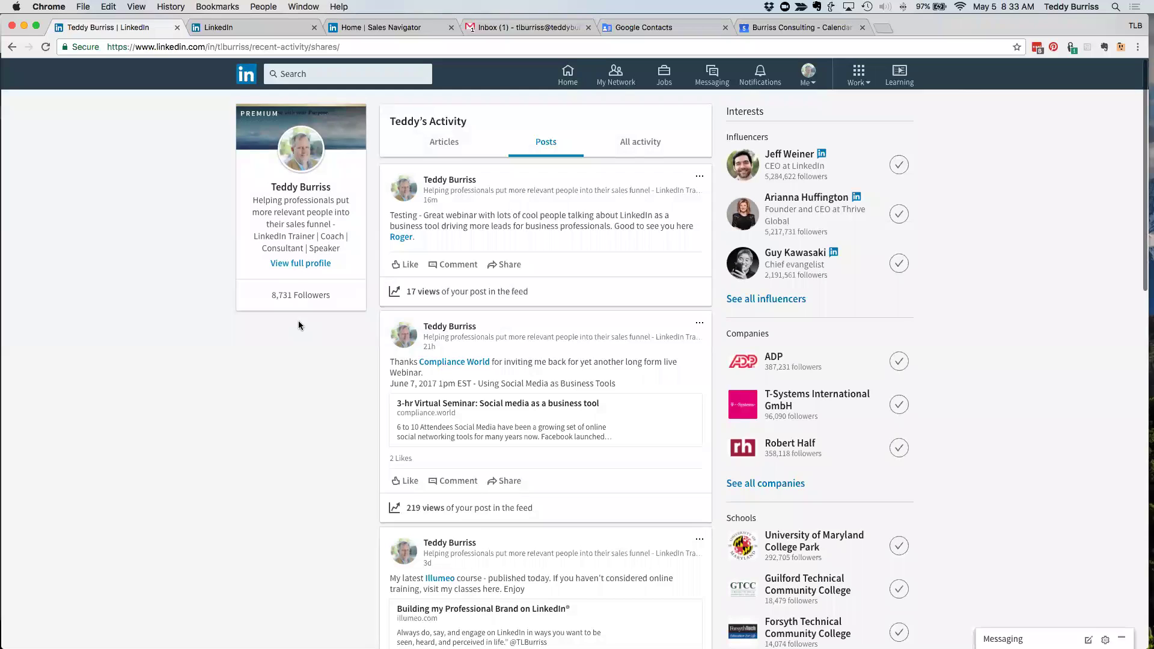
left_click_drag(418, 241, 389, 215)
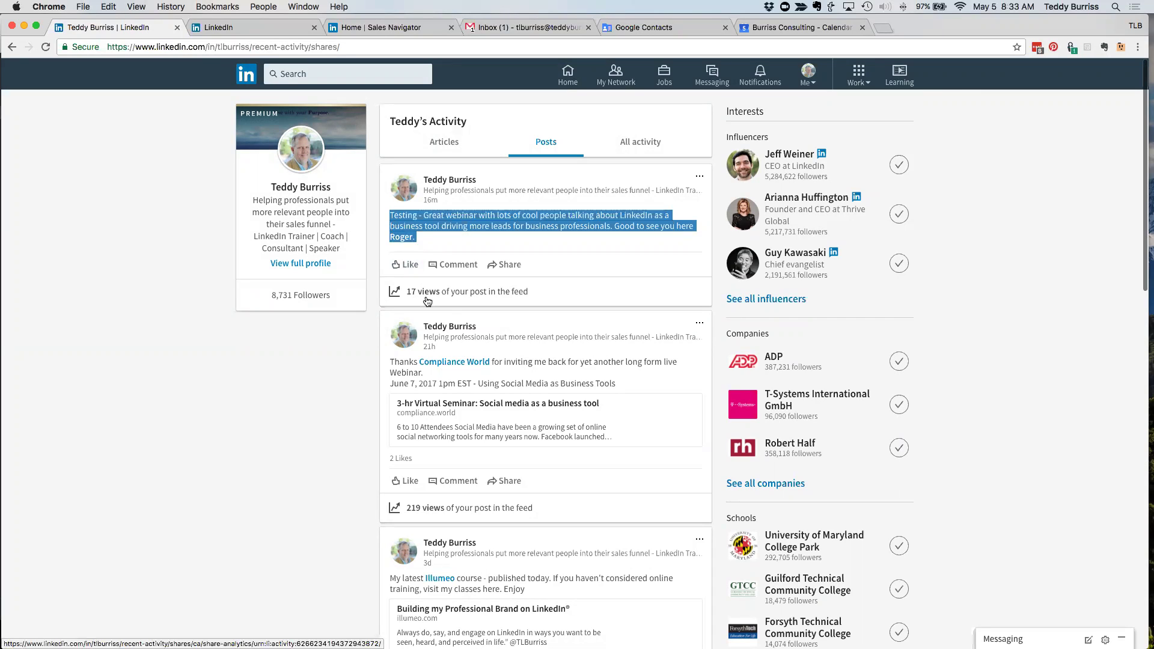
scroll(427, 300, "down", 3)
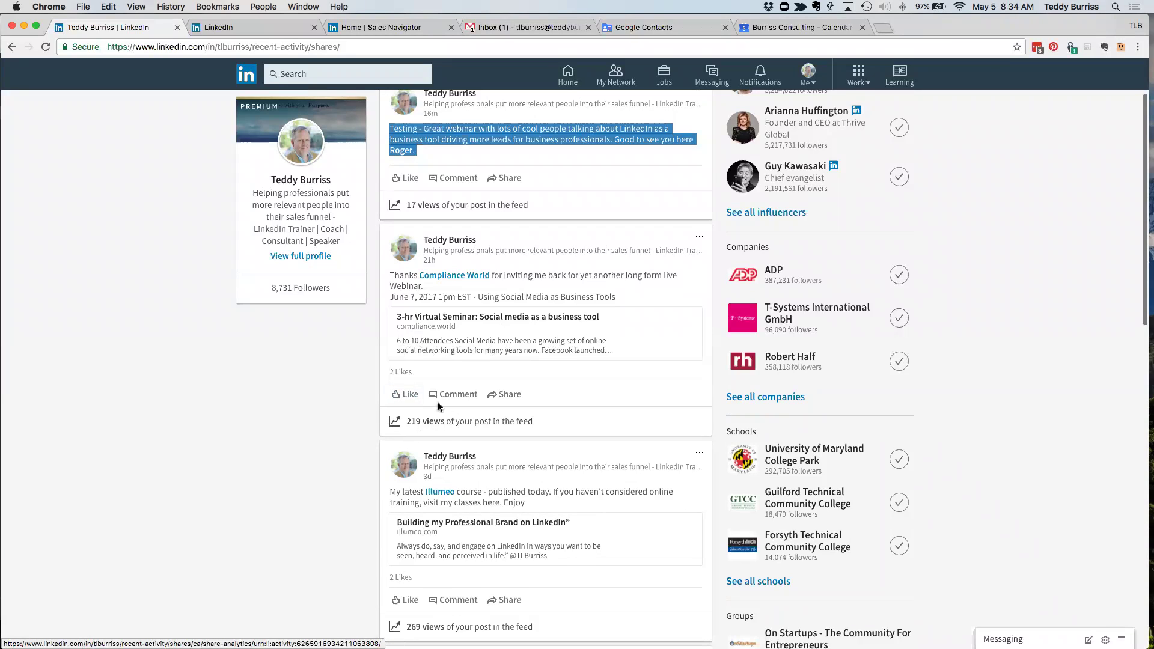
scroll(407, 421, "down", 3)
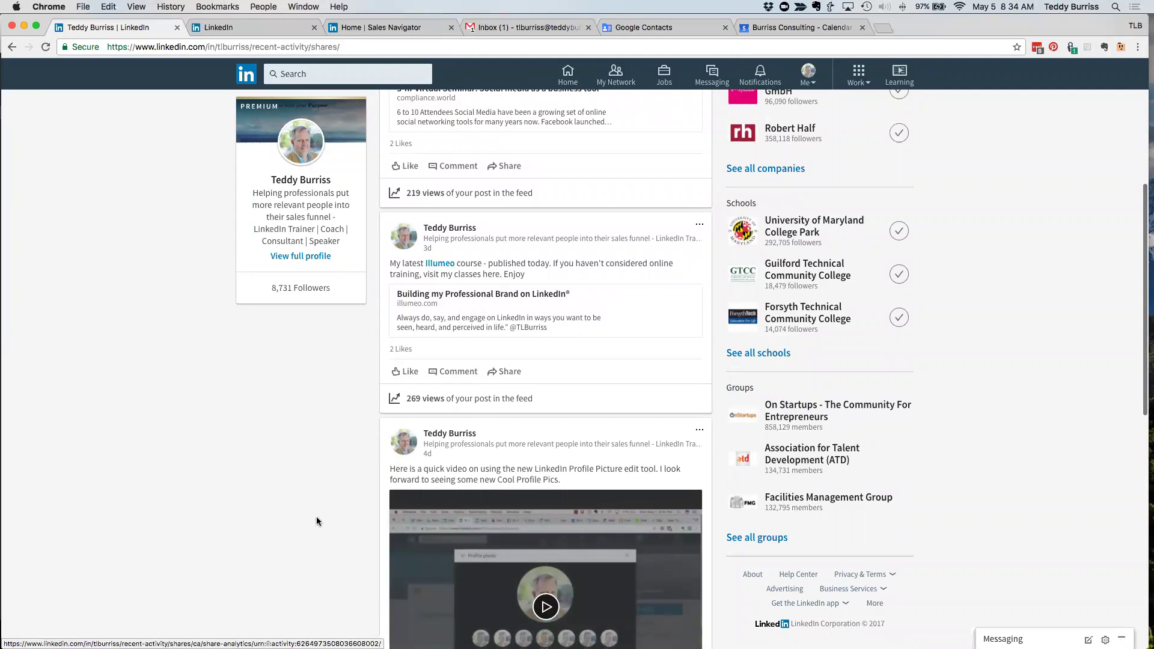
scroll(316, 517, "down", 5)
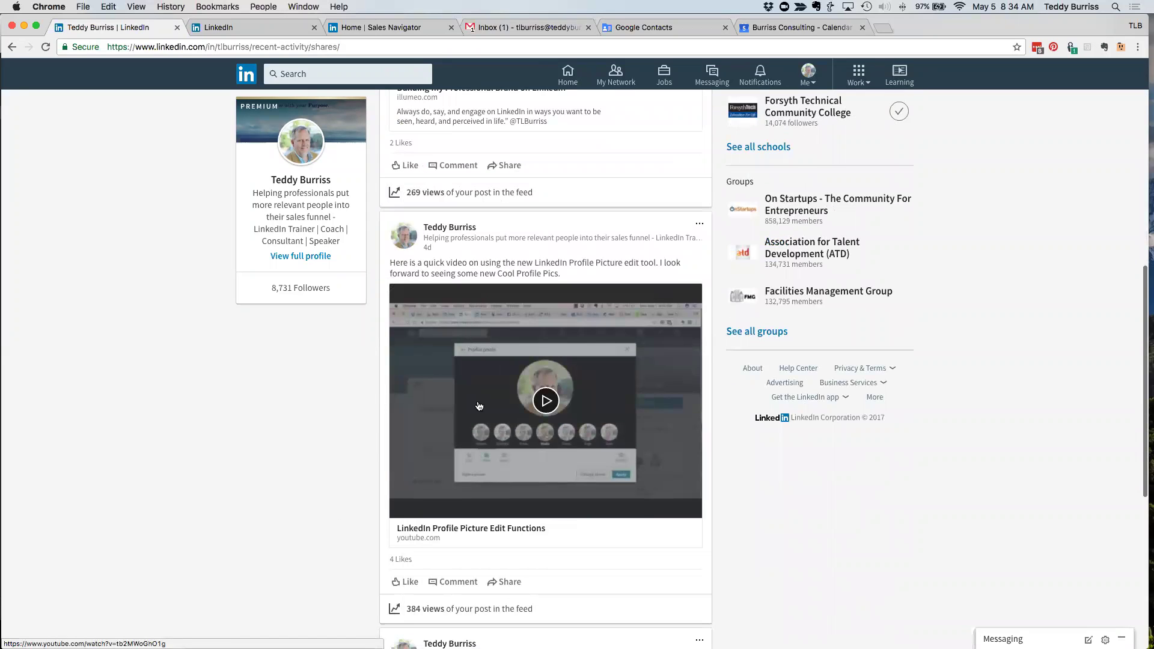
scroll(456, 420, "down", 3)
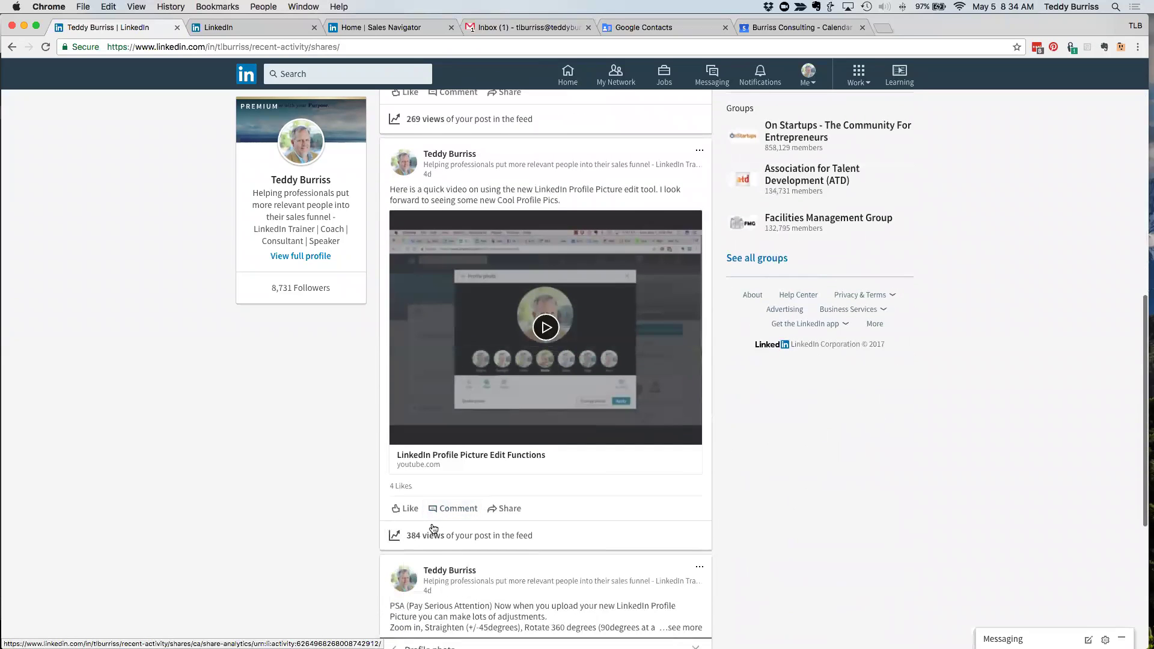
scroll(434, 529, "down", 10)
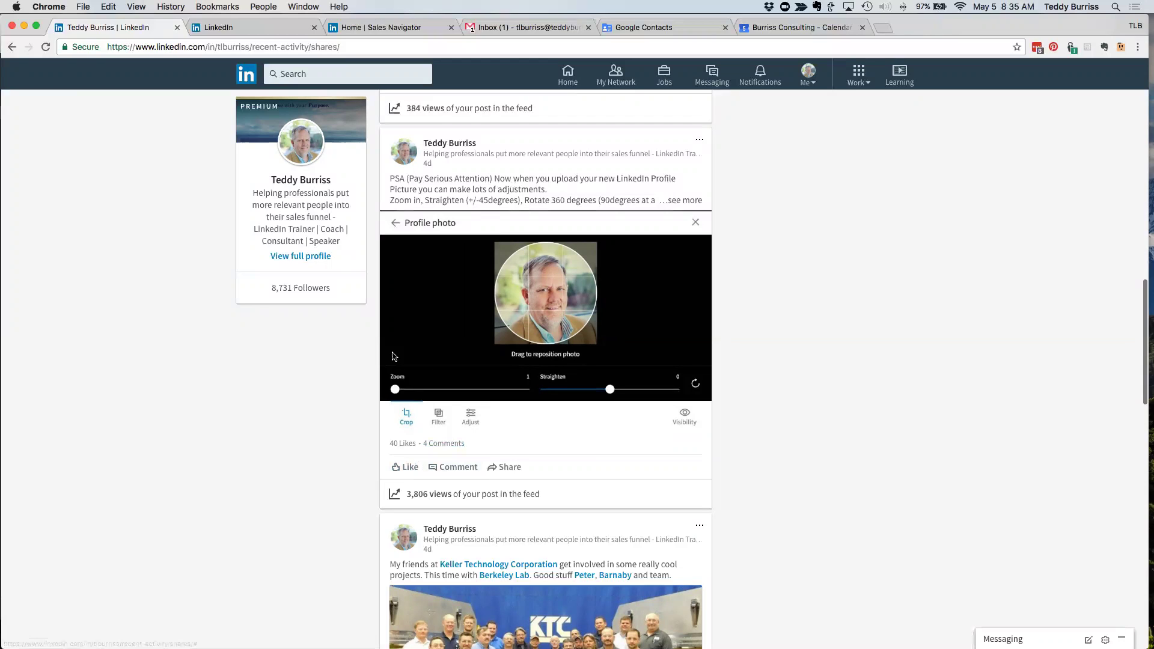
scroll(341, 507, "down", 2)
scroll(342, 512, "down", 3)
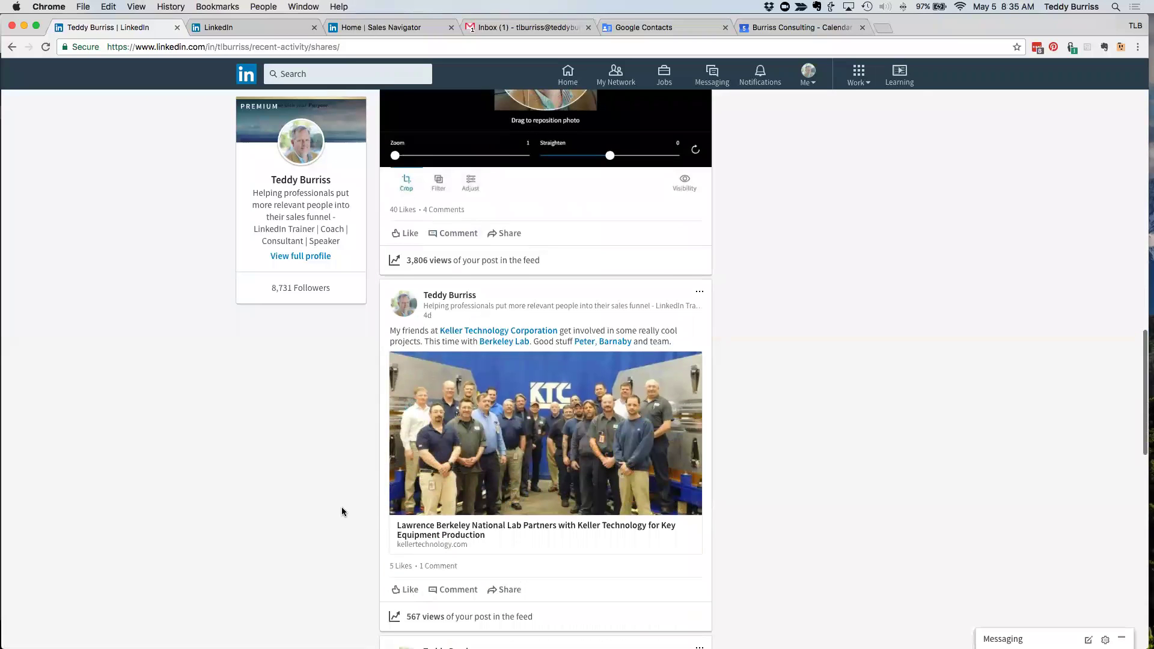
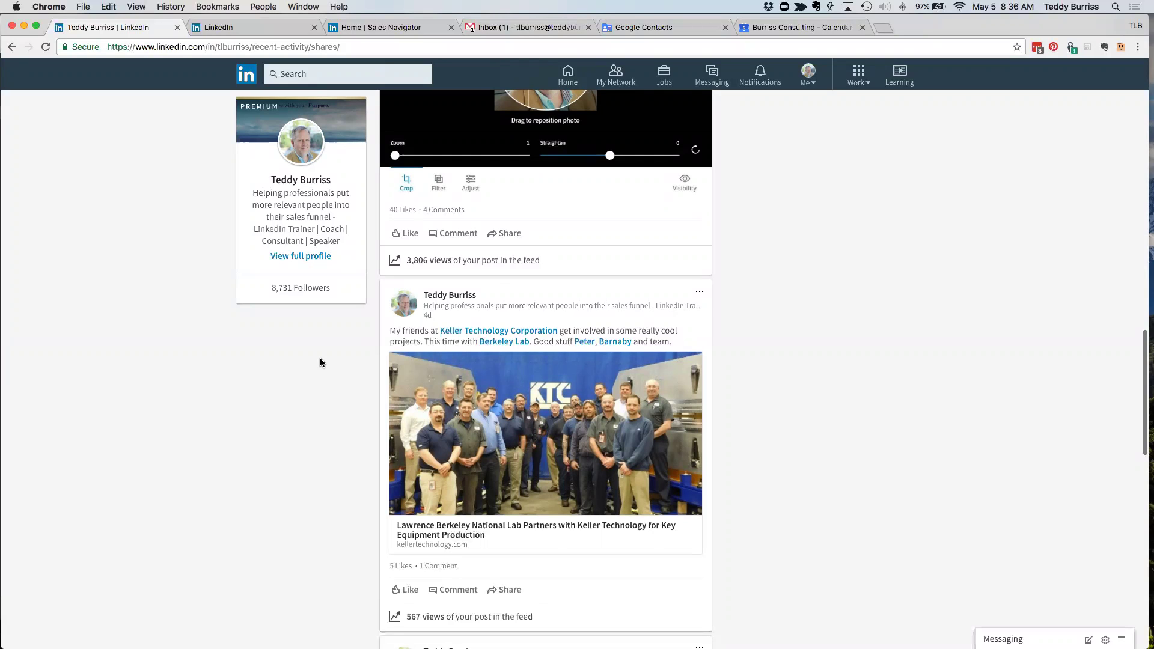
- Browse the profile's published articles, then return to the Posts list
scroll(320, 363, "up", 10)
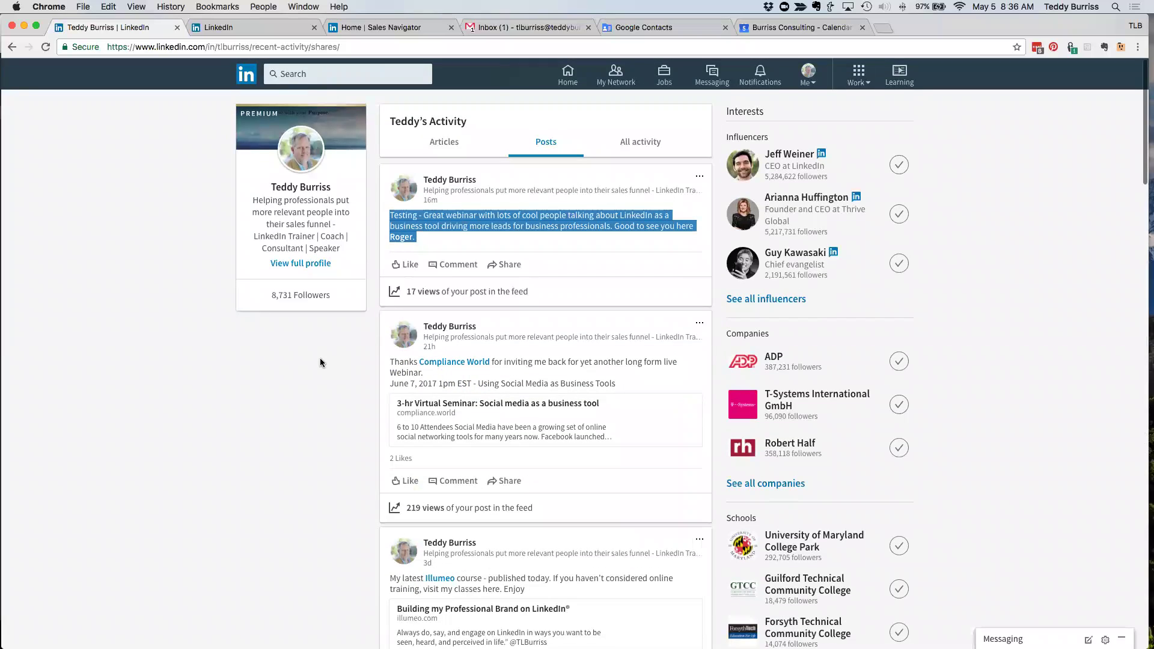
left_click(448, 143)
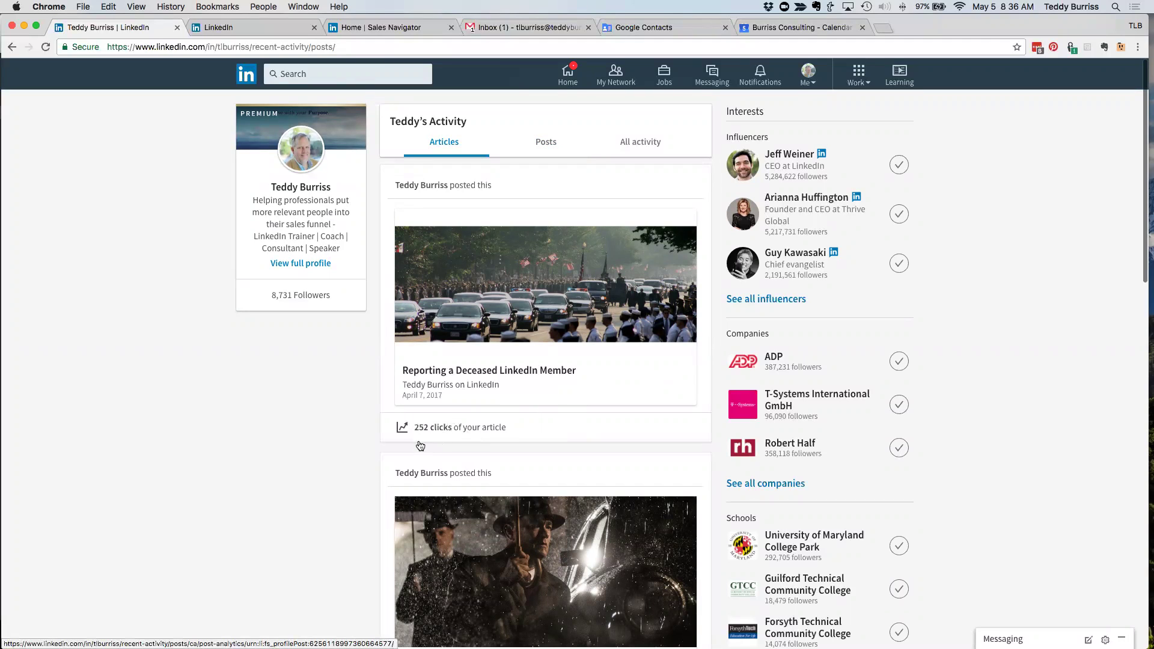
scroll(350, 501, "down", 3)
scroll(350, 502, "down", 3)
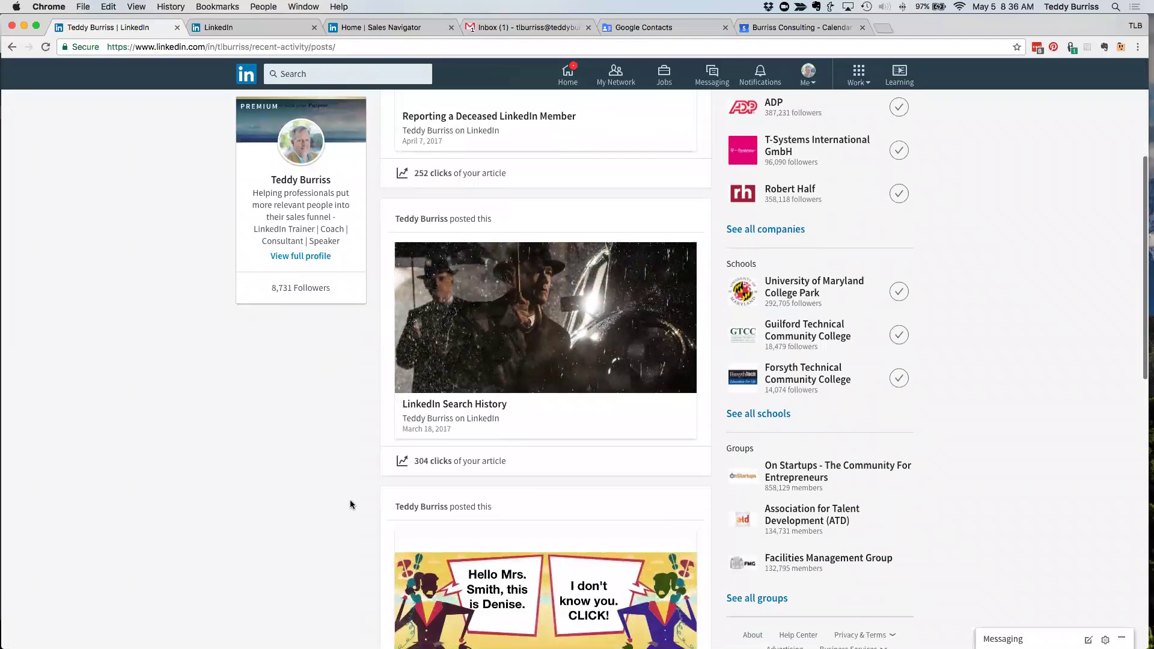
scroll(350, 502, "down", 3)
scroll(350, 499, "down", 3)
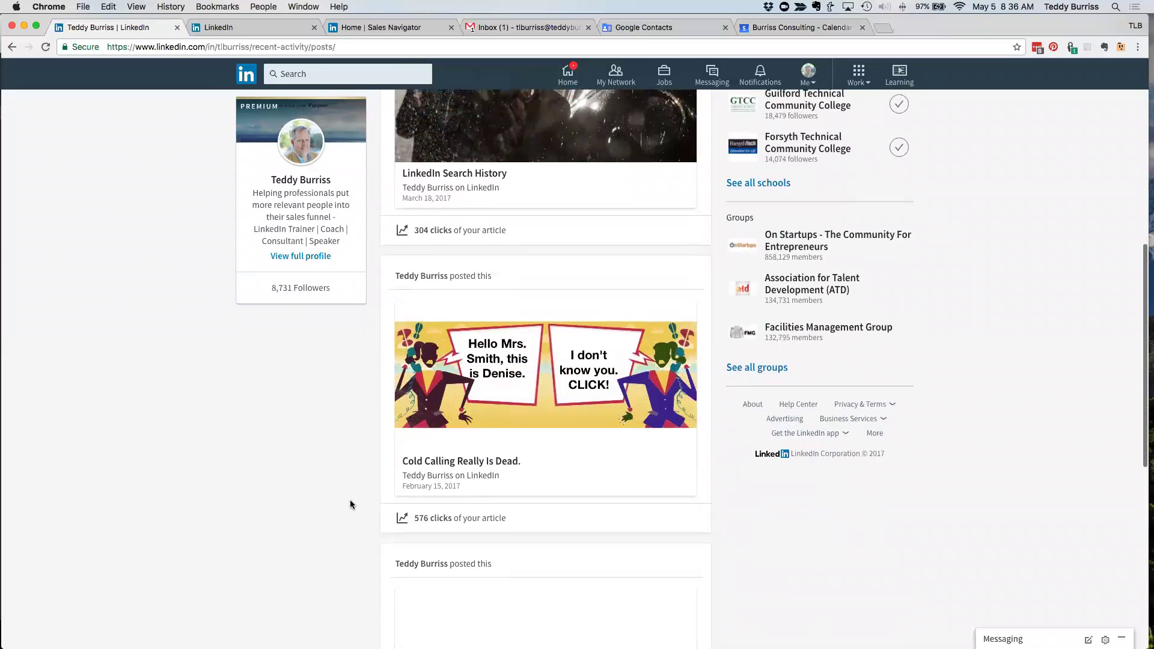
scroll(442, 412, "up", 10)
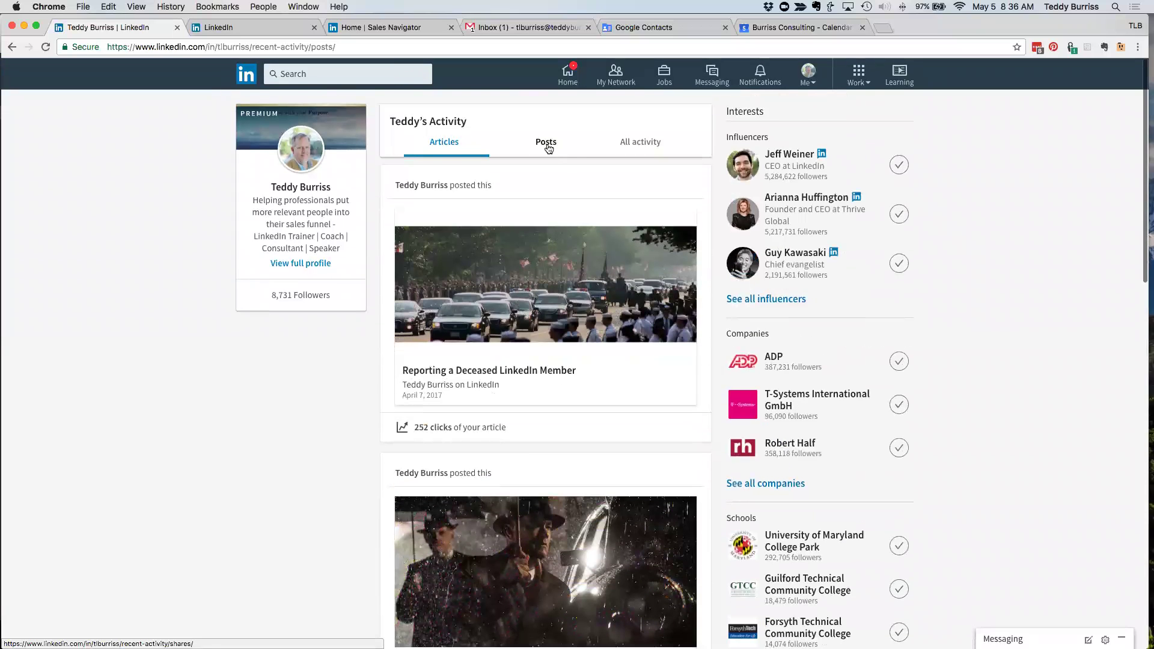
left_click(549, 149)
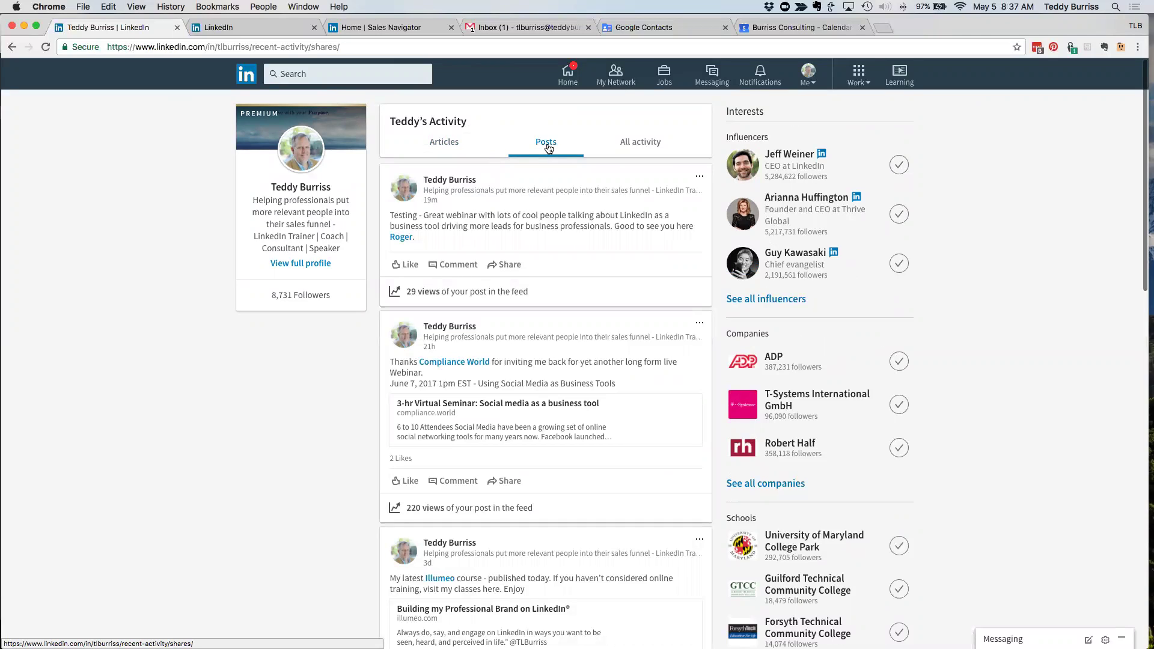
- Switch the activity page from Posts to All activity, including likes
left_click(654, 144)
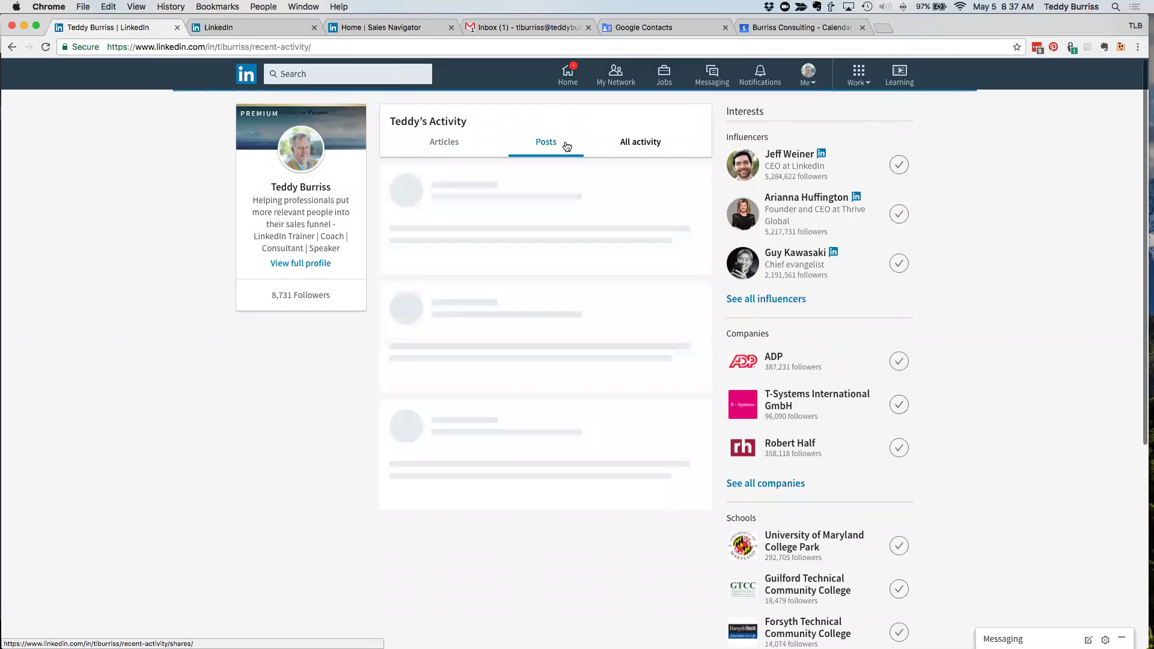
left_click(566, 146)
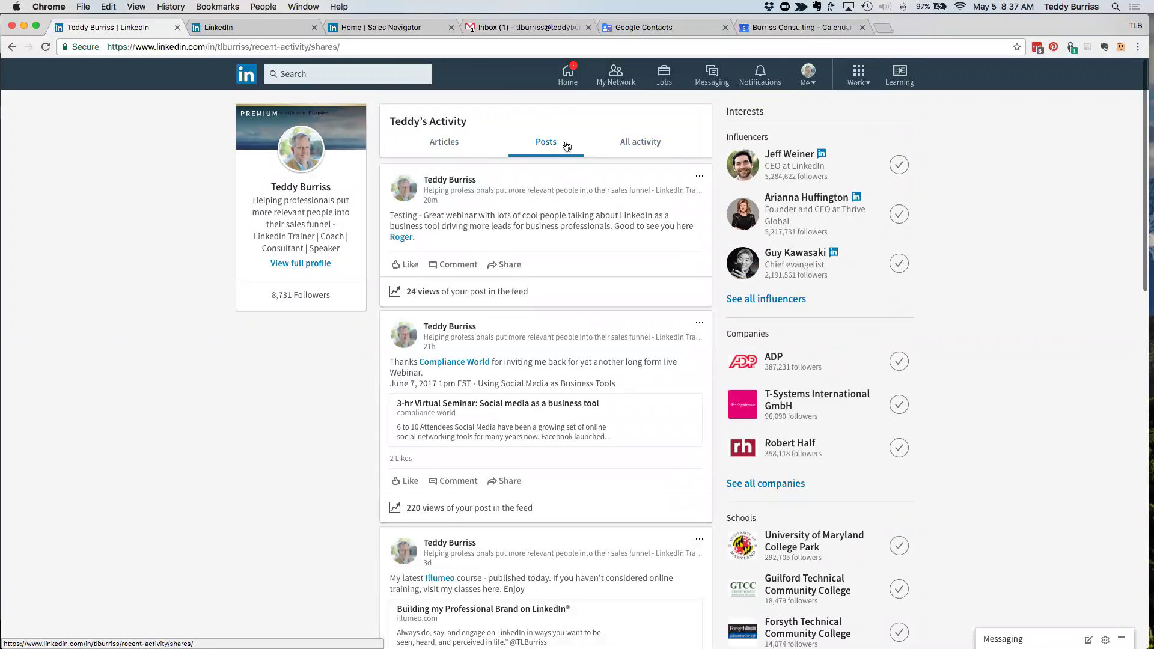
left_click_drag(420, 241, 389, 214)
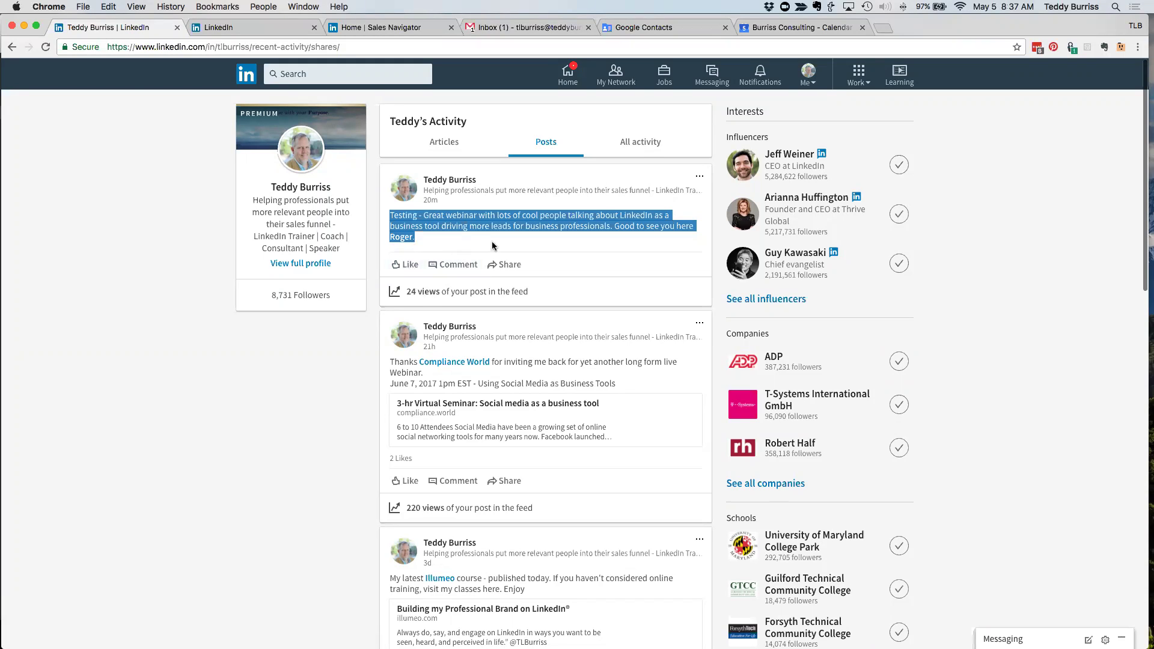
left_click(645, 145)
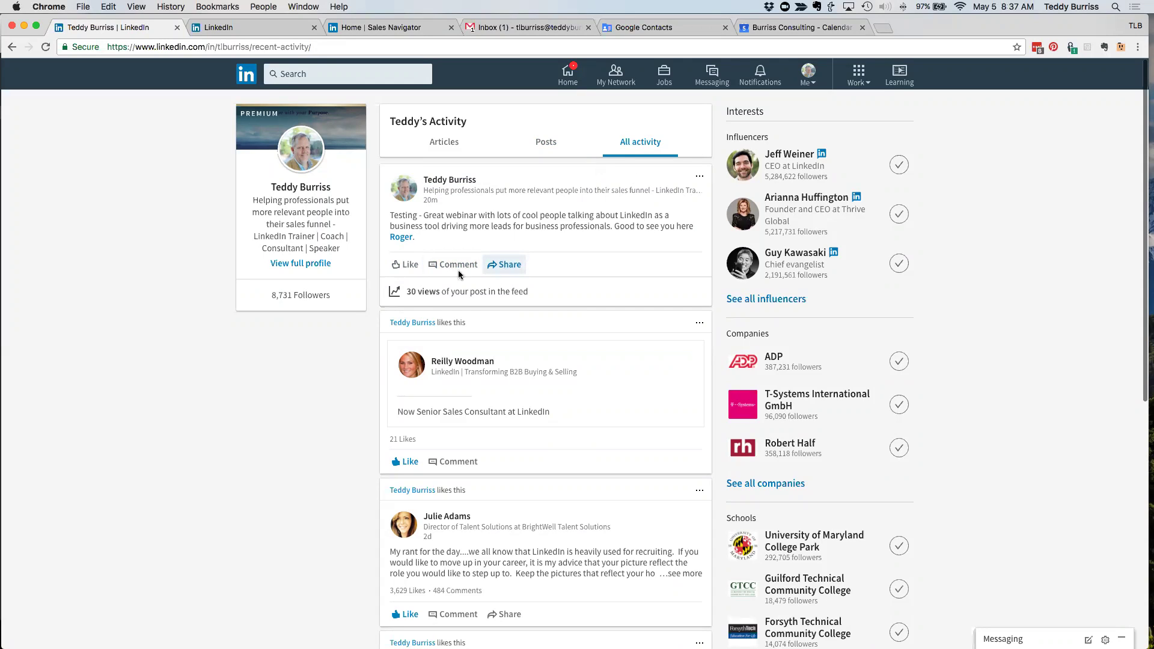
left_click_drag(416, 239, 386, 215)
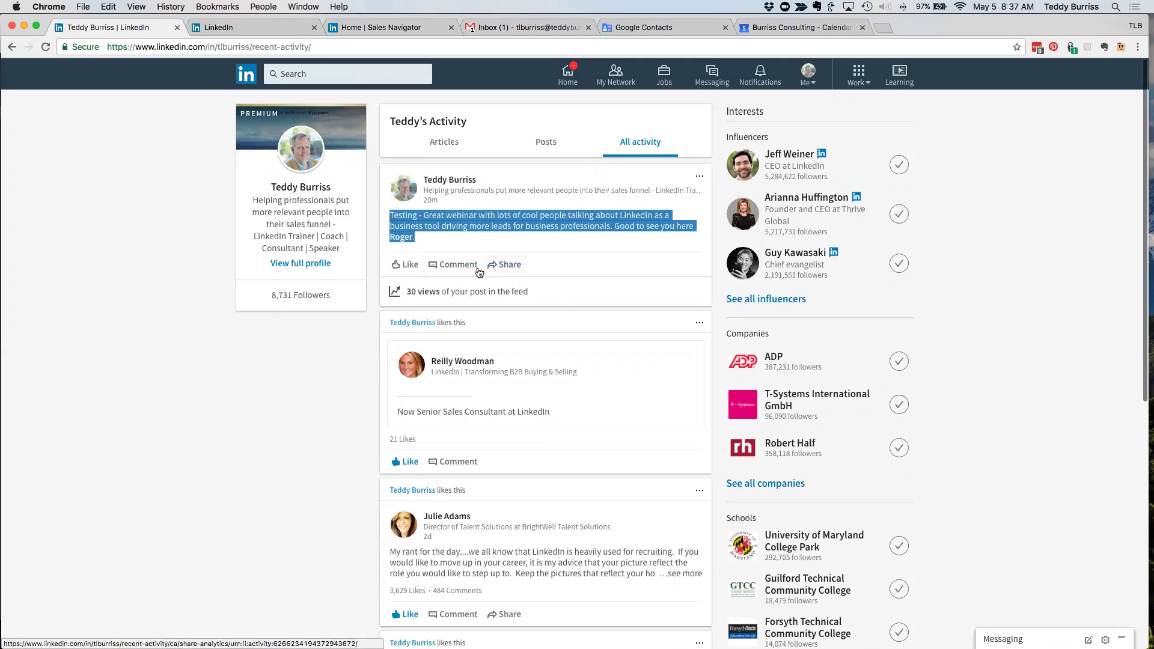
left_click(421, 247)
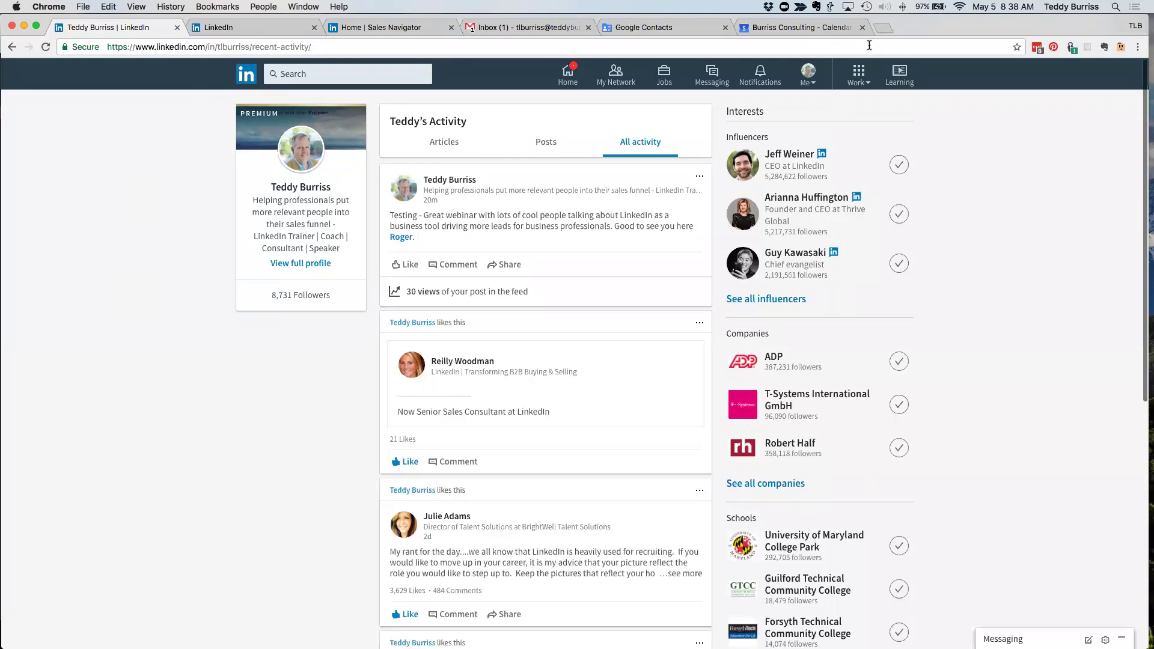
- In a new tab, go to hubspot.com and open the HubSpot Sales Blog
left_click(881, 30)
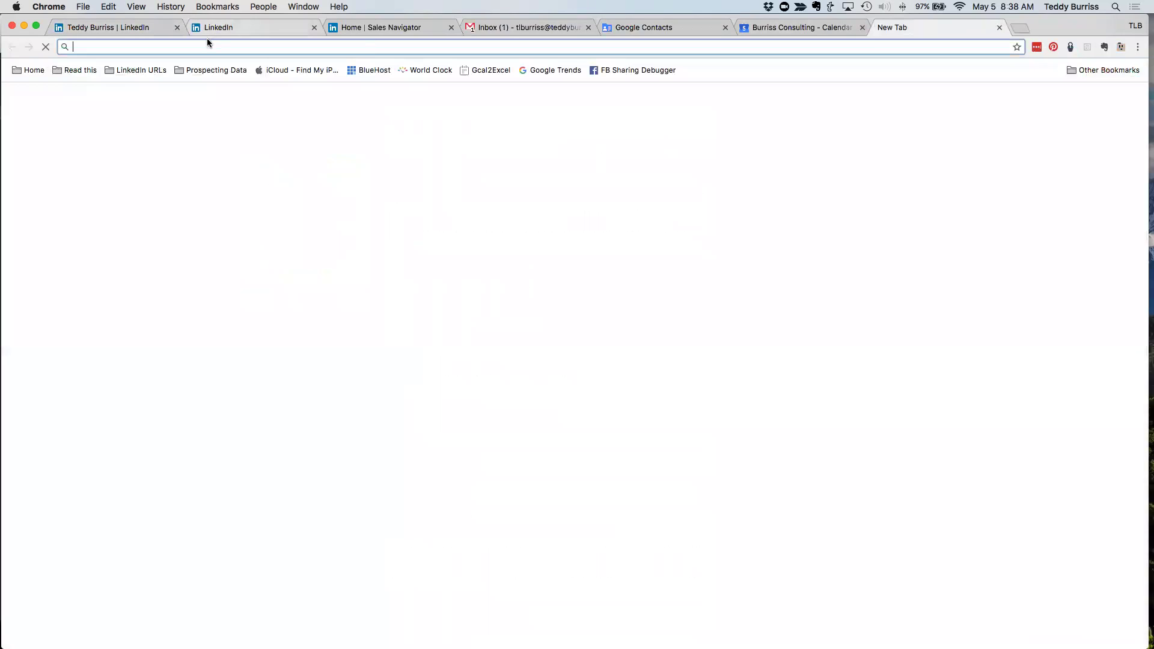
type("hubspot.com")
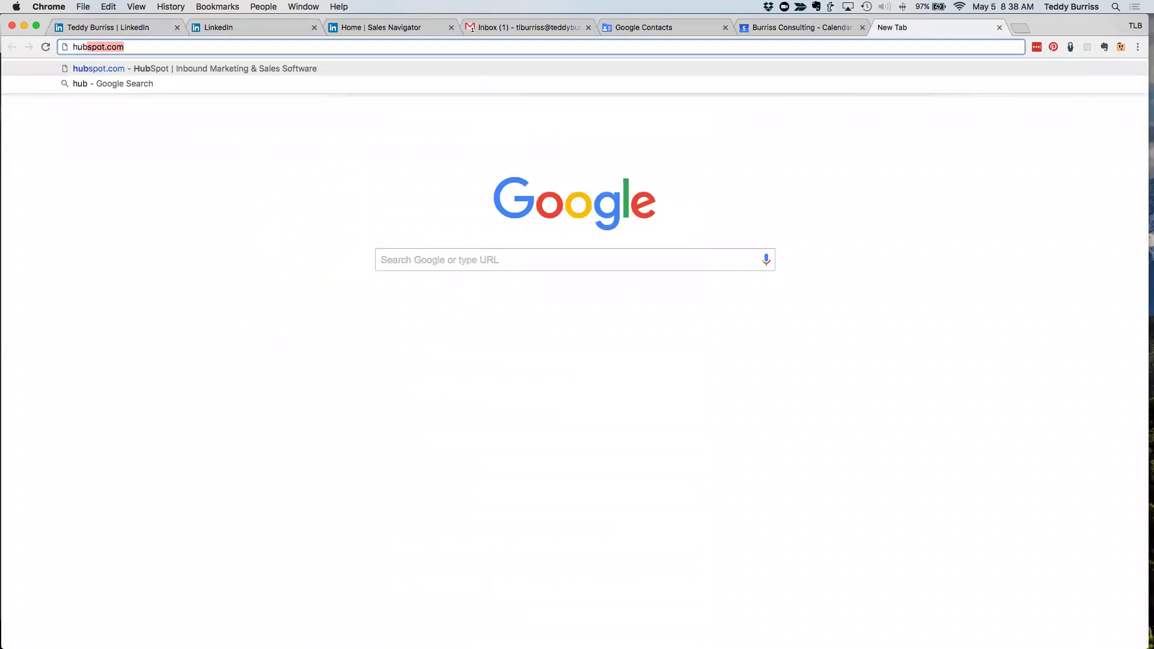
key("Return")
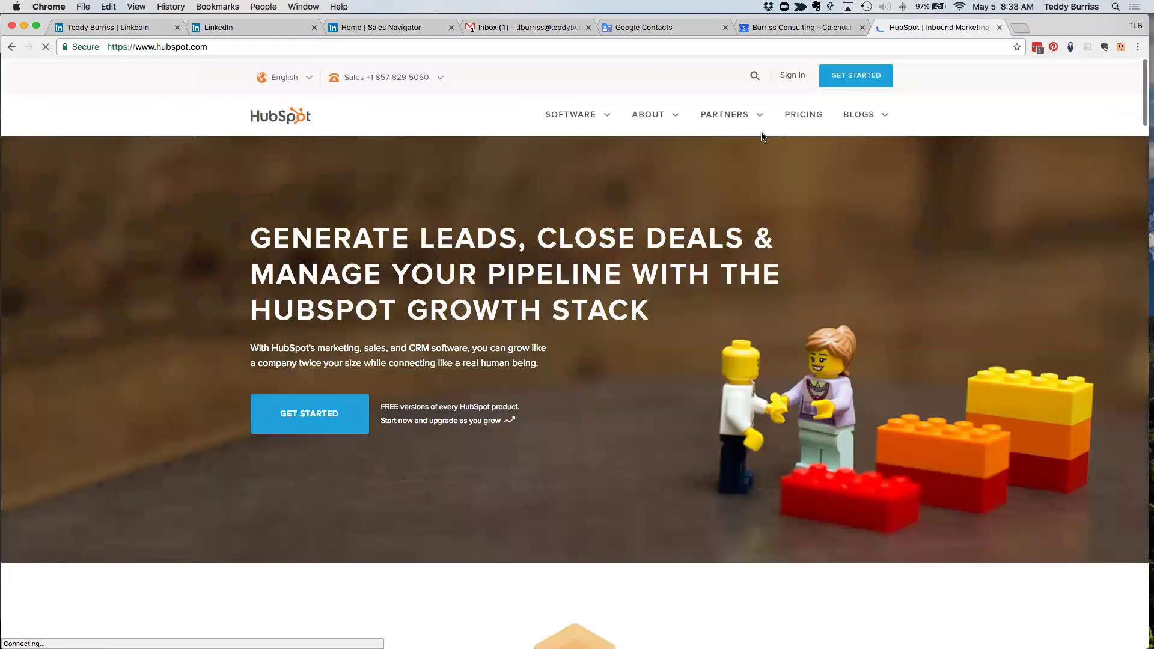
left_click(864, 115)
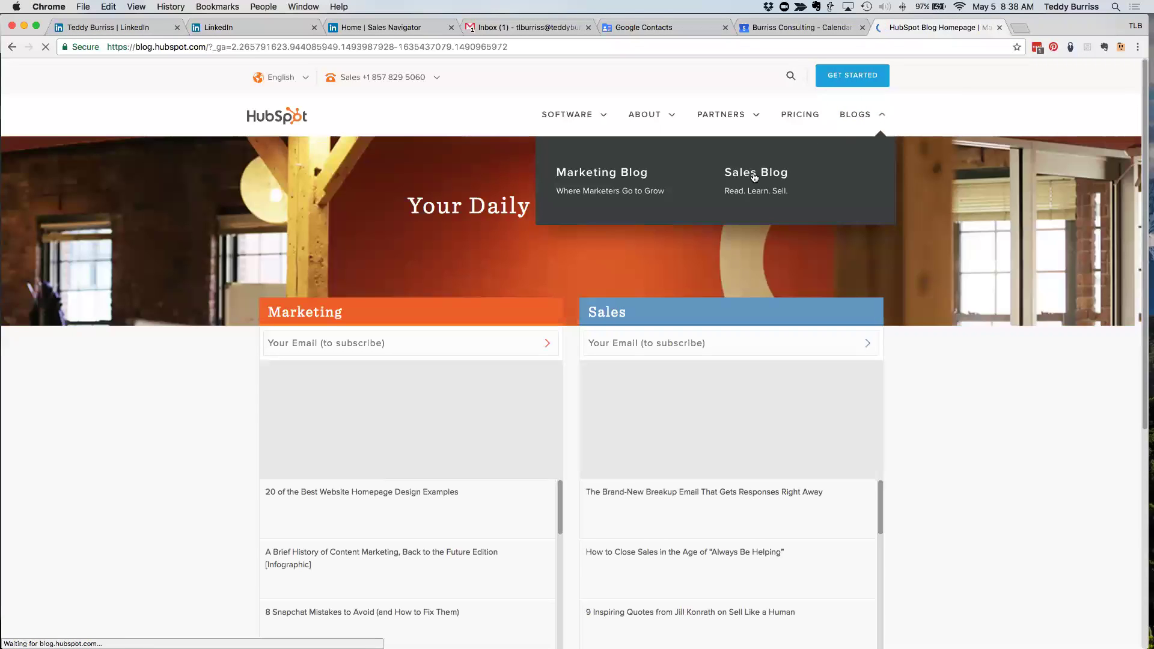
left_click(754, 176)
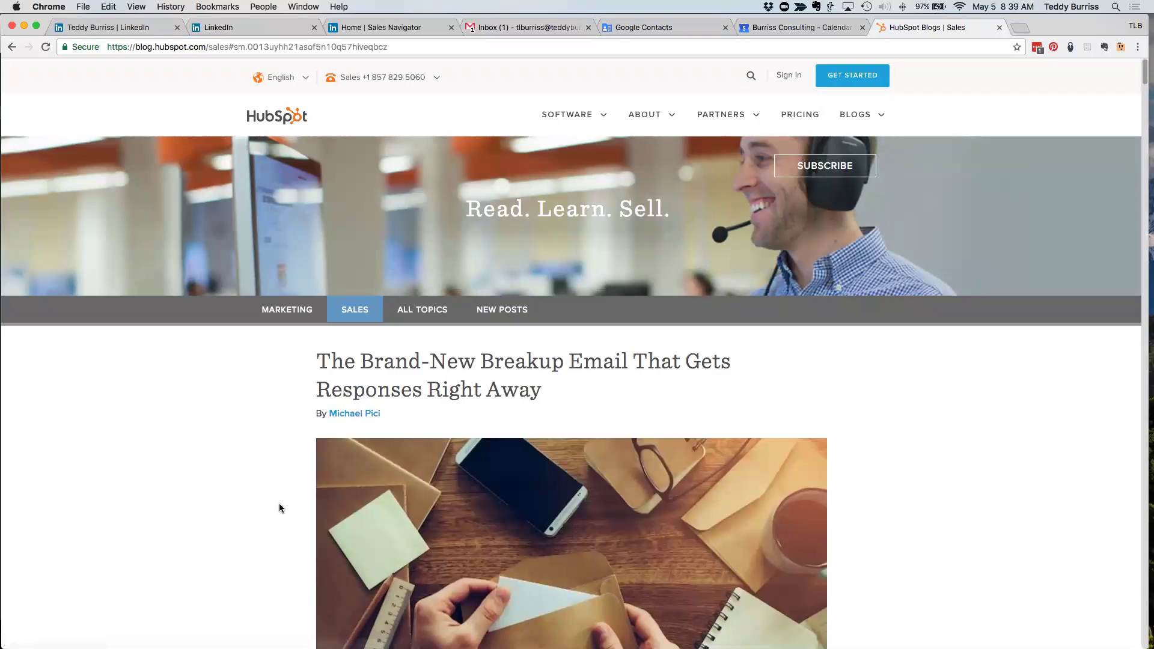
- Open the breakup email article, read through it, and scroll back to the title
scroll(278, 509, "down", 1)
scroll(279, 508, "down", 1)
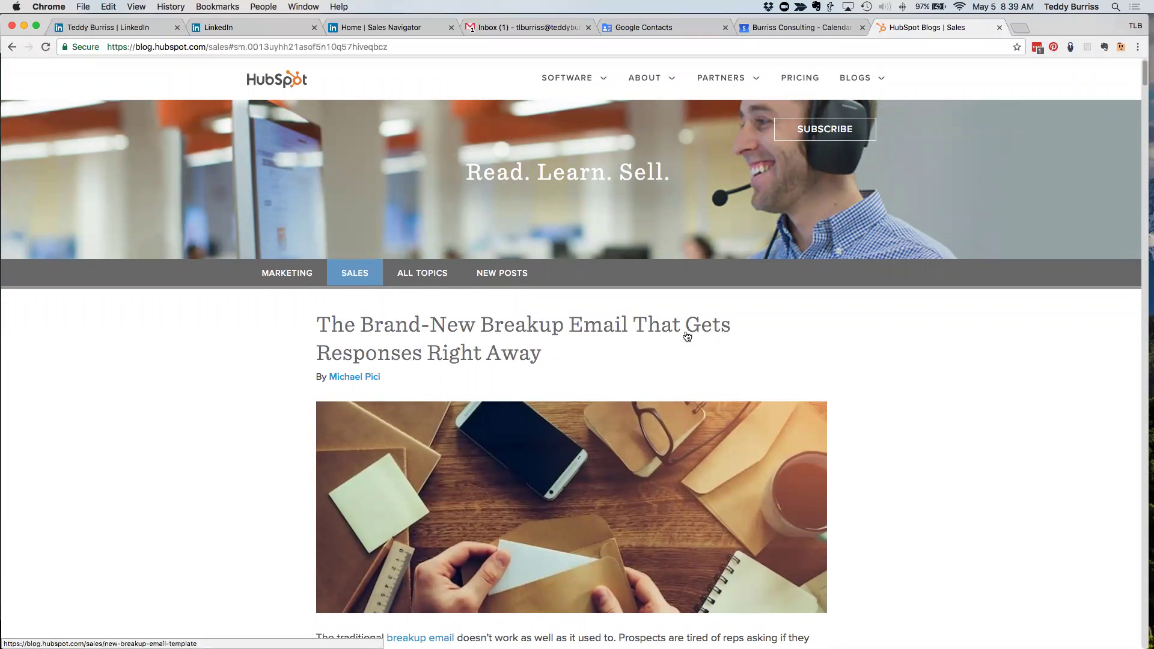
scroll(453, 352, "down", 3)
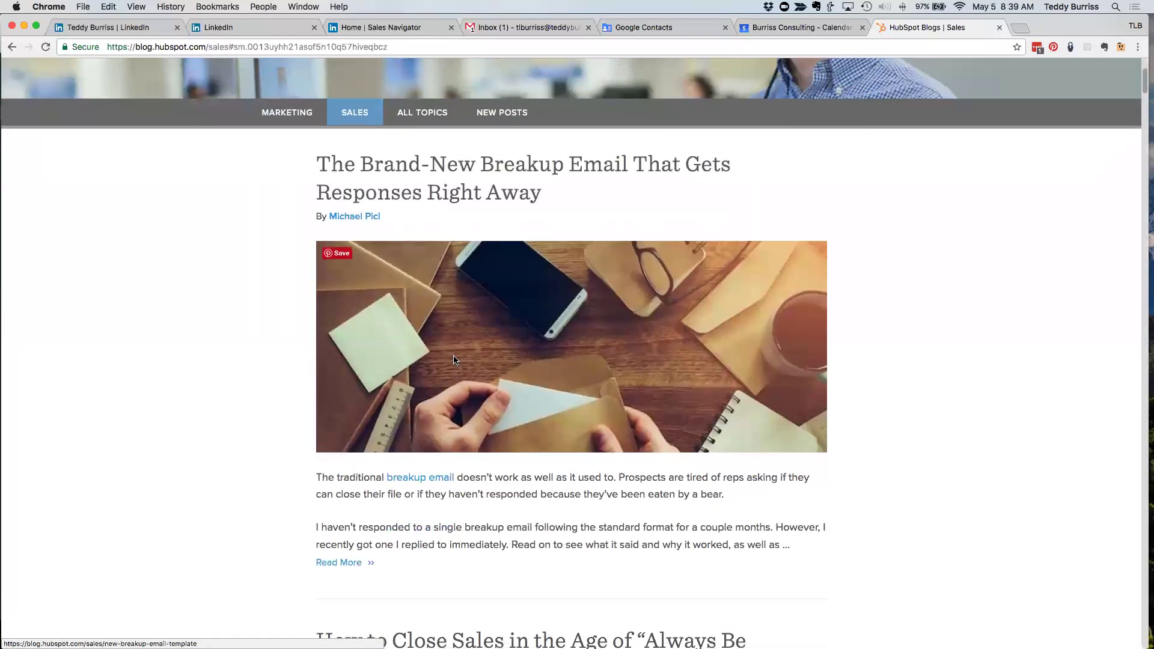
scroll(466, 294, "up", 3)
left_click(467, 313)
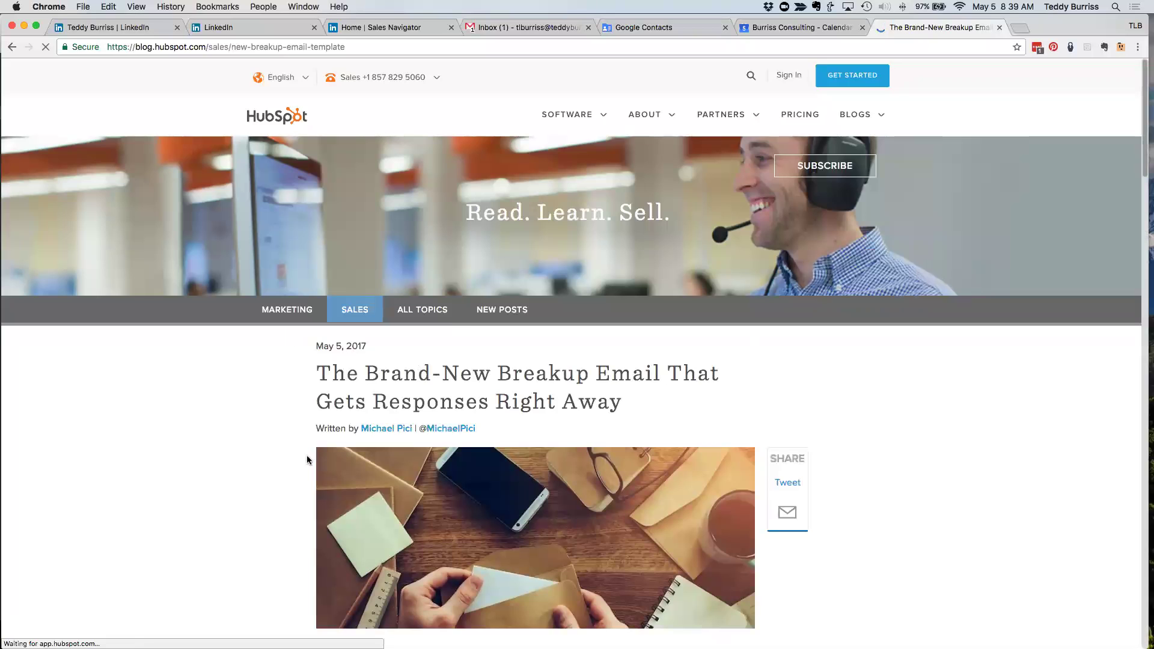
scroll(298, 466, "down", 4)
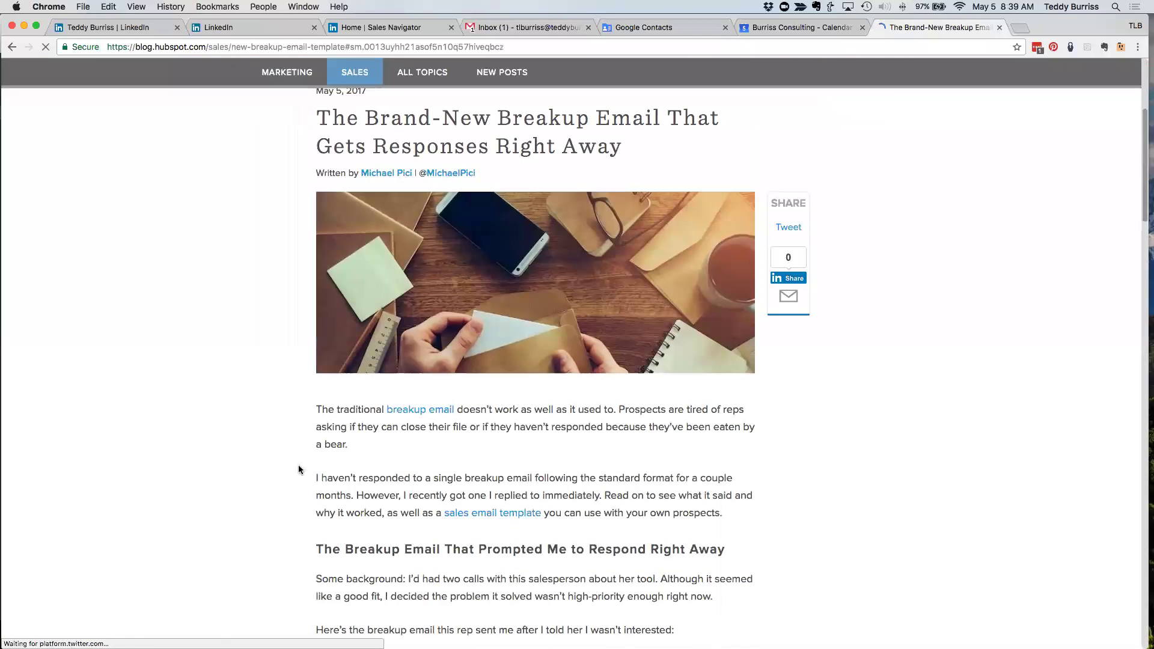
scroll(298, 464, "down", 1)
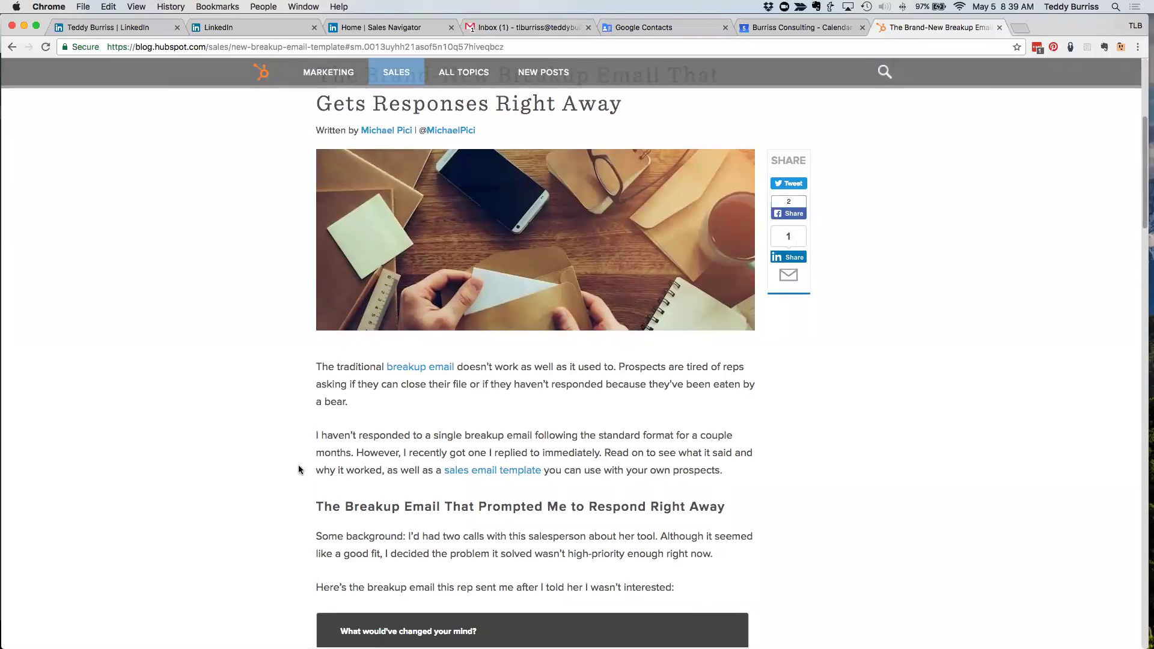
scroll(683, 421, "down", 4)
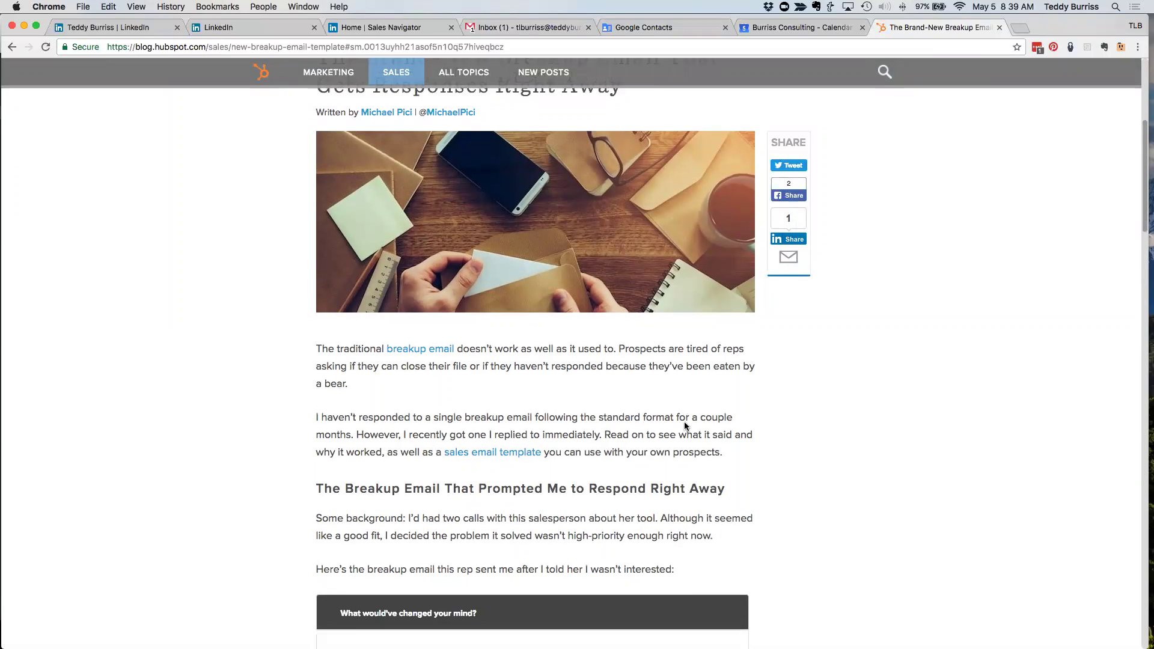
scroll(684, 423, "down", 4)
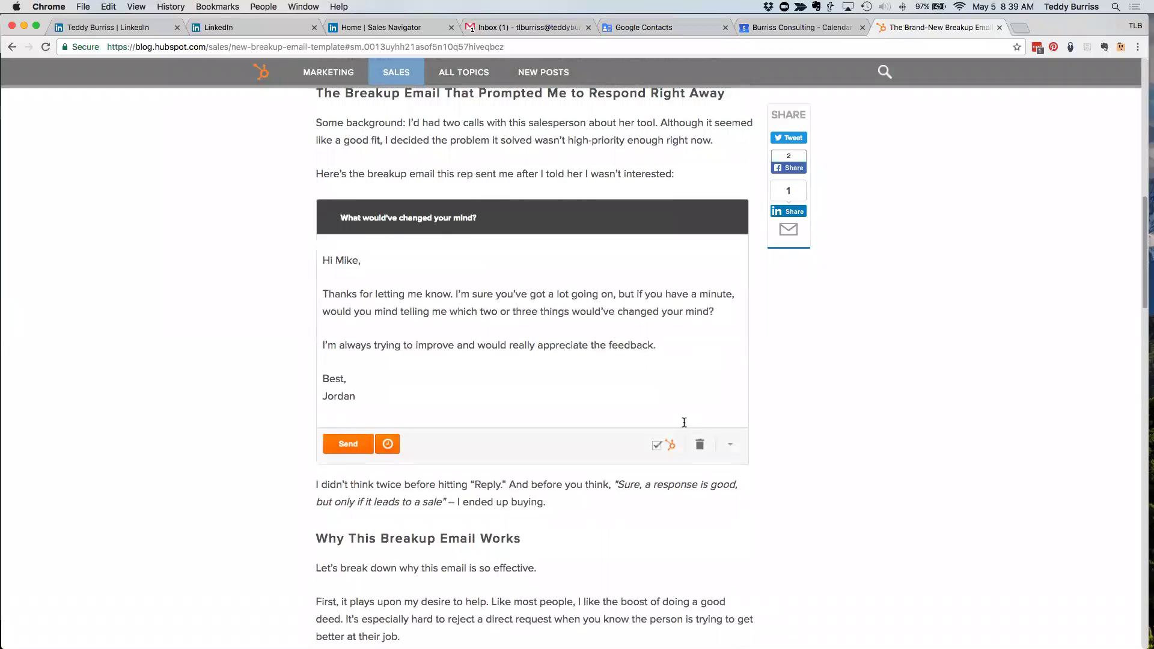
scroll(683, 422, "up", 7)
scroll(683, 422, "up", 4)
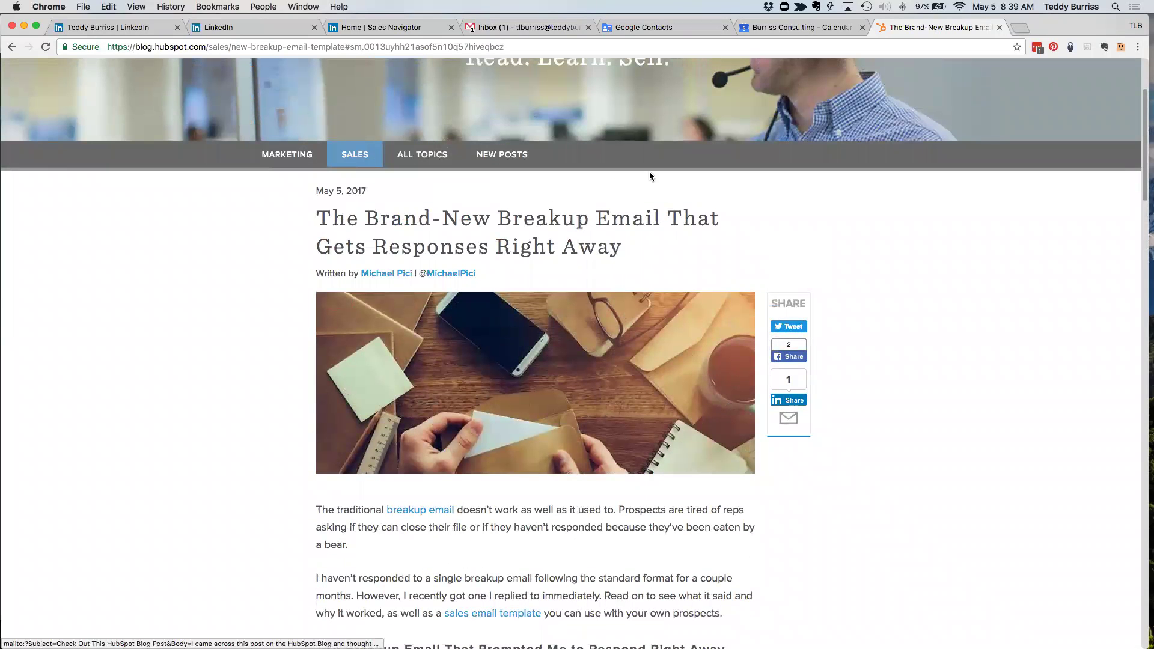
- Open the LinkedIn share popup for the article and compare its preview images
left_click(790, 402)
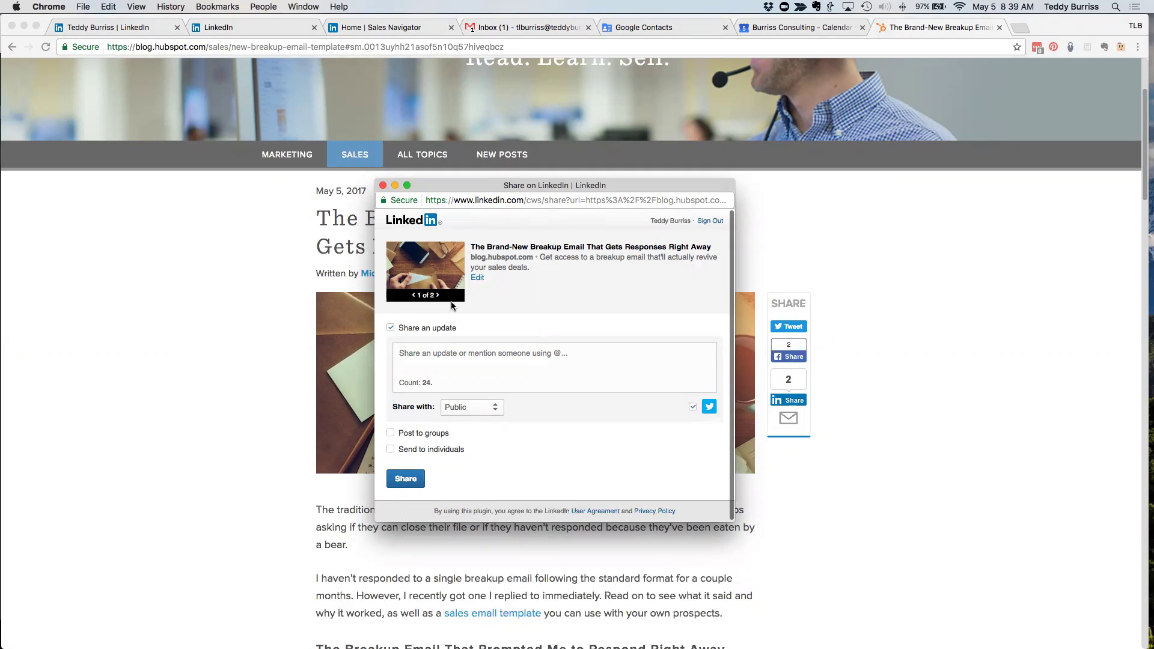
left_click(440, 296)
left_click(414, 297)
left_click_drag(481, 246, 592, 242)
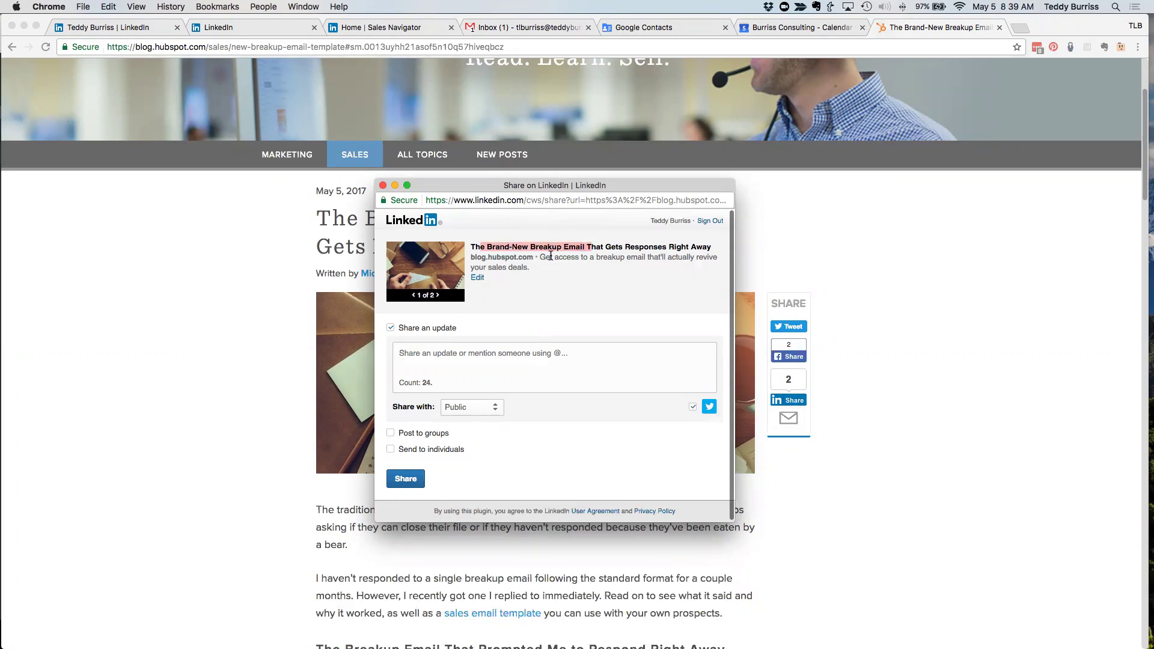
left_click_drag(538, 257, 549, 263)
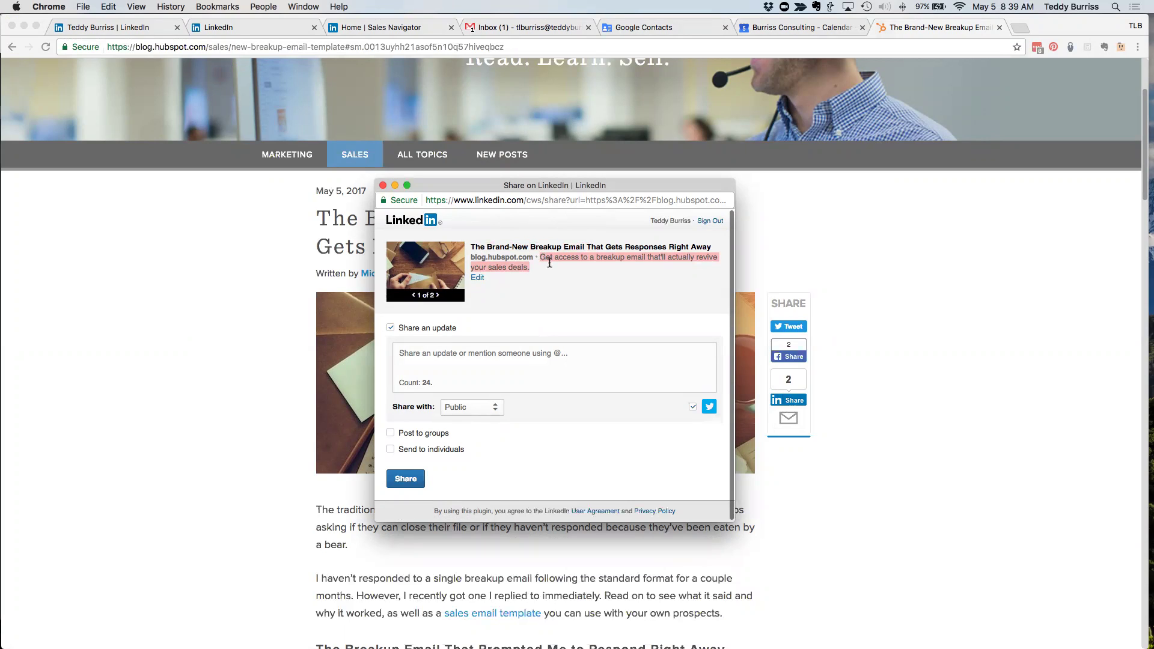
- Try editing the link's title and description, then cancel the edits
left_click(477, 277)
left_click_drag(533, 223, 619, 224)
left_click_drag(505, 260, 549, 262)
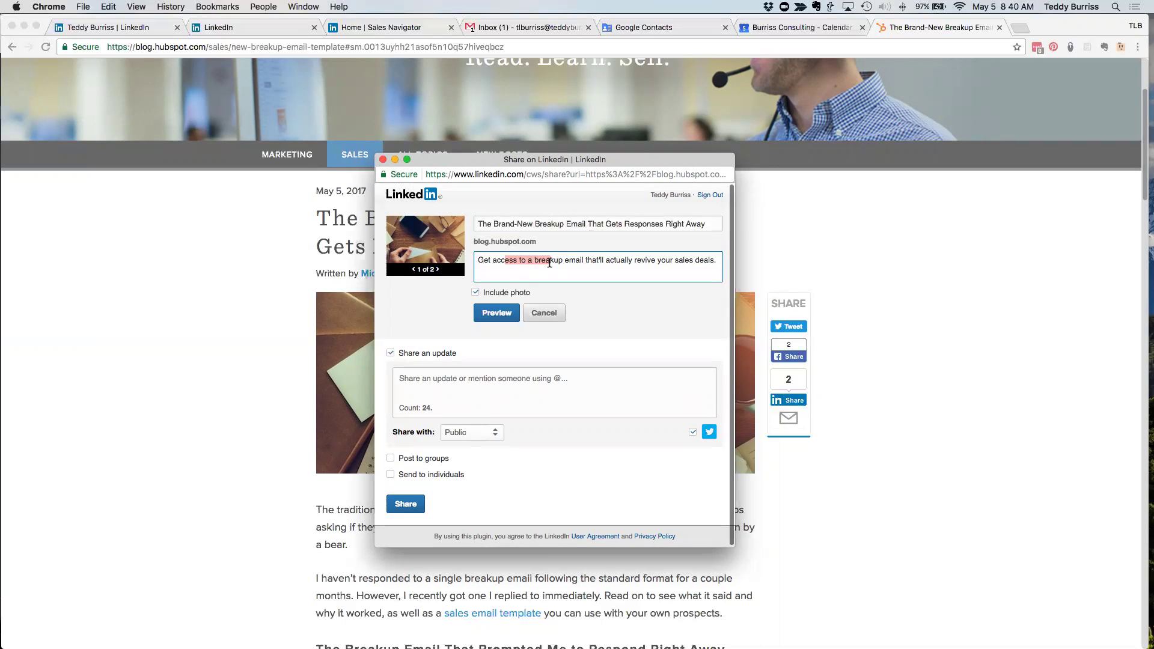
left_click(563, 269)
left_click_drag(476, 260, 627, 255)
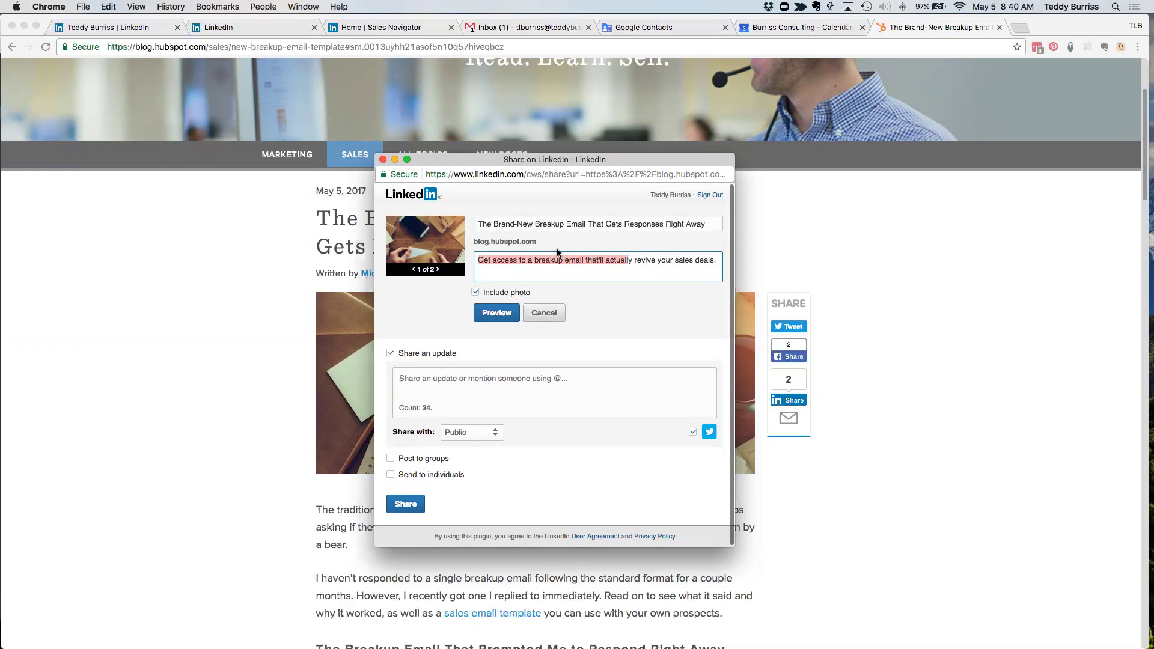
left_click_drag(541, 241, 469, 242)
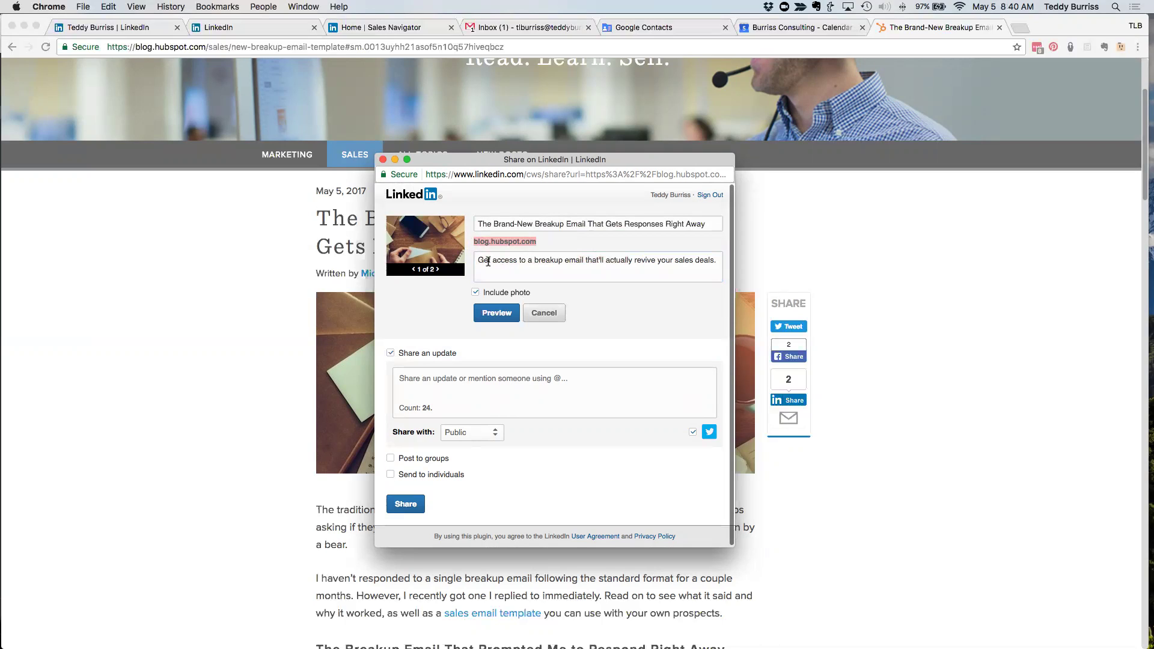
left_click_drag(488, 262, 621, 261)
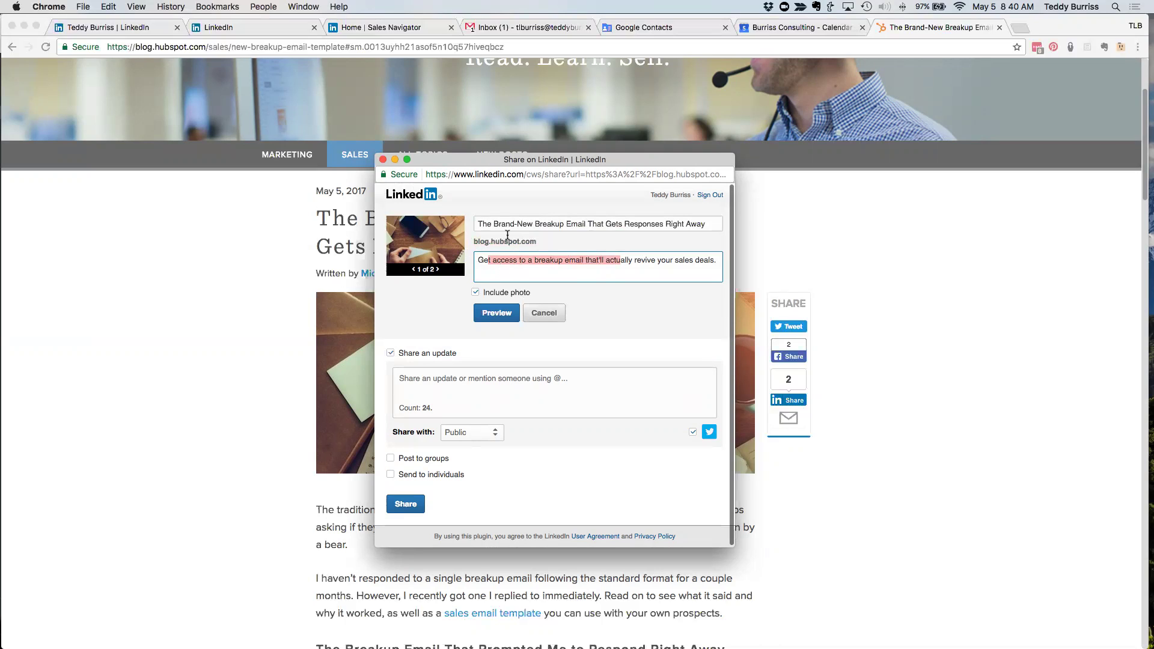
left_click(559, 224)
left_click_drag(559, 224, 662, 224)
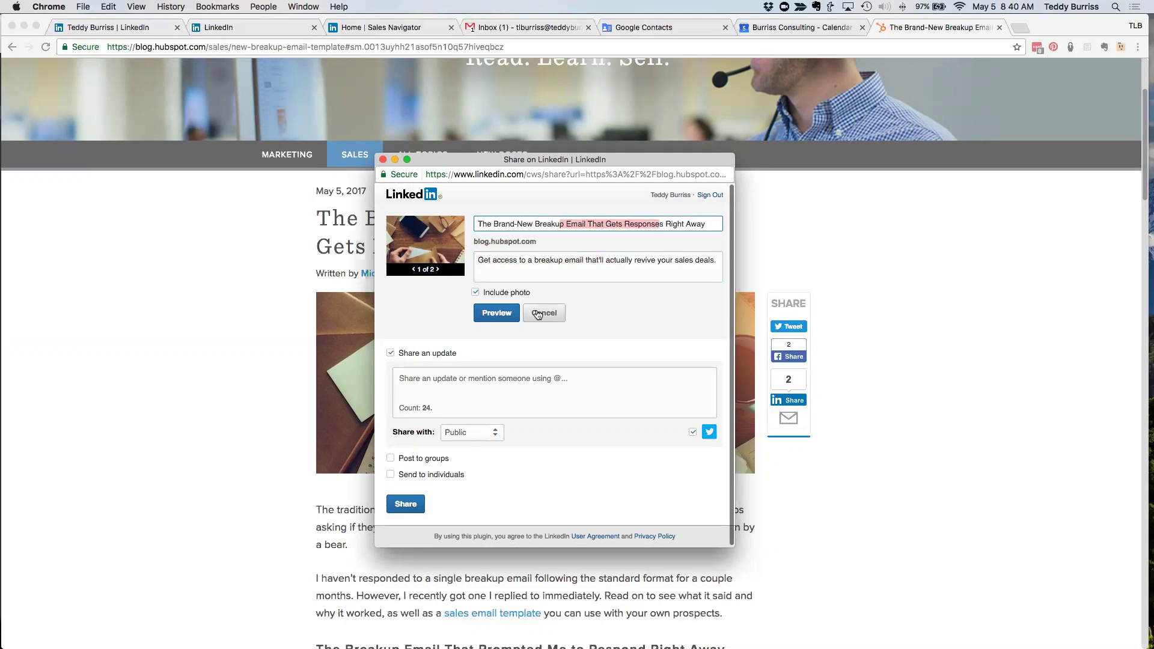
left_click(538, 314)
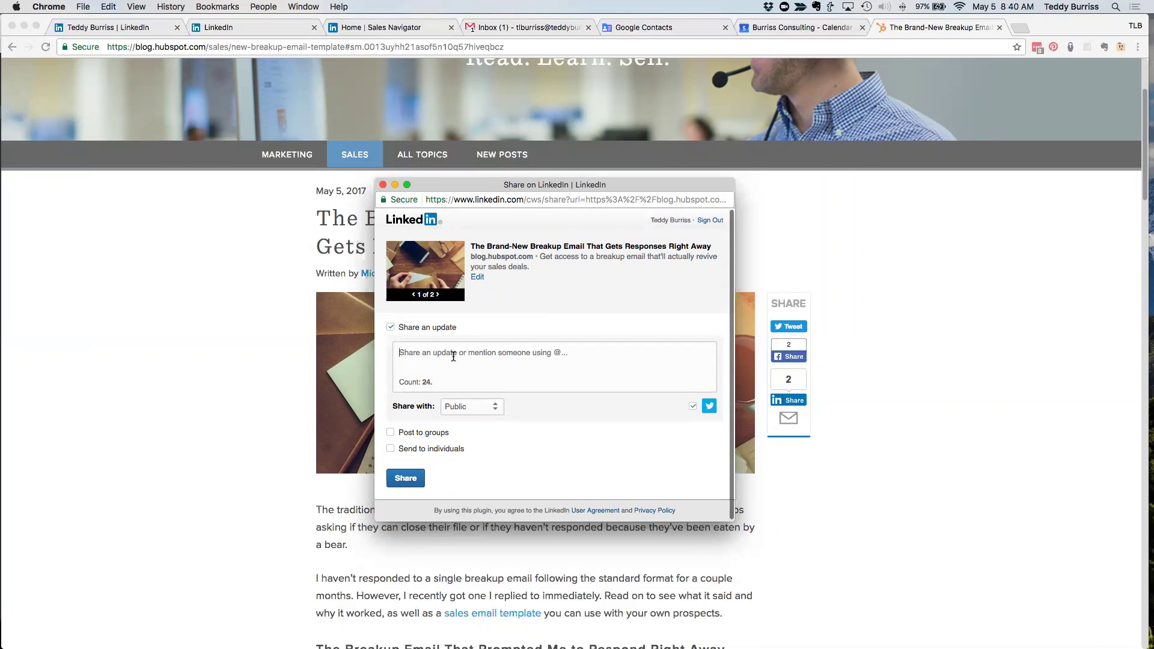
- Write the update 'WHY!!!!!' and turn off cross-posting to Twitter
left_click(454, 356)
type("WHY!!!!!")
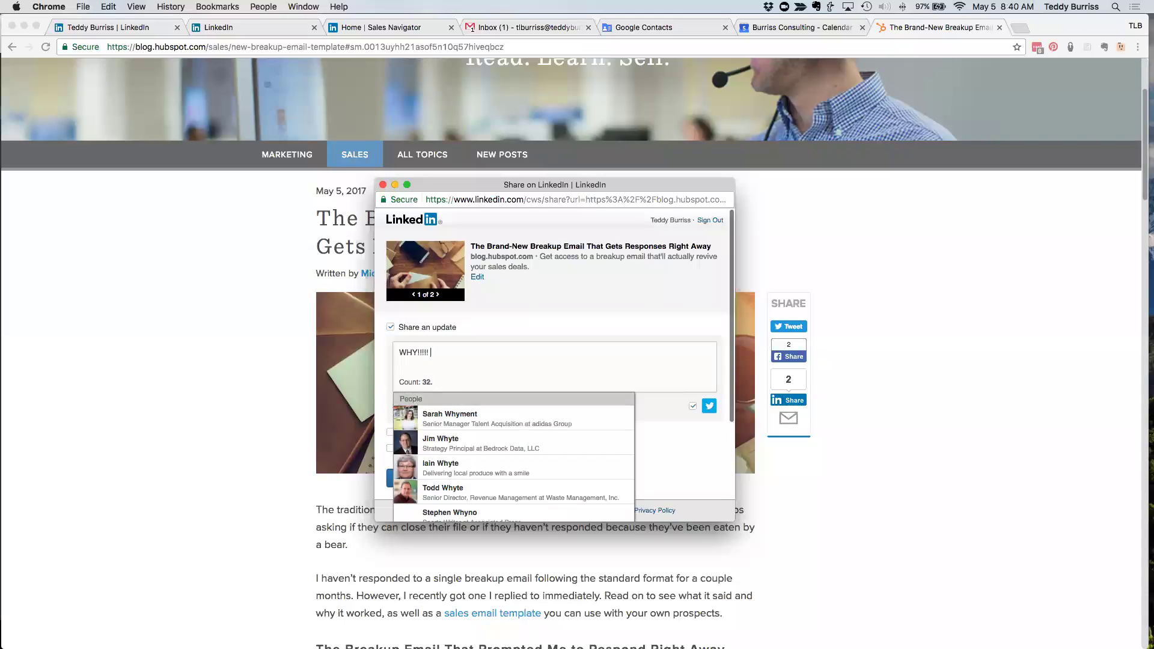
left_click(413, 353)
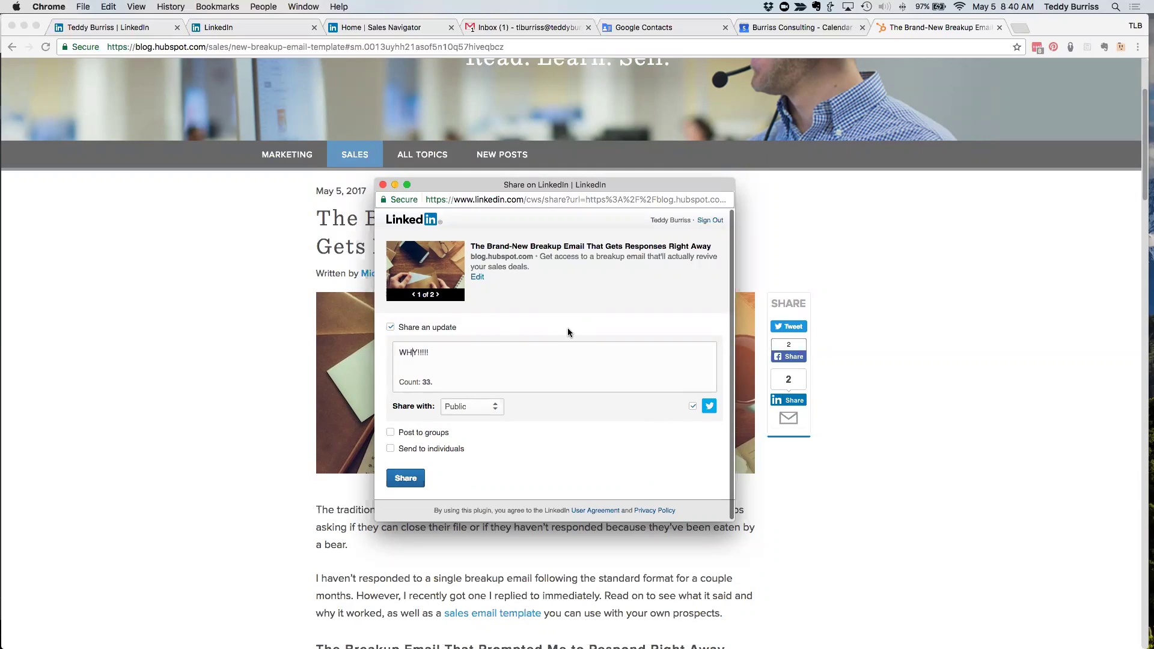
left_click(692, 407)
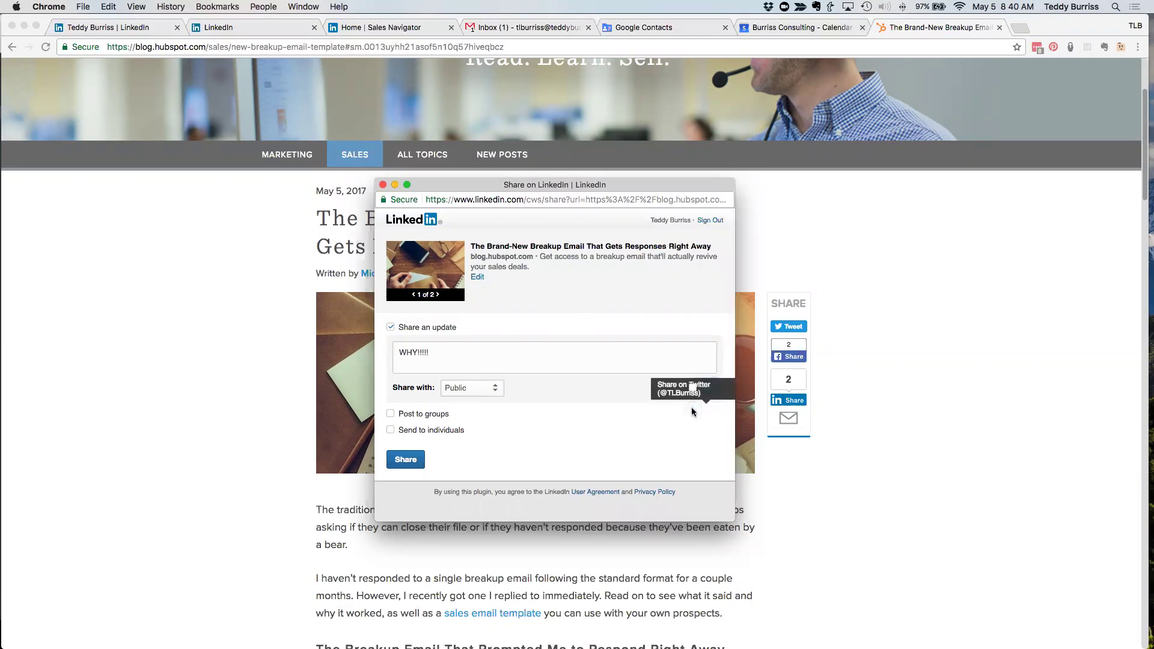
type("@")
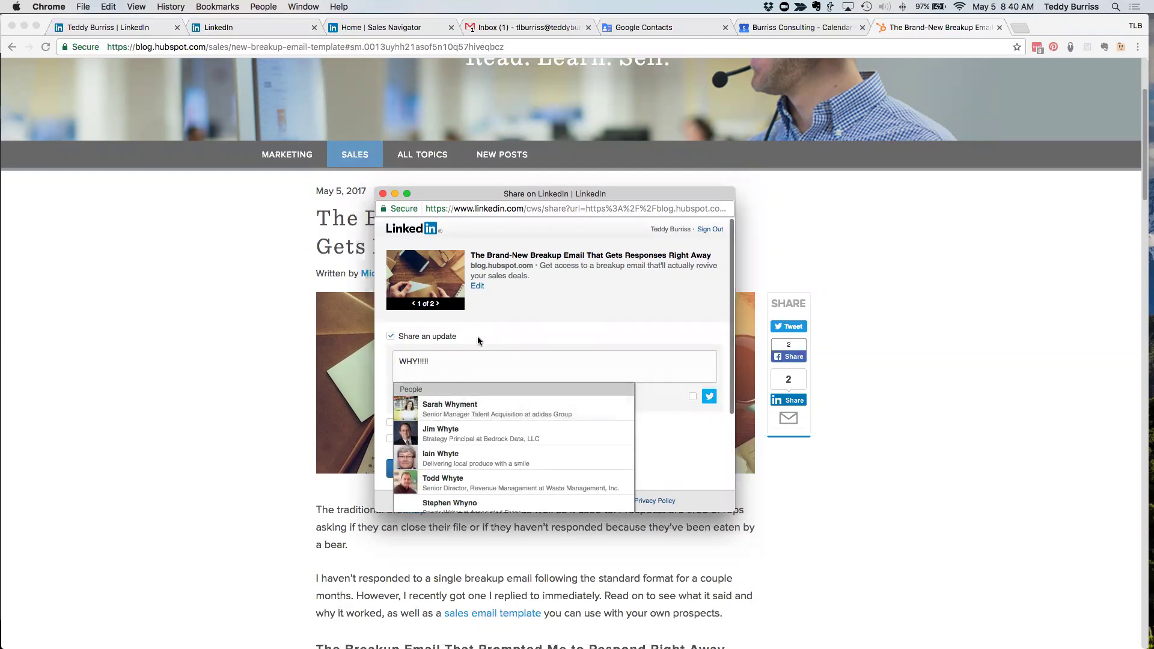
key("BackSpace")
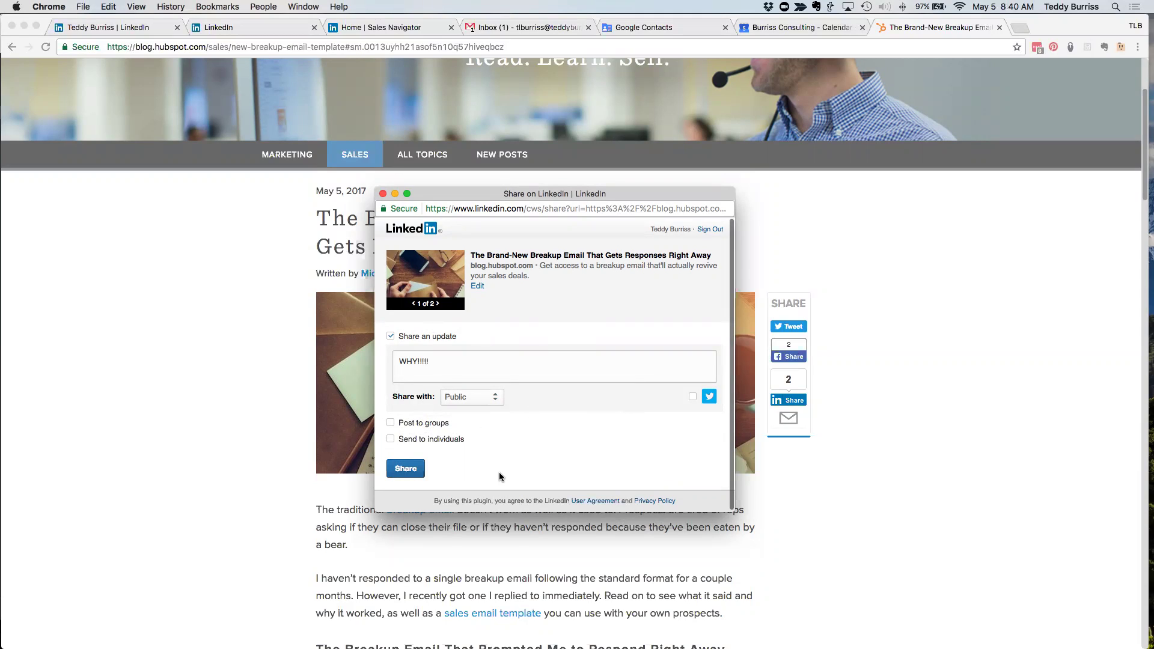
- Enable Post to groups and add the ATD - Piedmont Chapter group via an 'atd' search
left_click(391, 422)
left_click(520, 391)
type("atd")
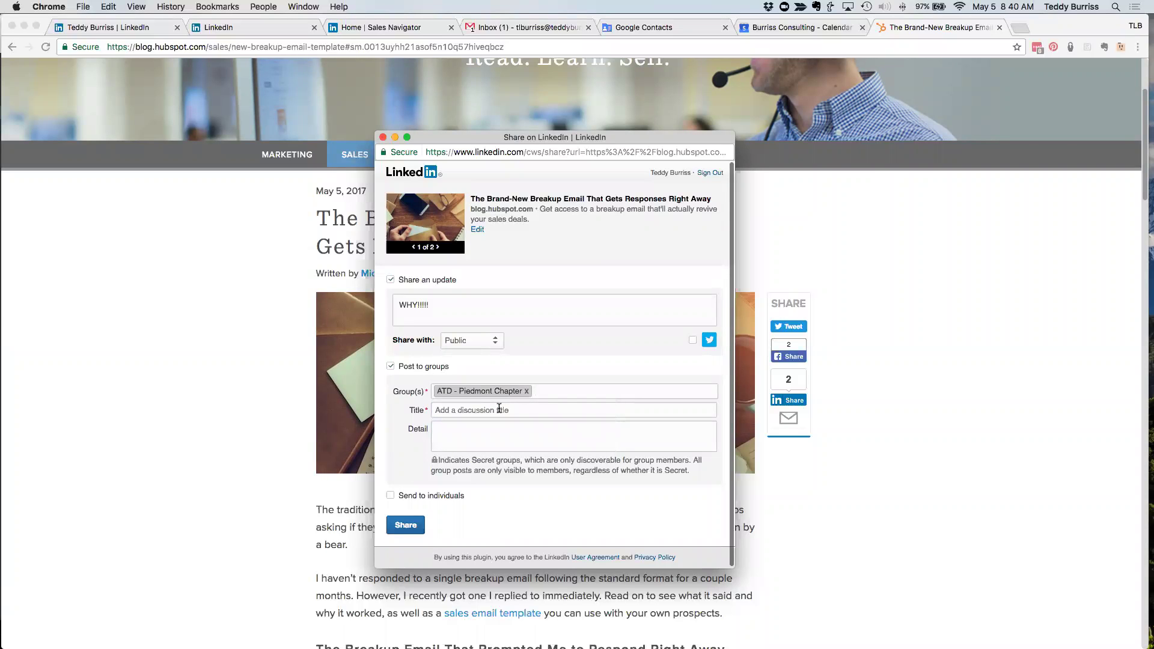
type("nc")
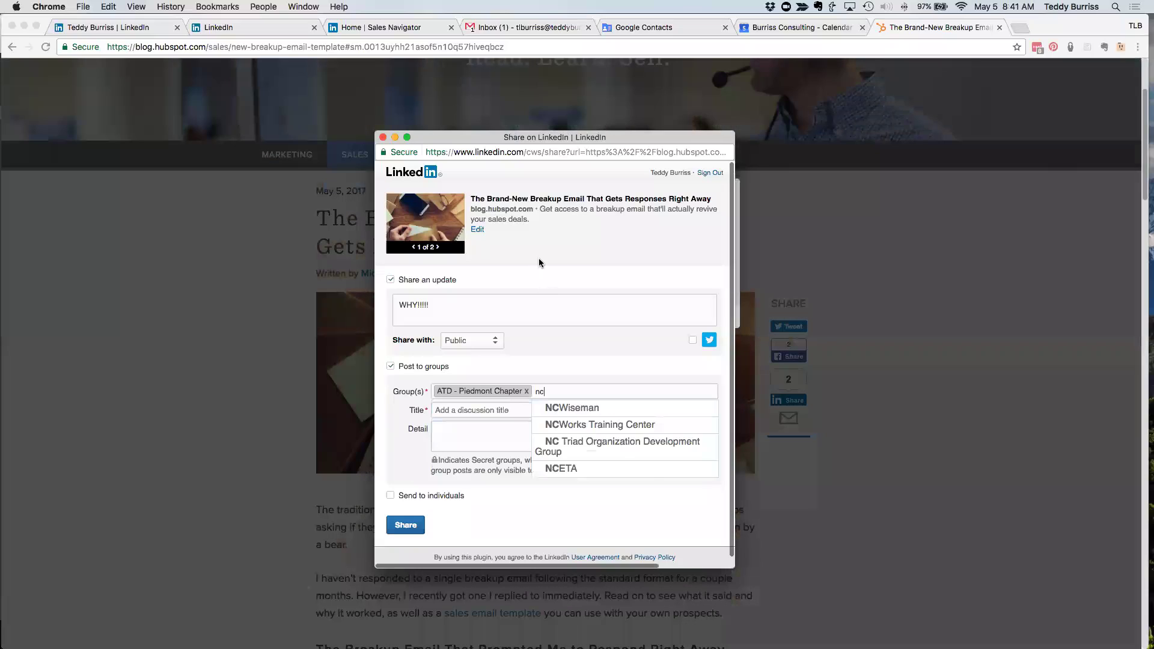
left_click(539, 258)
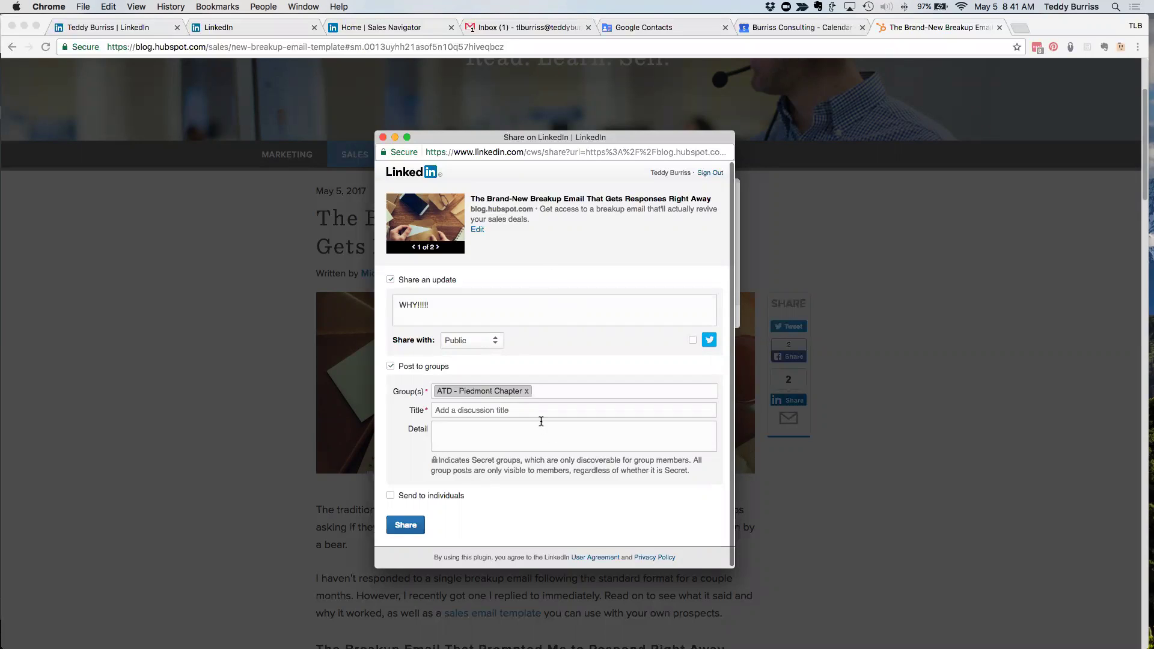
- Switch from group posting to sending to one contact with the message 'dude read this'
left_click(391, 367)
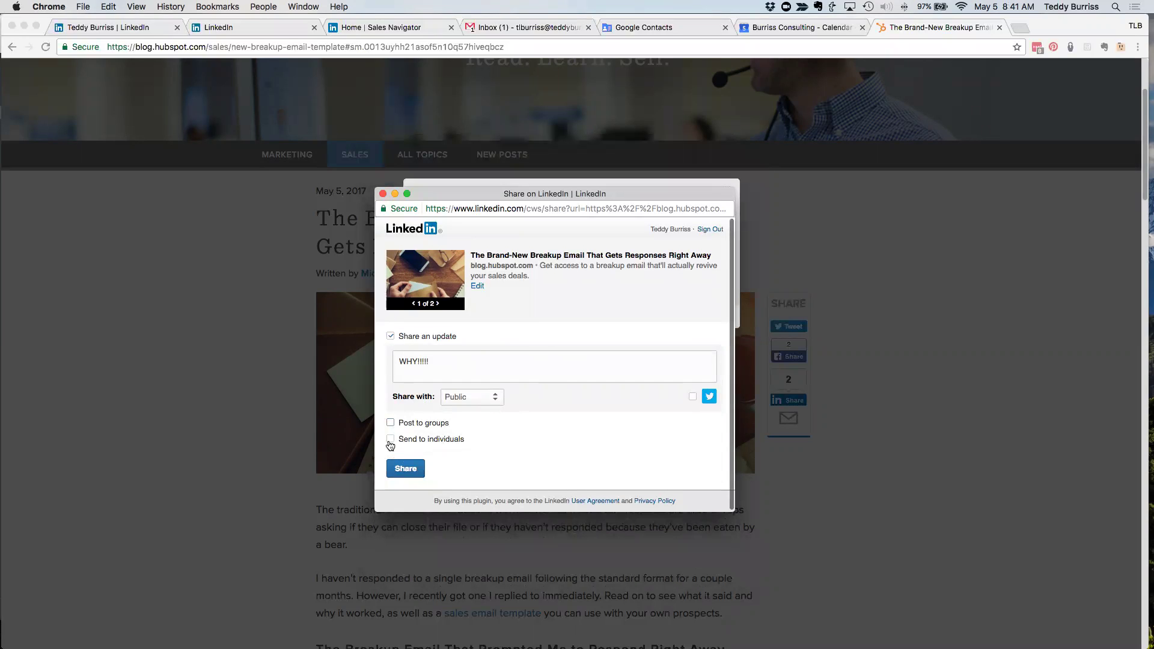
left_click(391, 439)
left_click(497, 429)
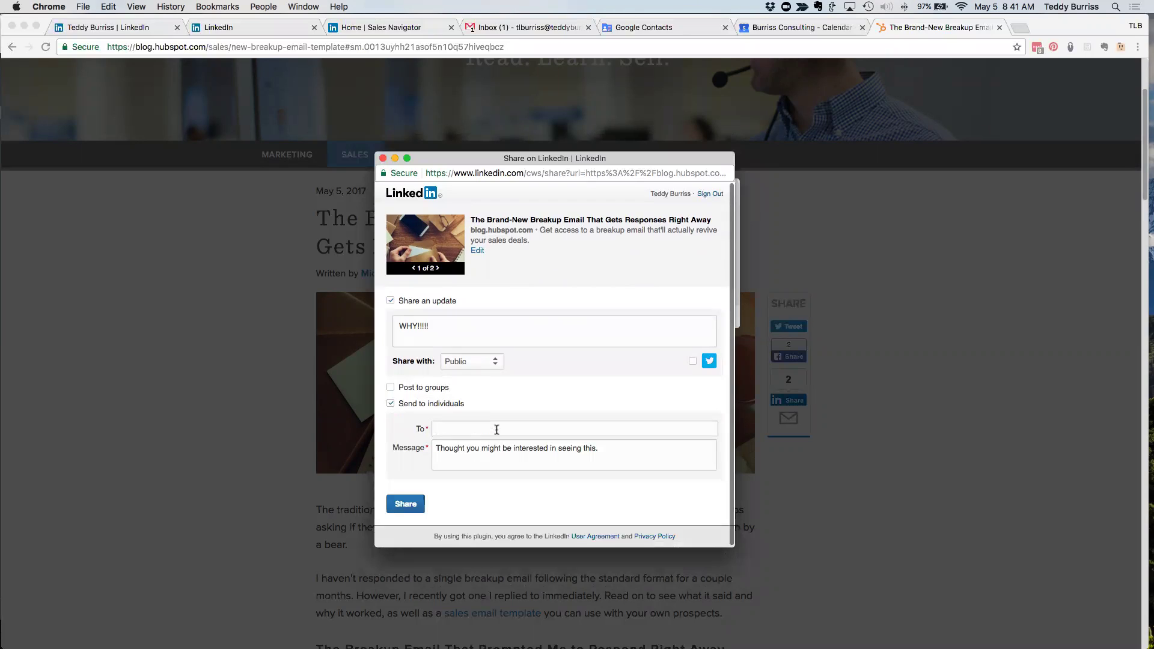
type("roger b")
left_click(488, 454)
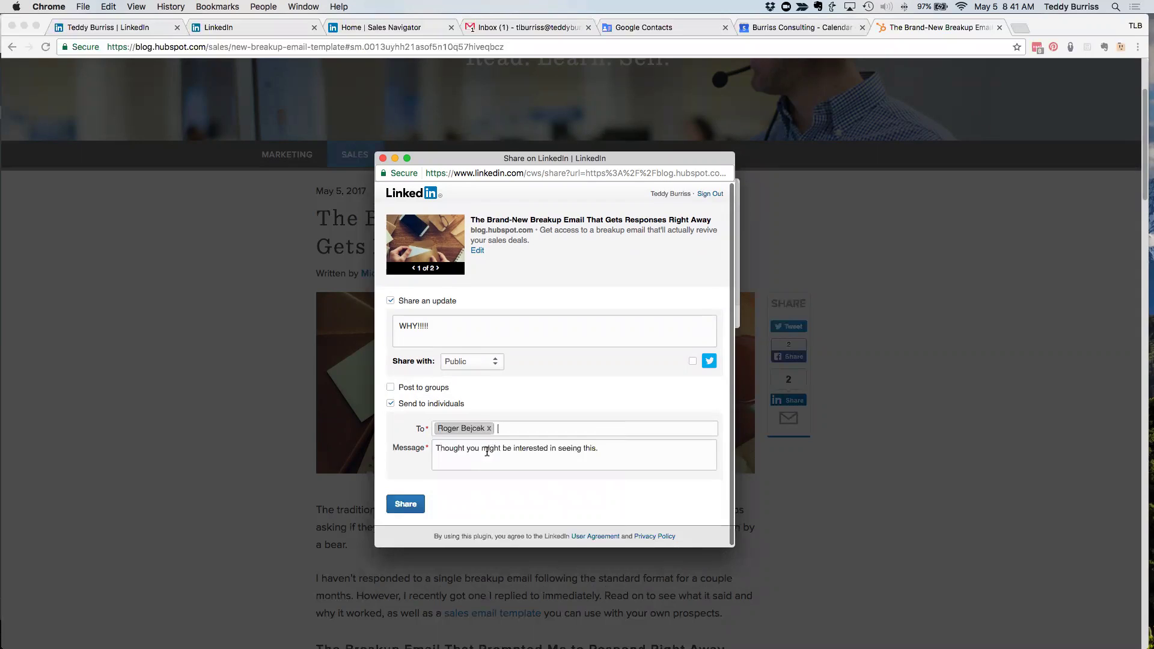
left_click(505, 451)
type("Dude")
key("super+a")
type("dudee")
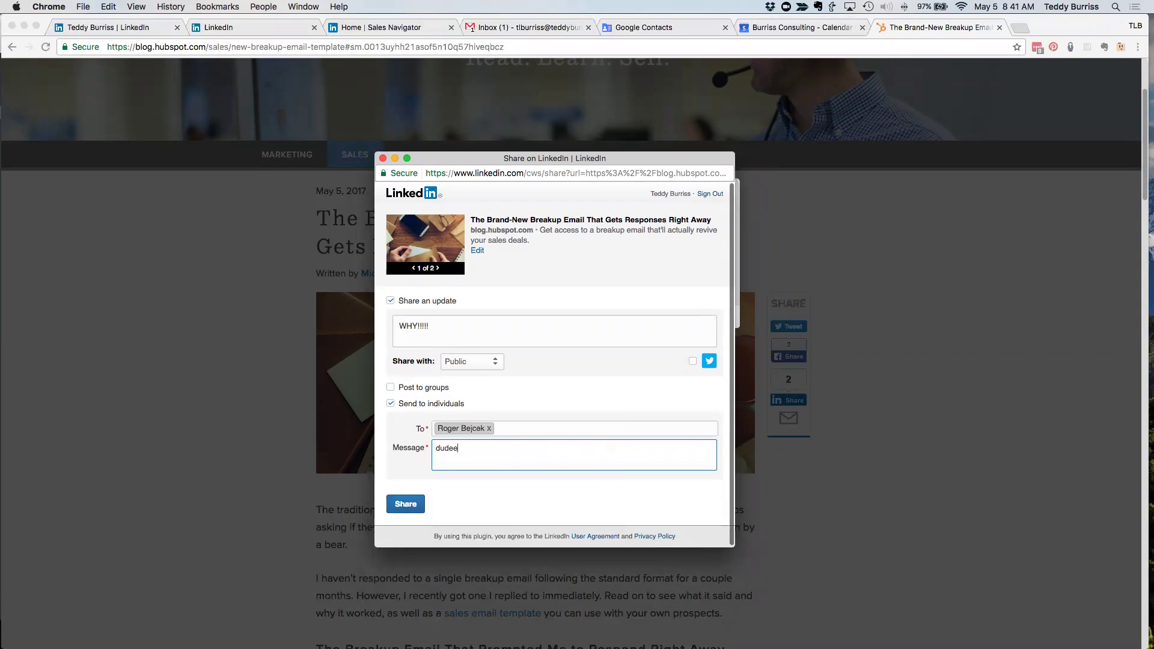
key("BackSpace")
type(" read this")
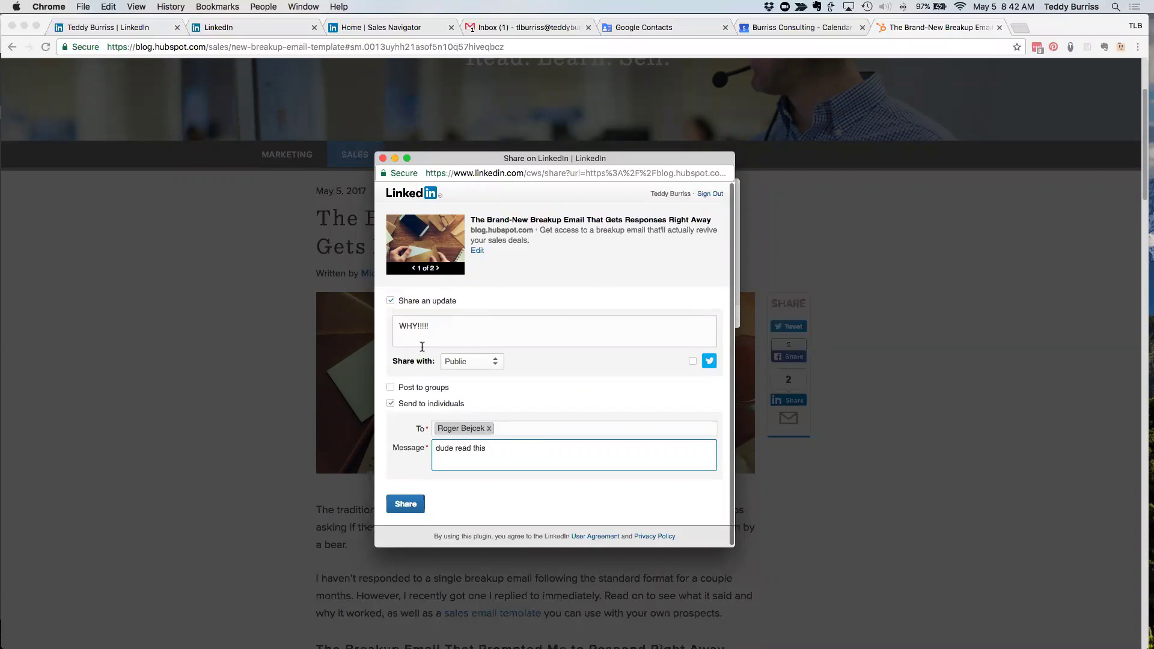
left_click(391, 300)
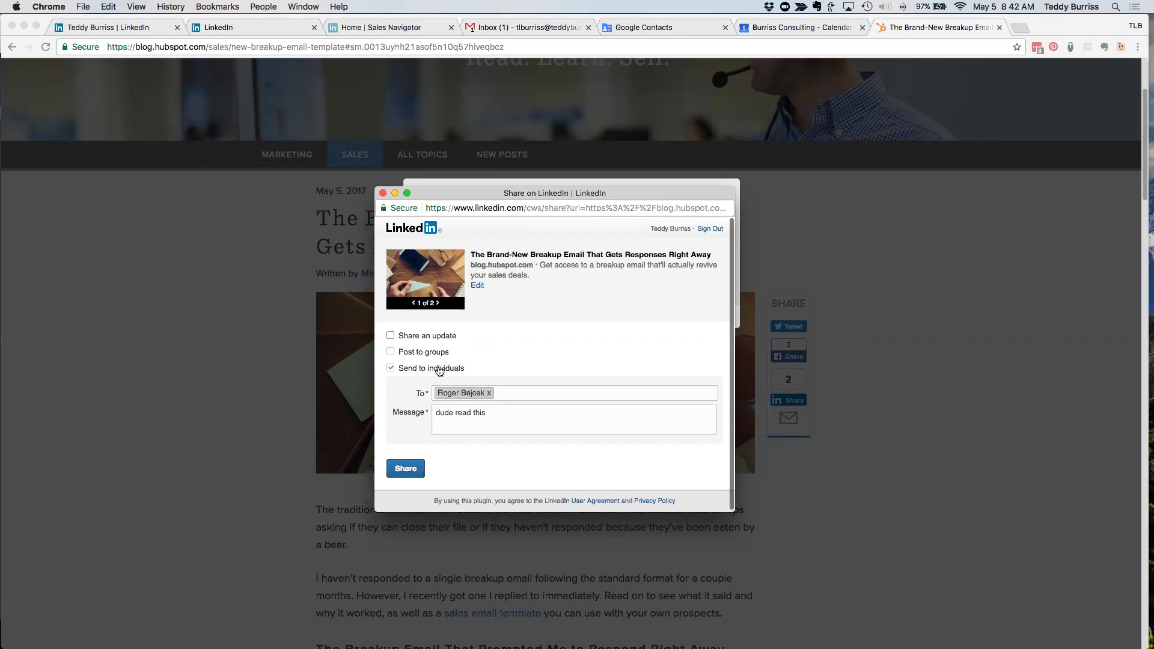
- Send the article share, close the confirmation, and dismiss the blog's subscribe prompt
left_click(402, 473)
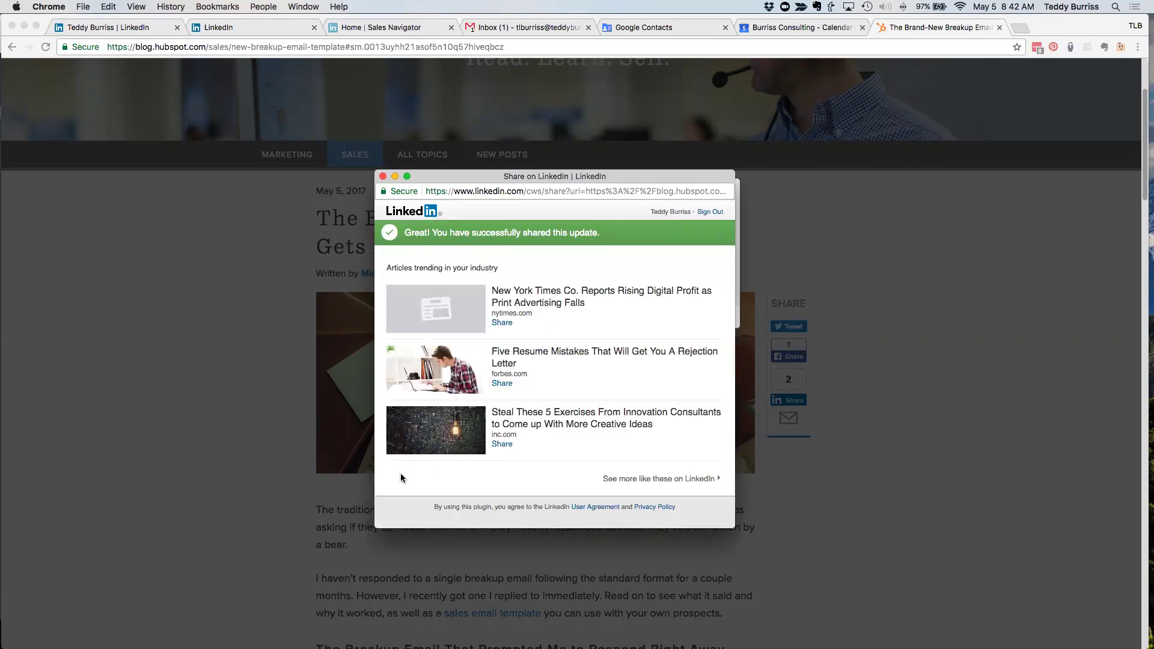
left_click(383, 180)
left_click(727, 189)
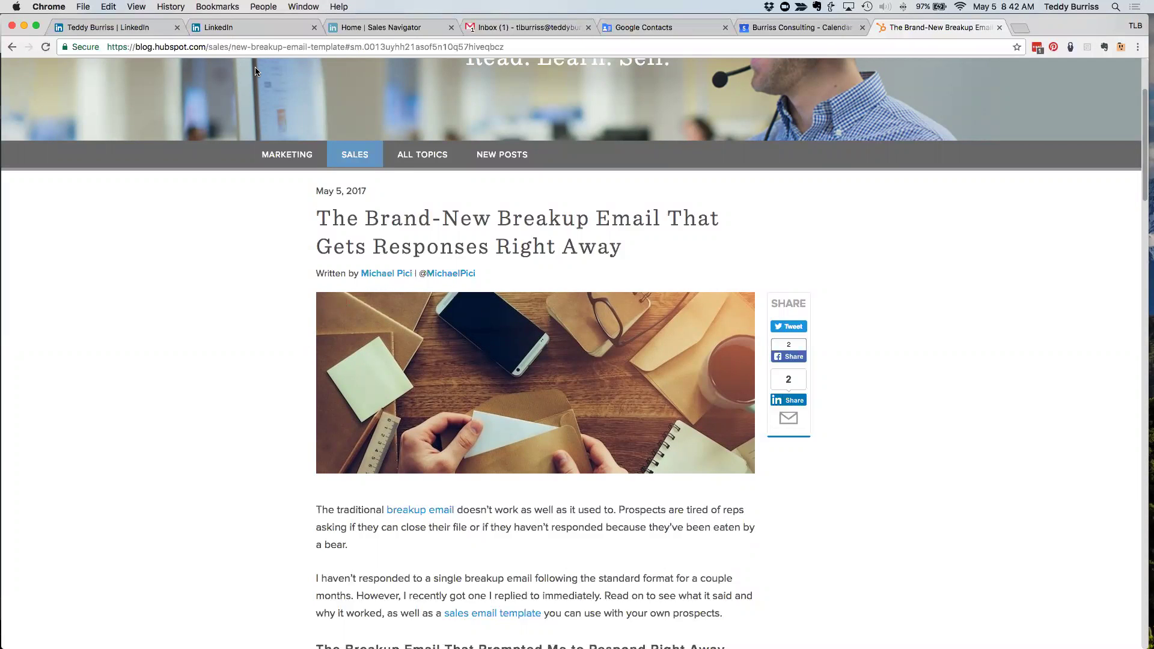
- Copy the article's web address and go to the LinkedIn home feed
left_click(155, 29)
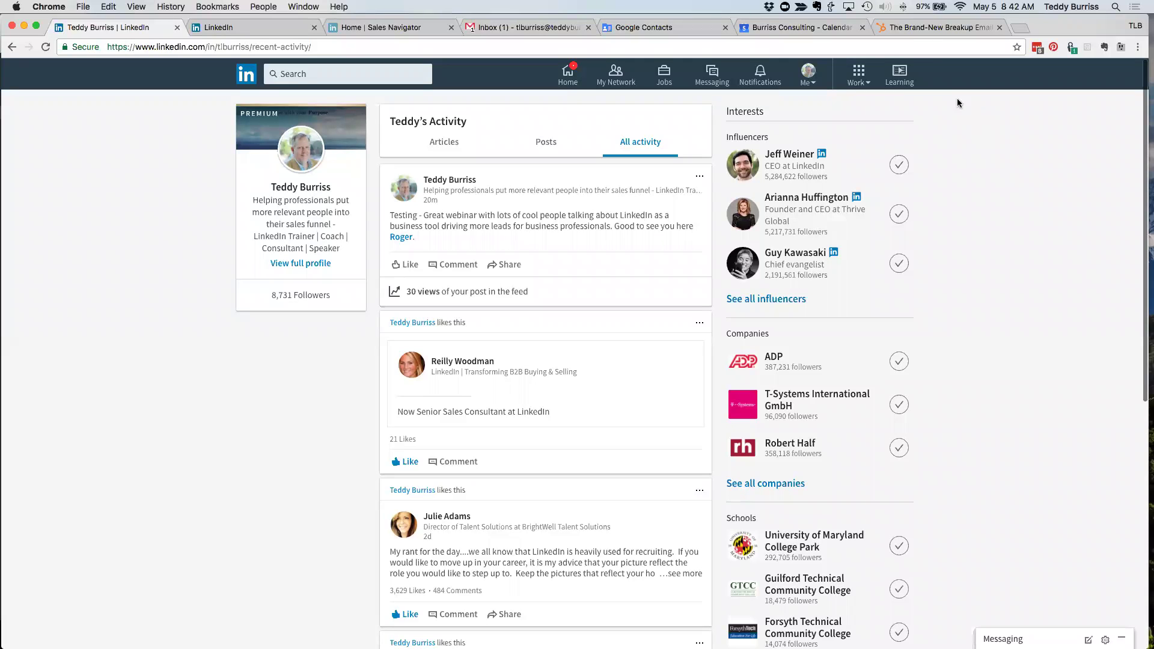
left_click(922, 31)
left_click(507, 48)
key("super+c")
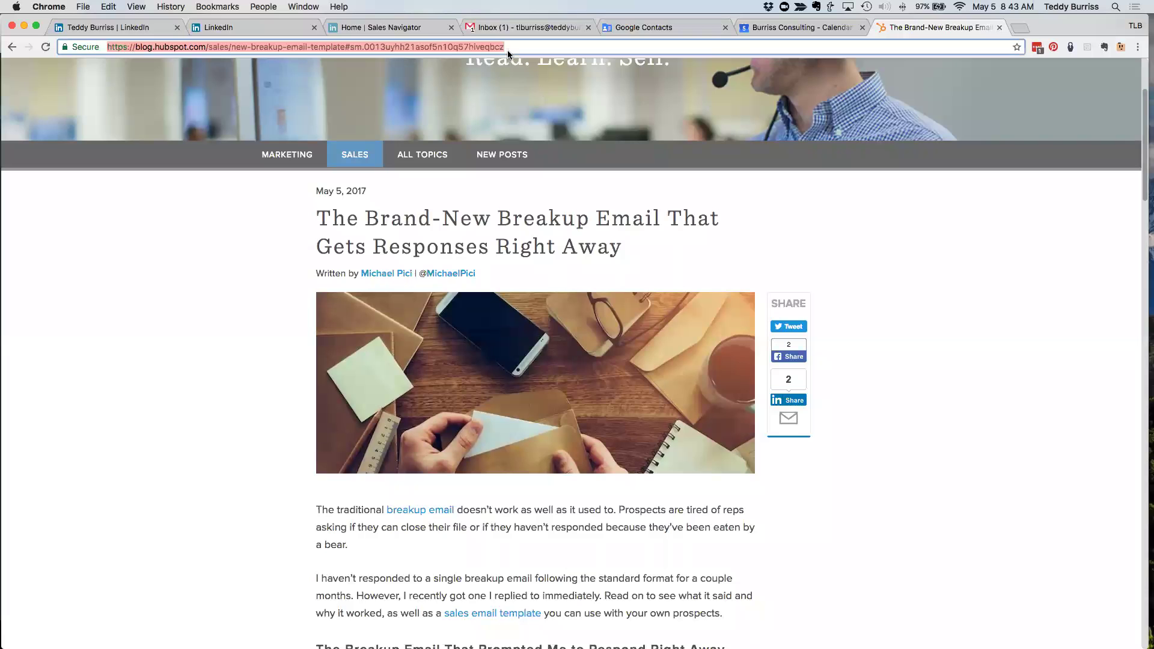
left_click(121, 32)
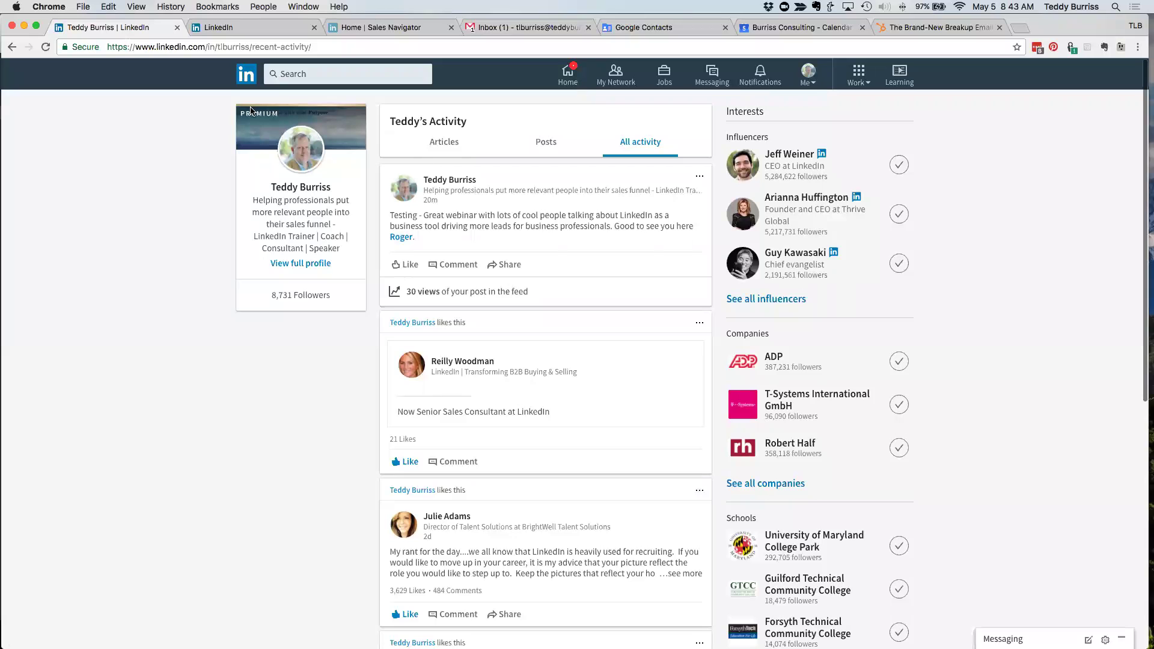
left_click(246, 77)
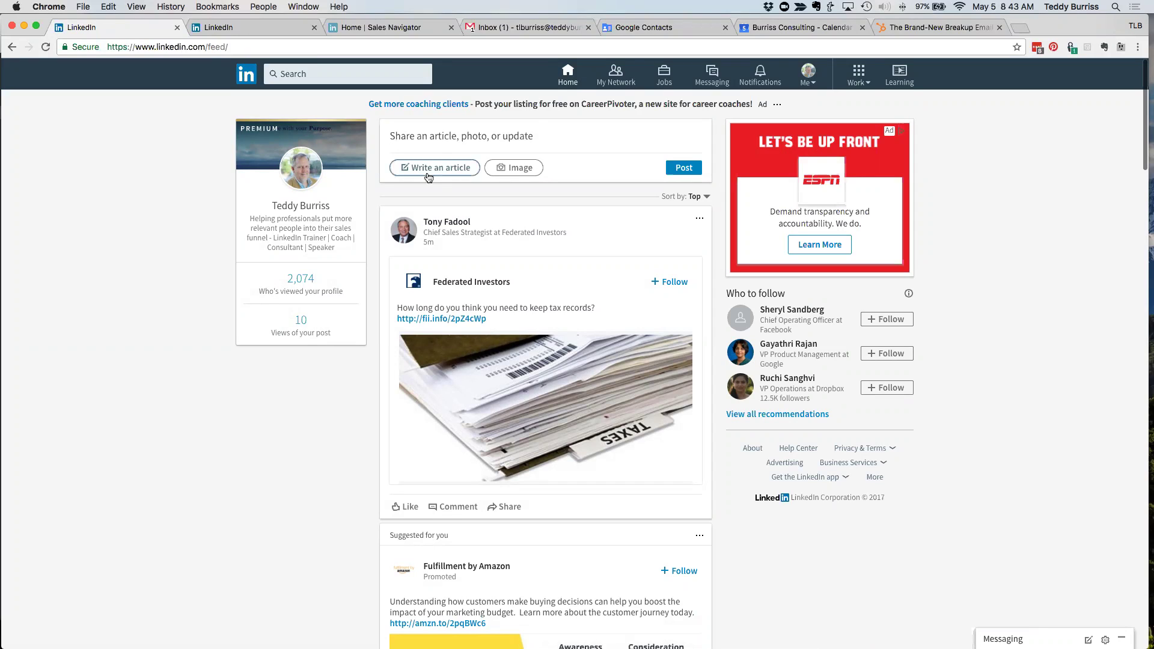
- Start a feed post with the pasted article link and text 'Good read for any Sales Manager...'
left_click(437, 140)
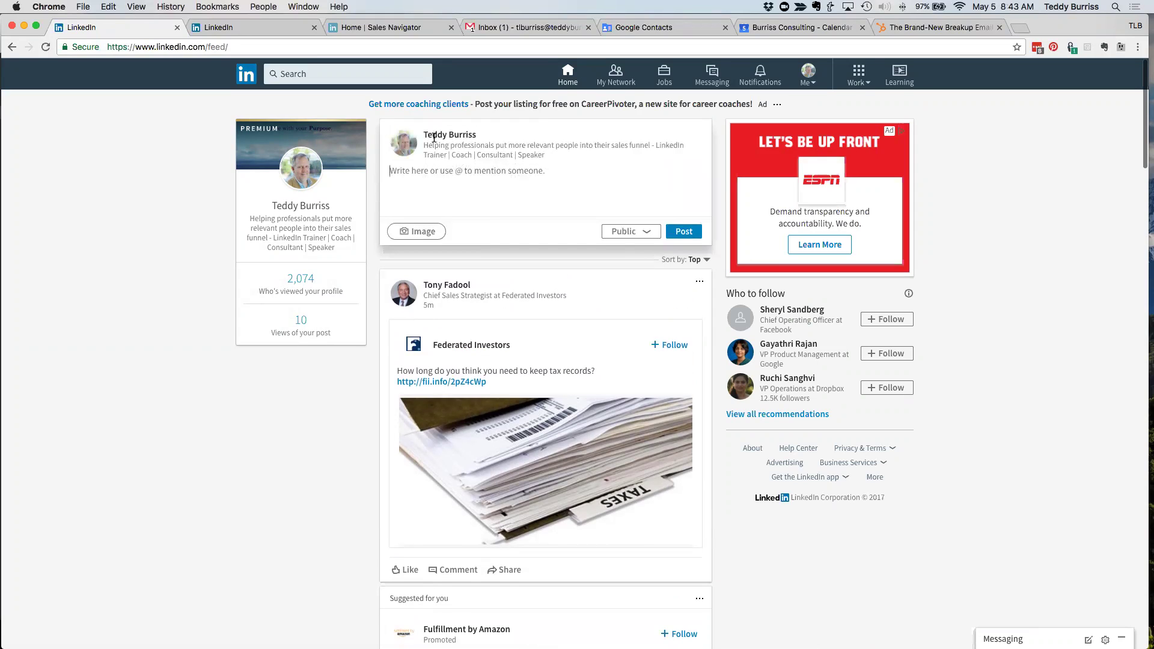
key("super+v")
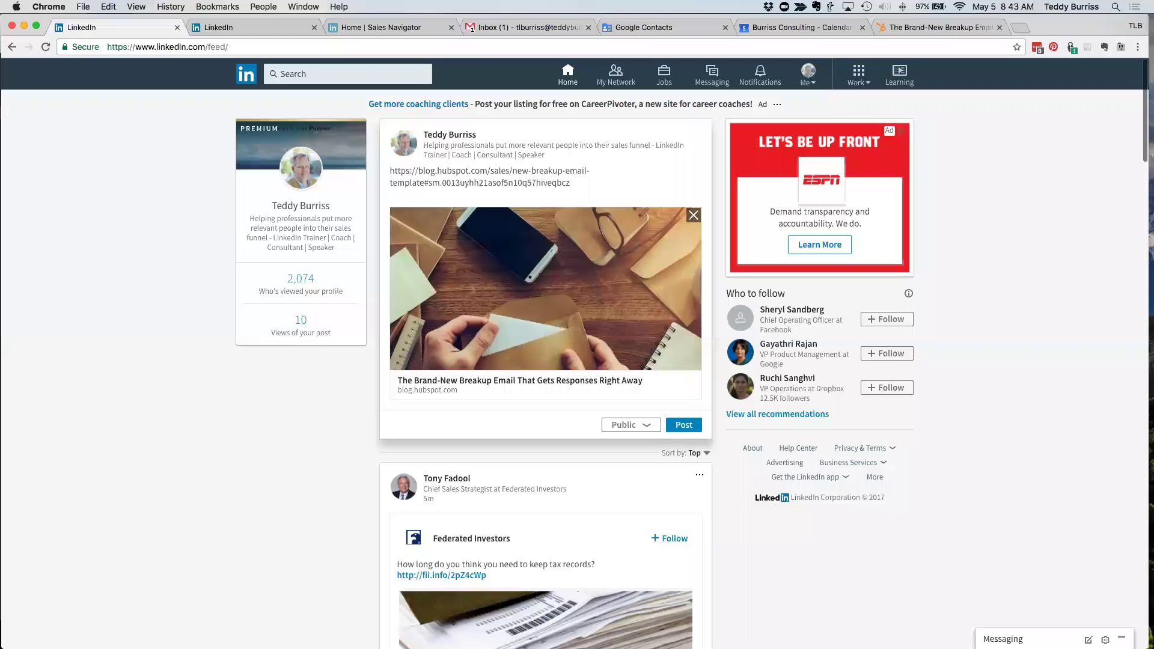
key("super+a")
type("This")
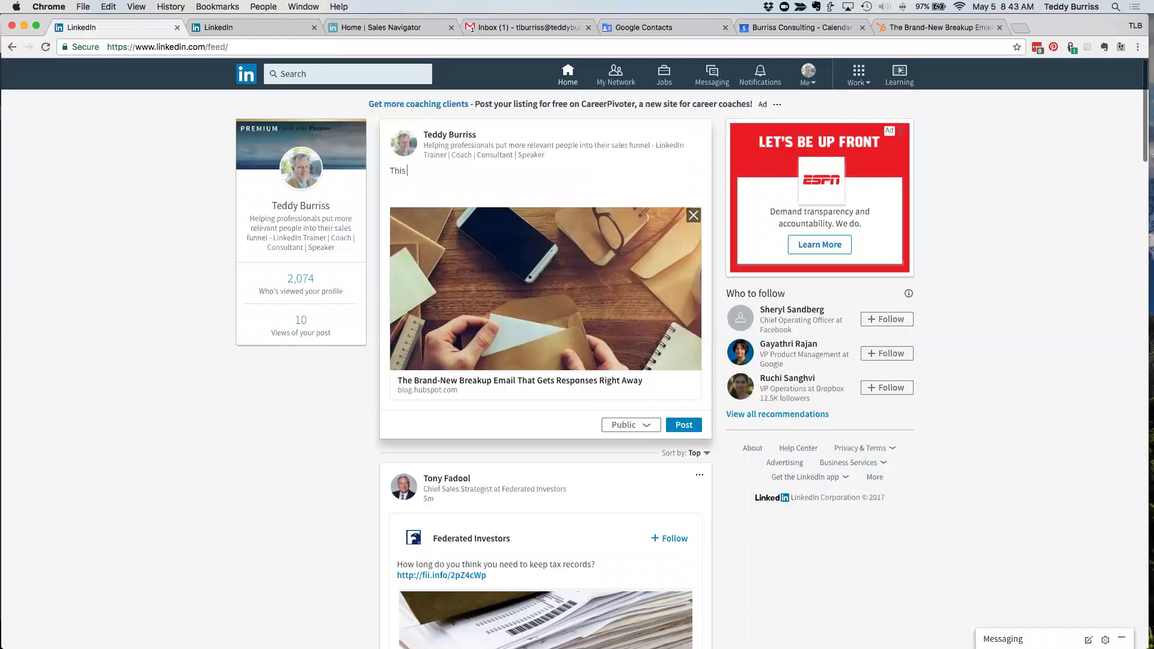
type(" is af")
key("BackSpace")
type("la;ksjdf  l;kasf")
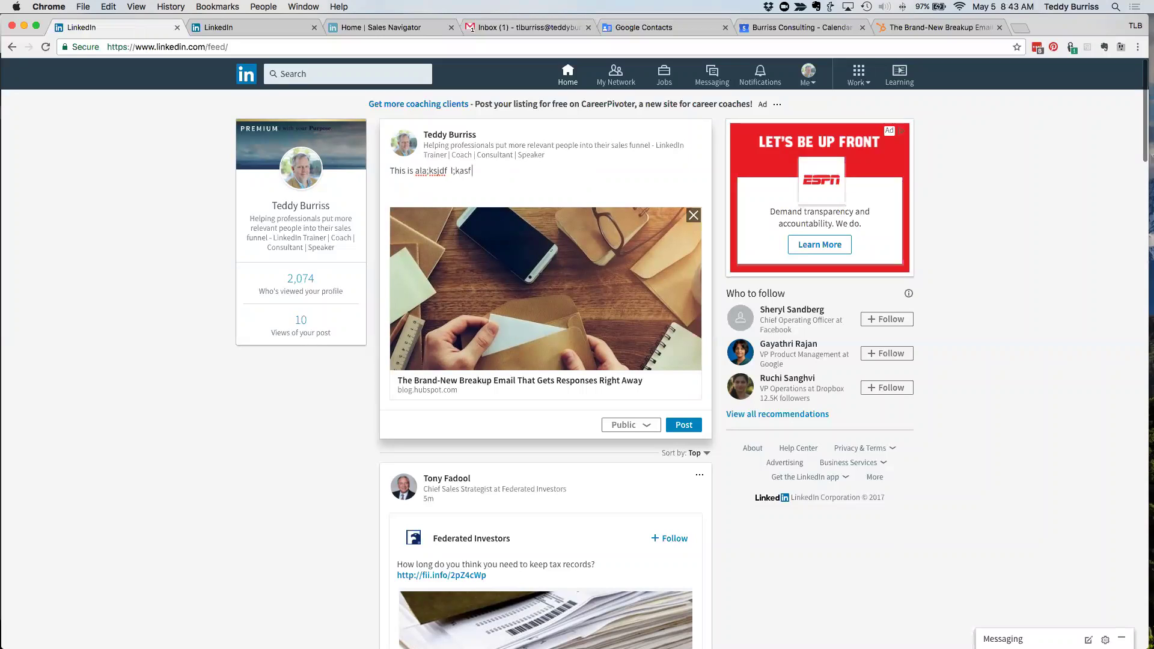
type(" LinkedIn as lasd- Good read for any")
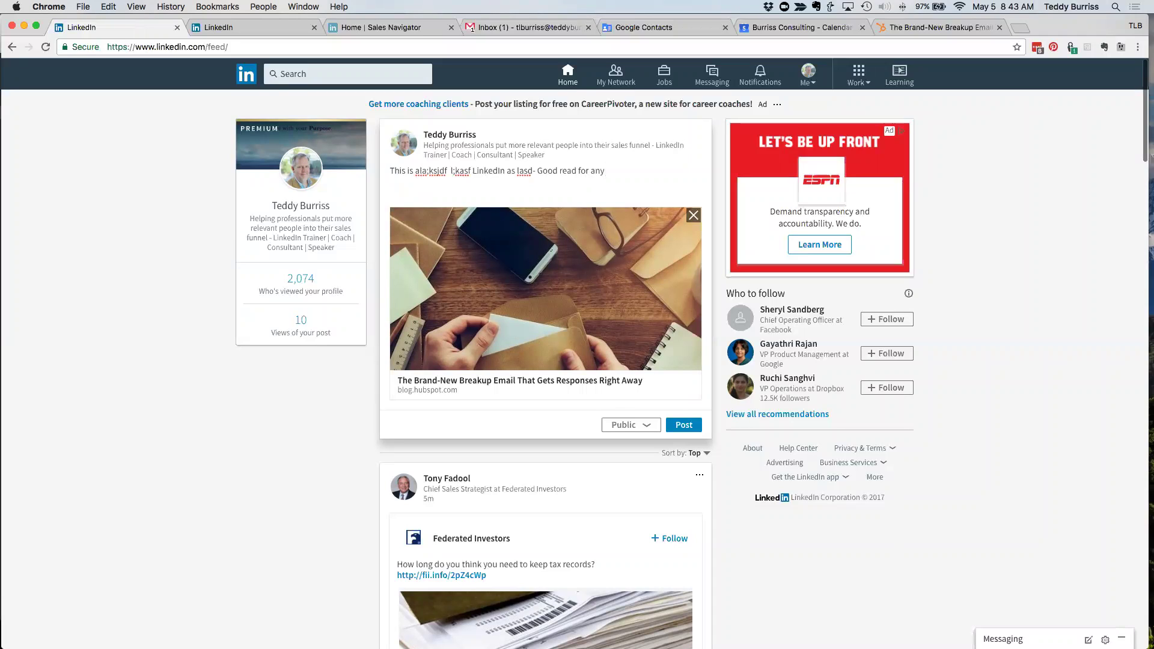
type(" Sales manager ond/or Sales Pr")
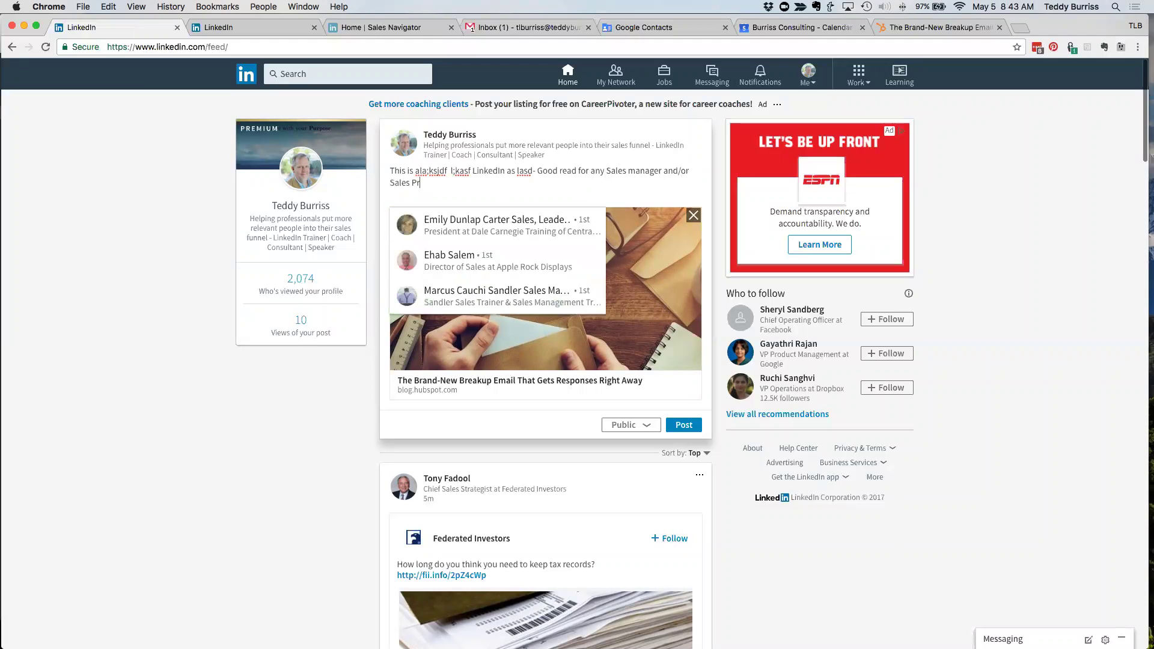
type("ofessionals.")
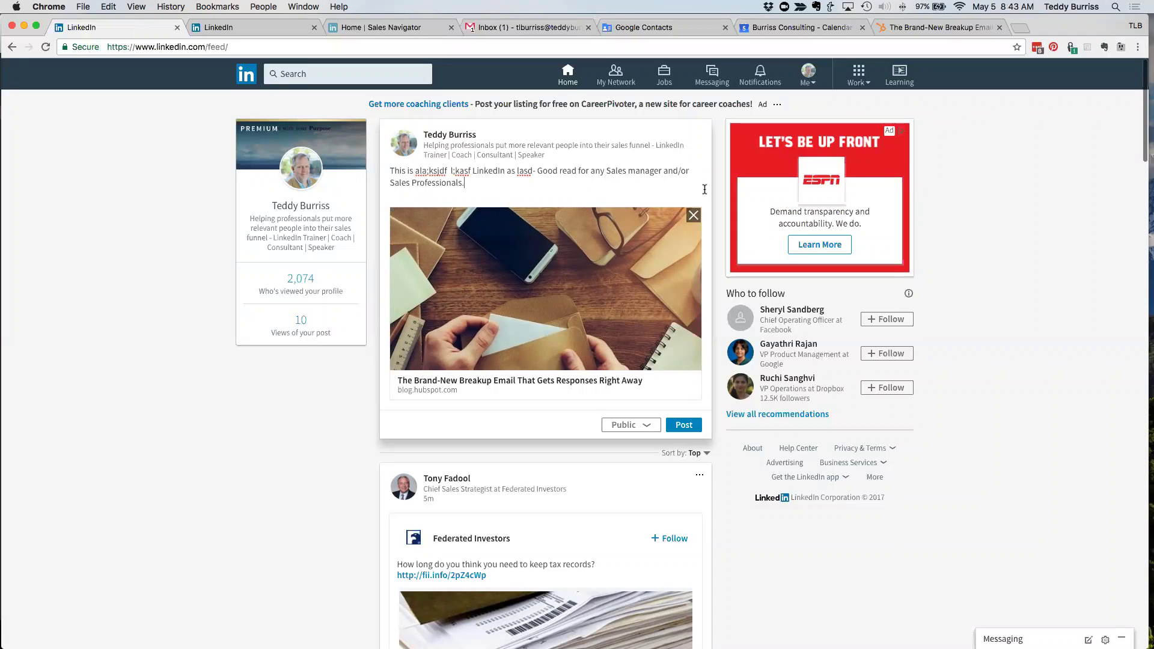
left_click(635, 172)
key("BackSpace")
type("M")
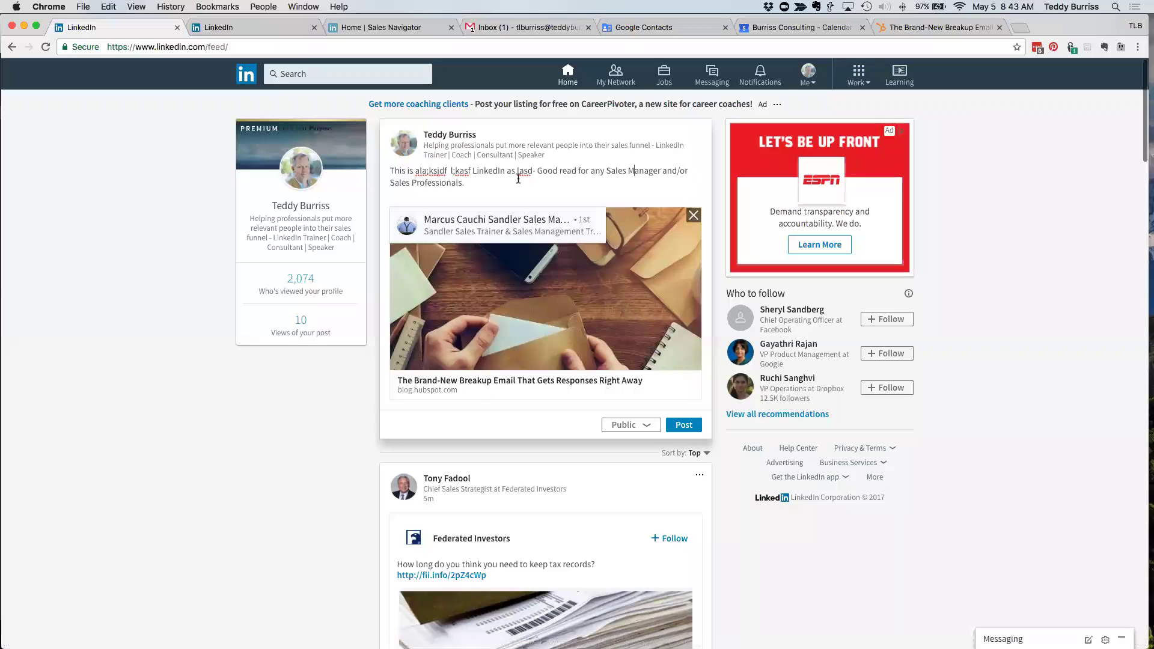
left_click(518, 179)
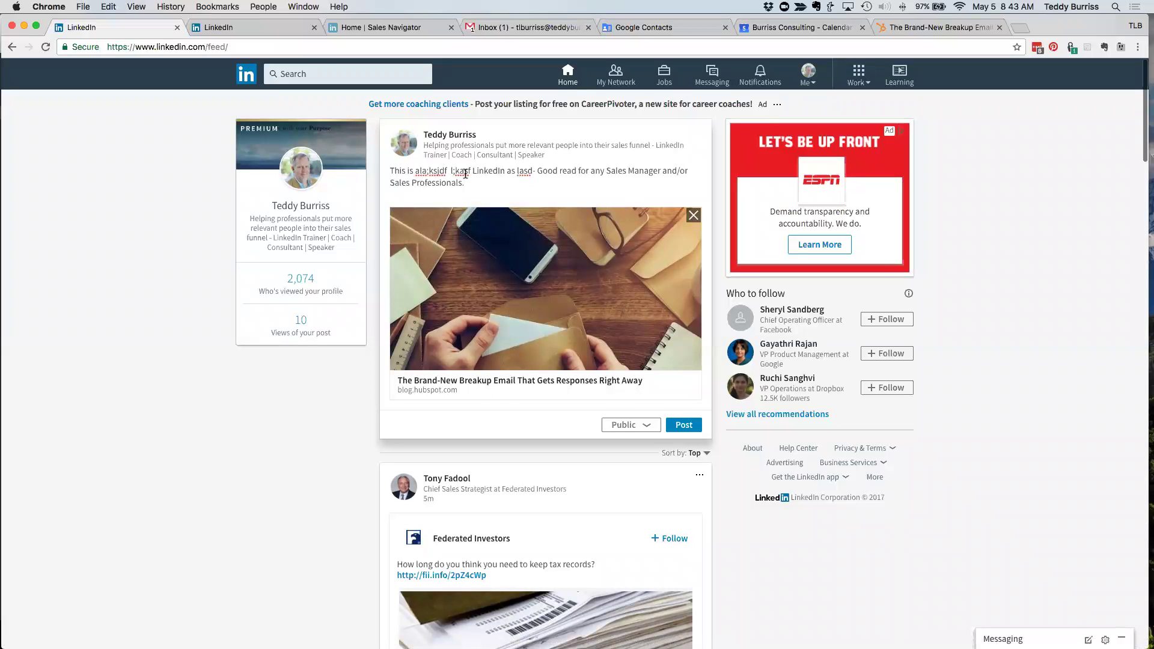
left_click_drag(476, 185, 387, 172)
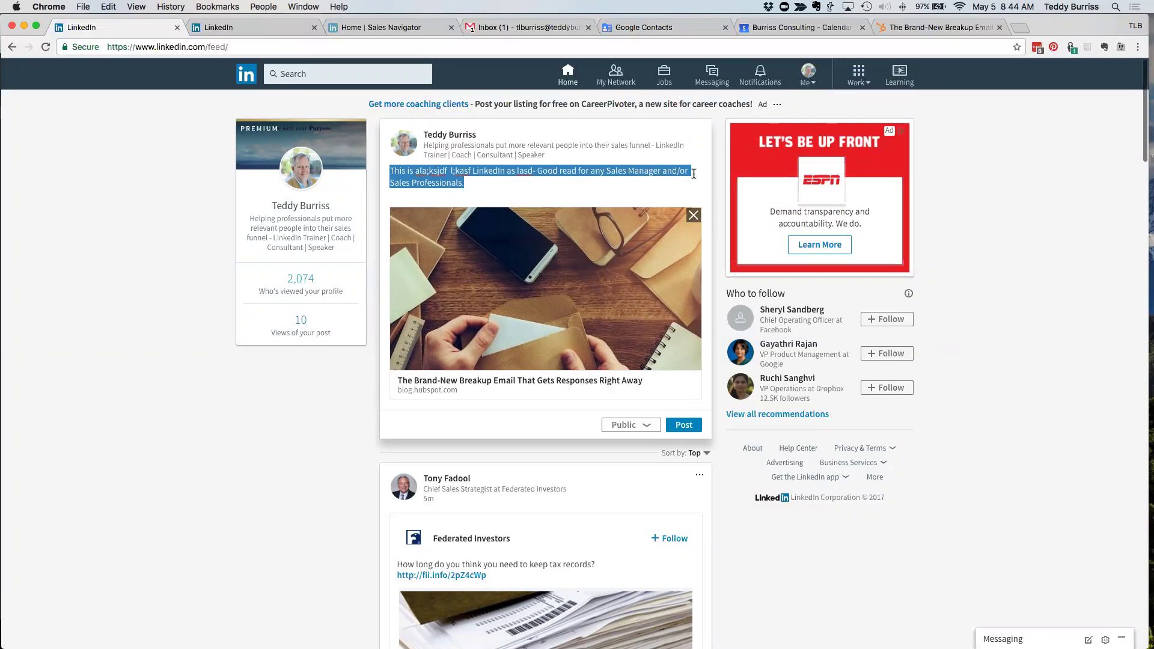
left_click(495, 189)
type("@roger b")
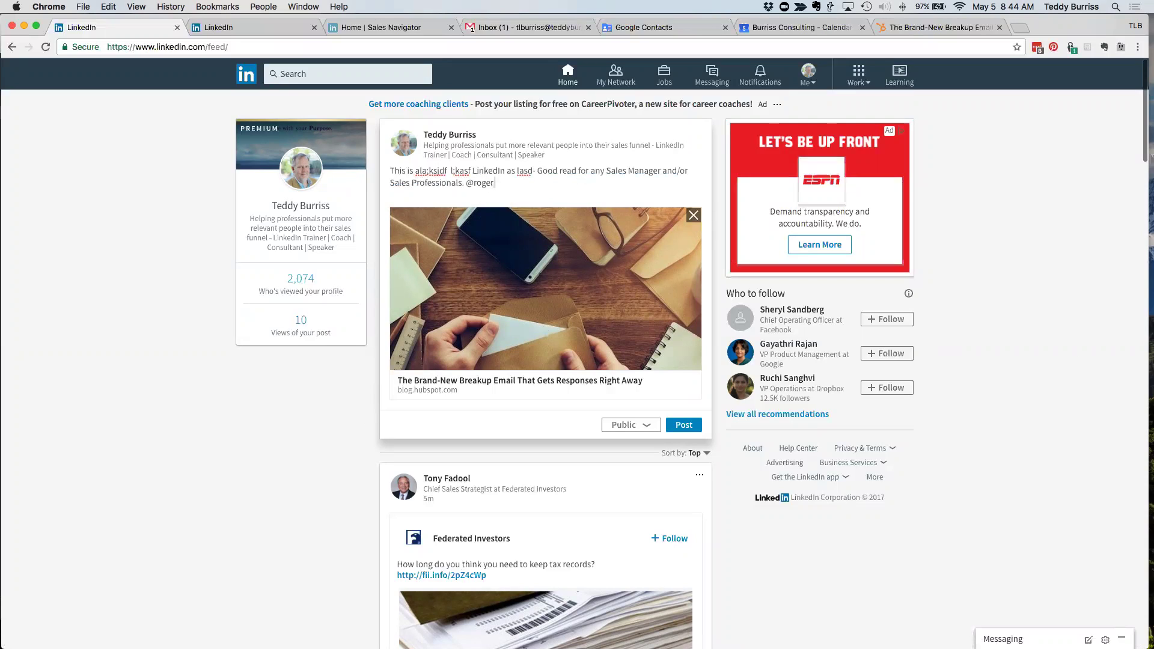
left_click(444, 225)
key("BackSpace")
type("- dude read this")
left_click_drag(554, 182, 367, 171)
key("BackSpace")
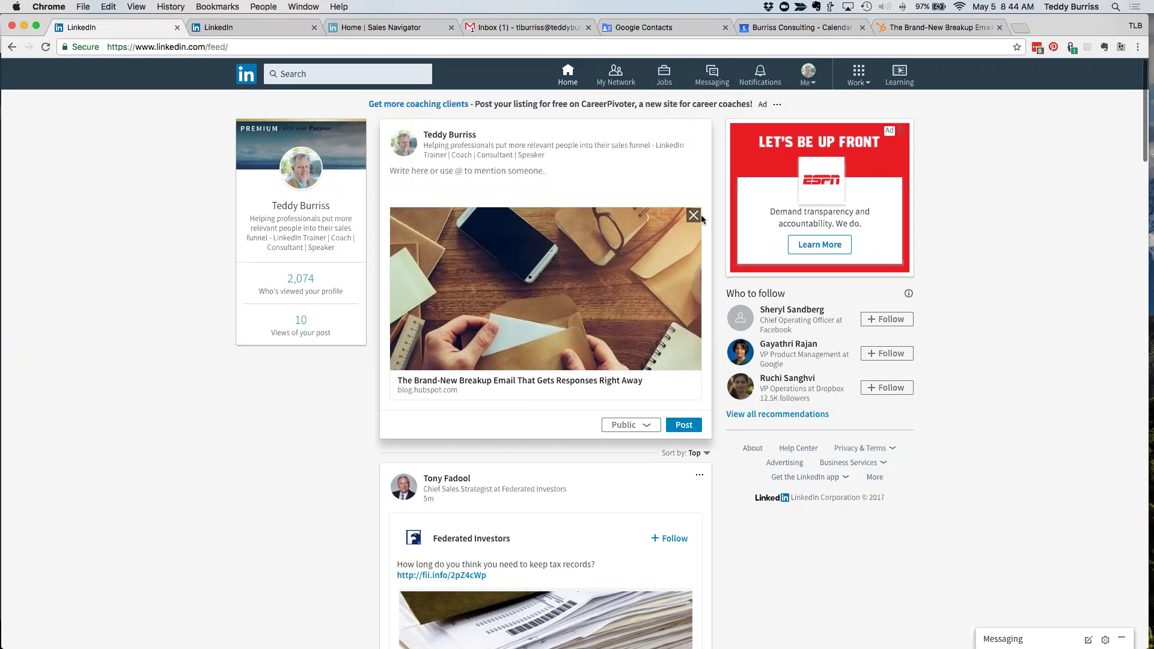
- Remove the article link preview from the draft and reload the home feed twice
left_click(693, 215)
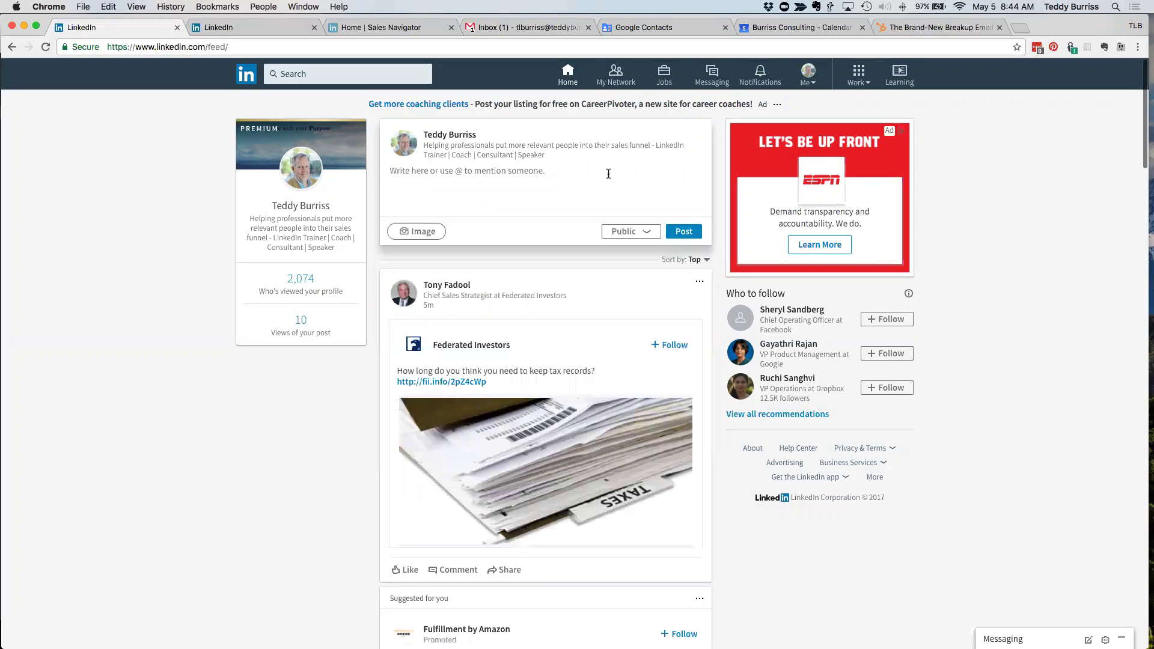
left_click(240, 75)
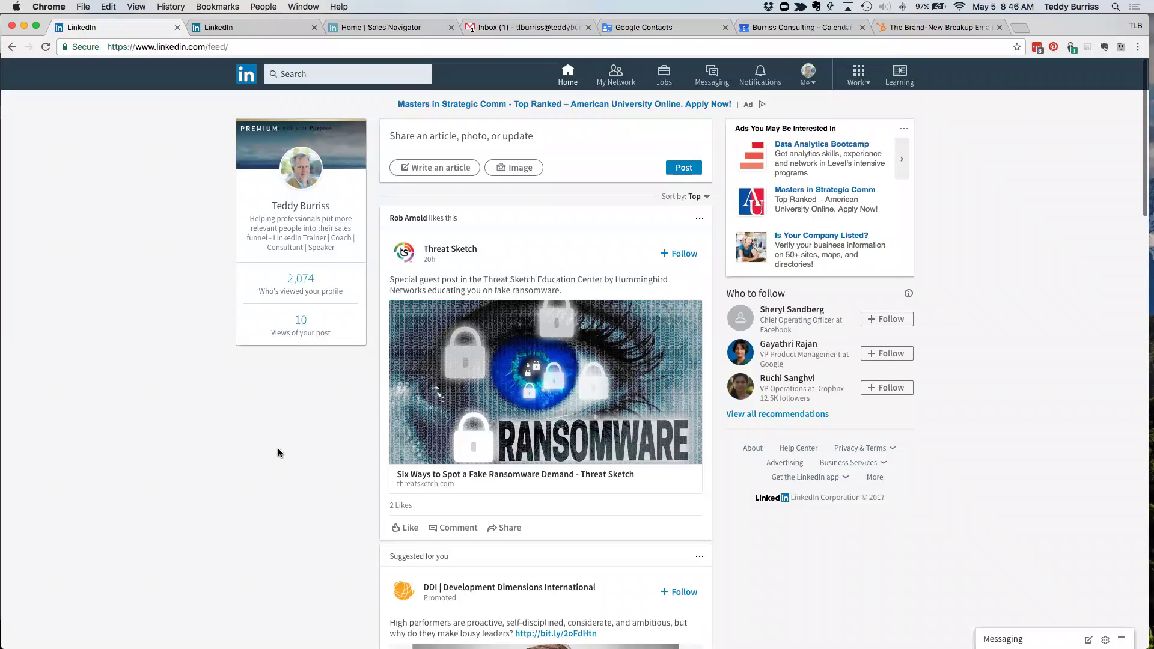
left_click(246, 76)
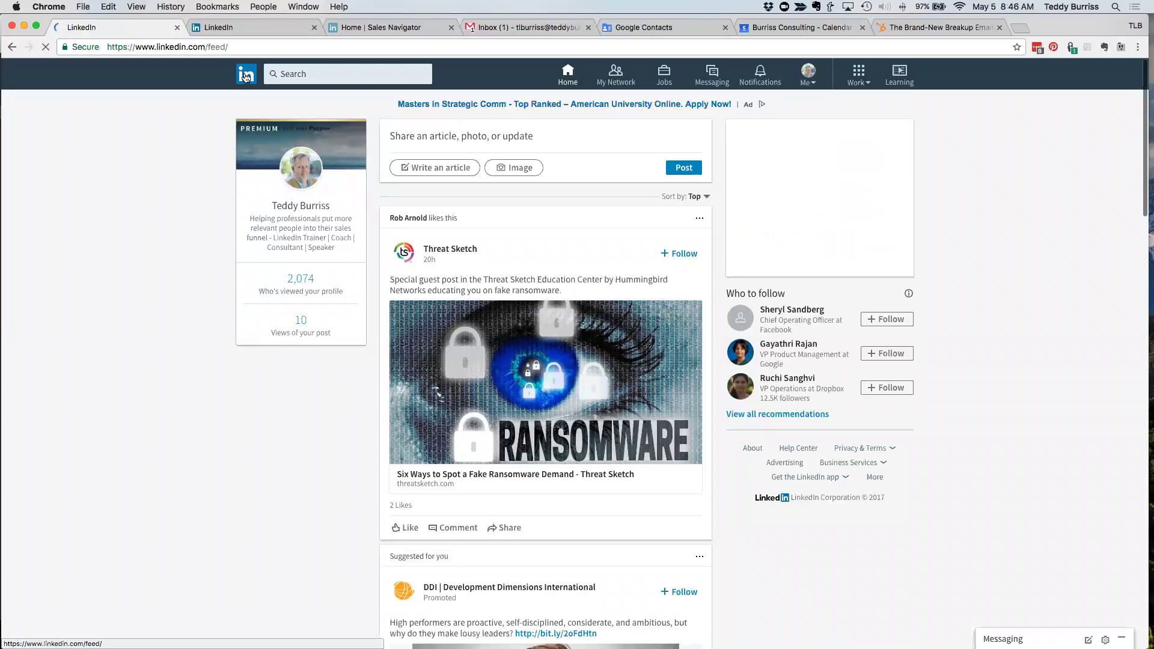